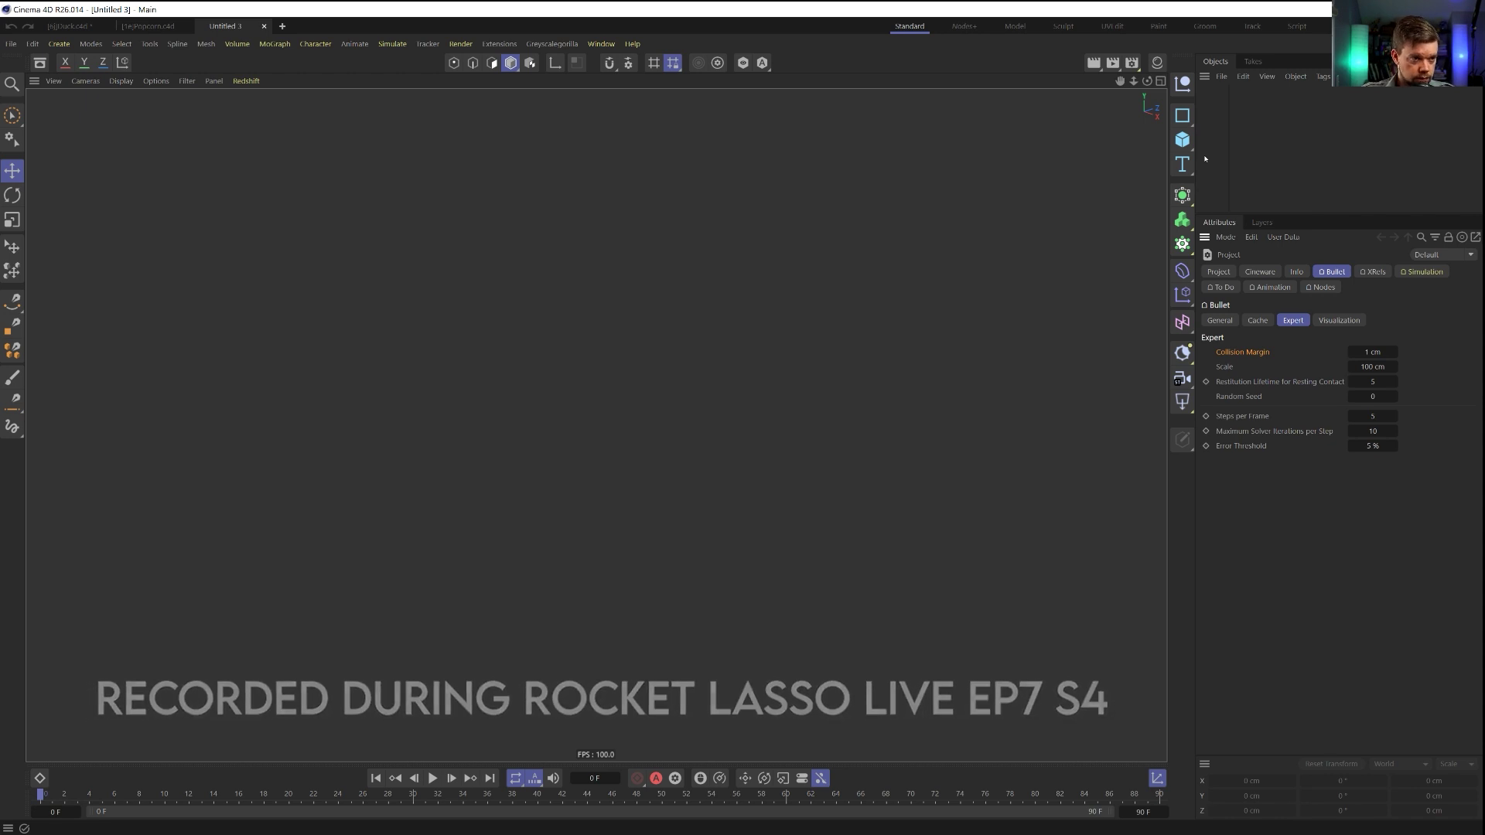
Add a plane with 111 width segments and 111 height segments and make it editable
left_click(1181, 140)
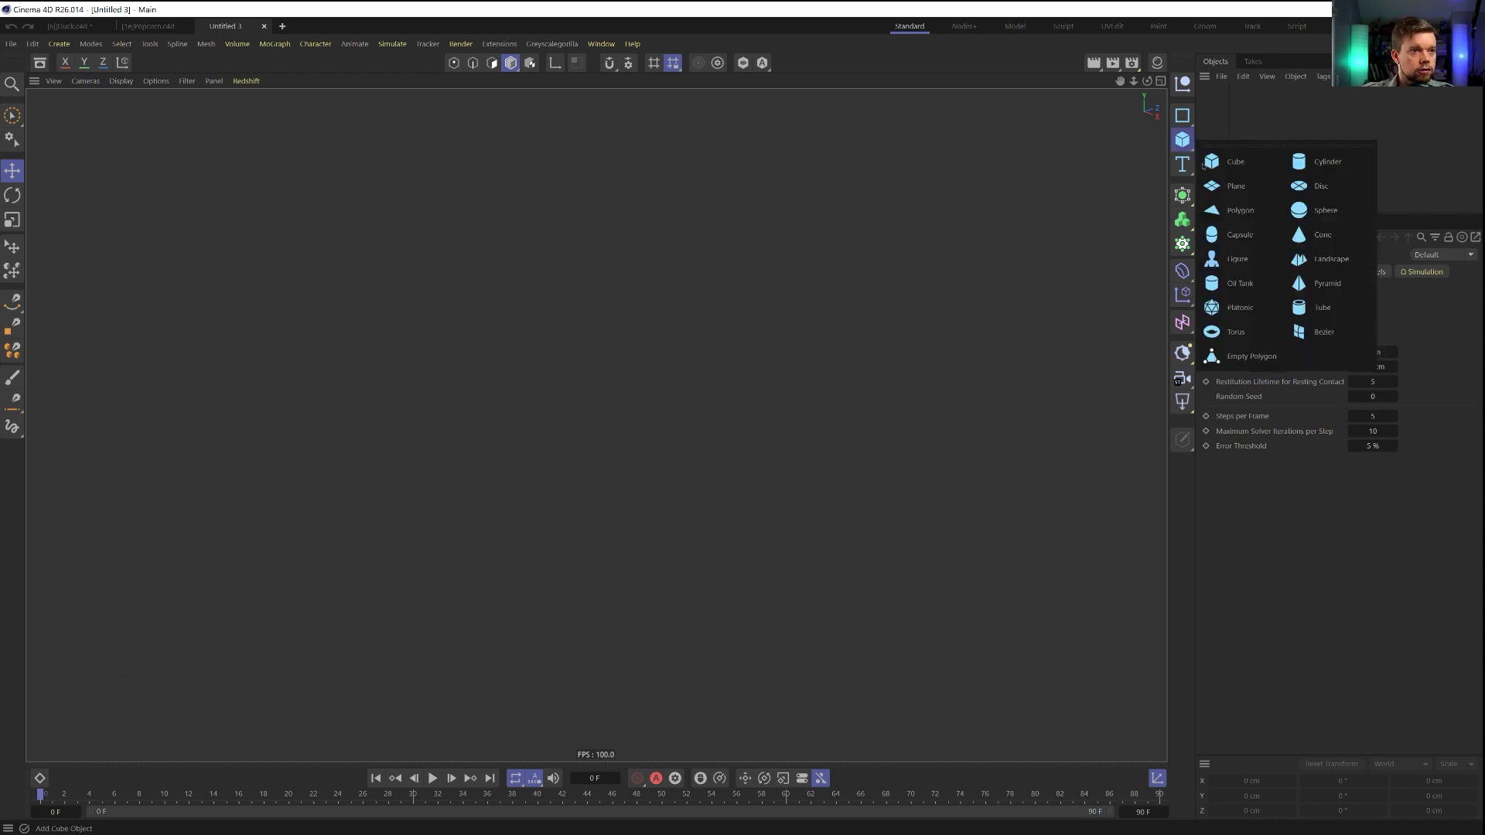
left_click(1233, 186)
left_click(1315, 337)
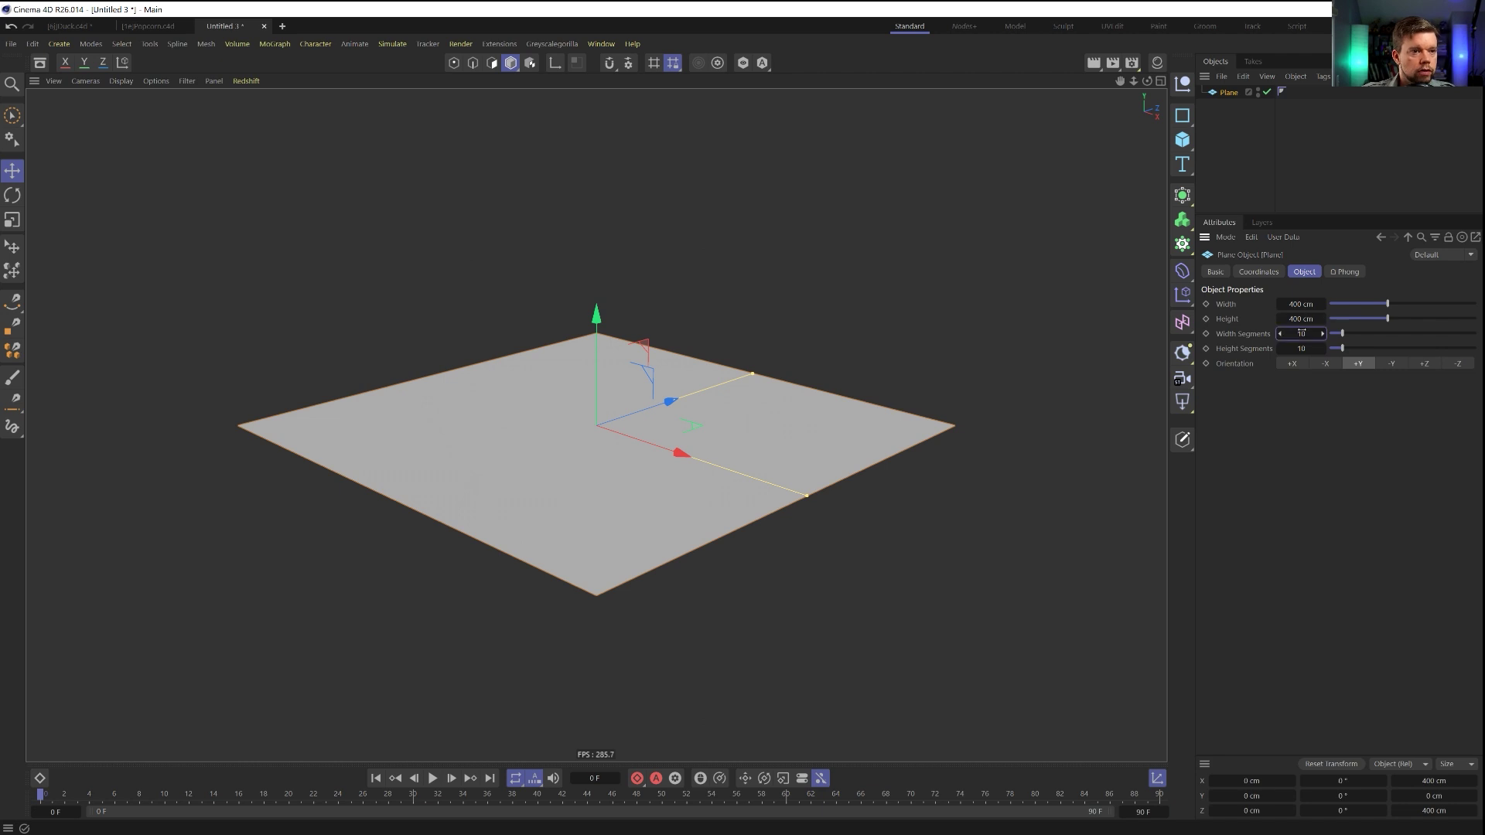
key("BackSpace")
type("111")
key("Tab")
type("111")
key("Return")
key("c")
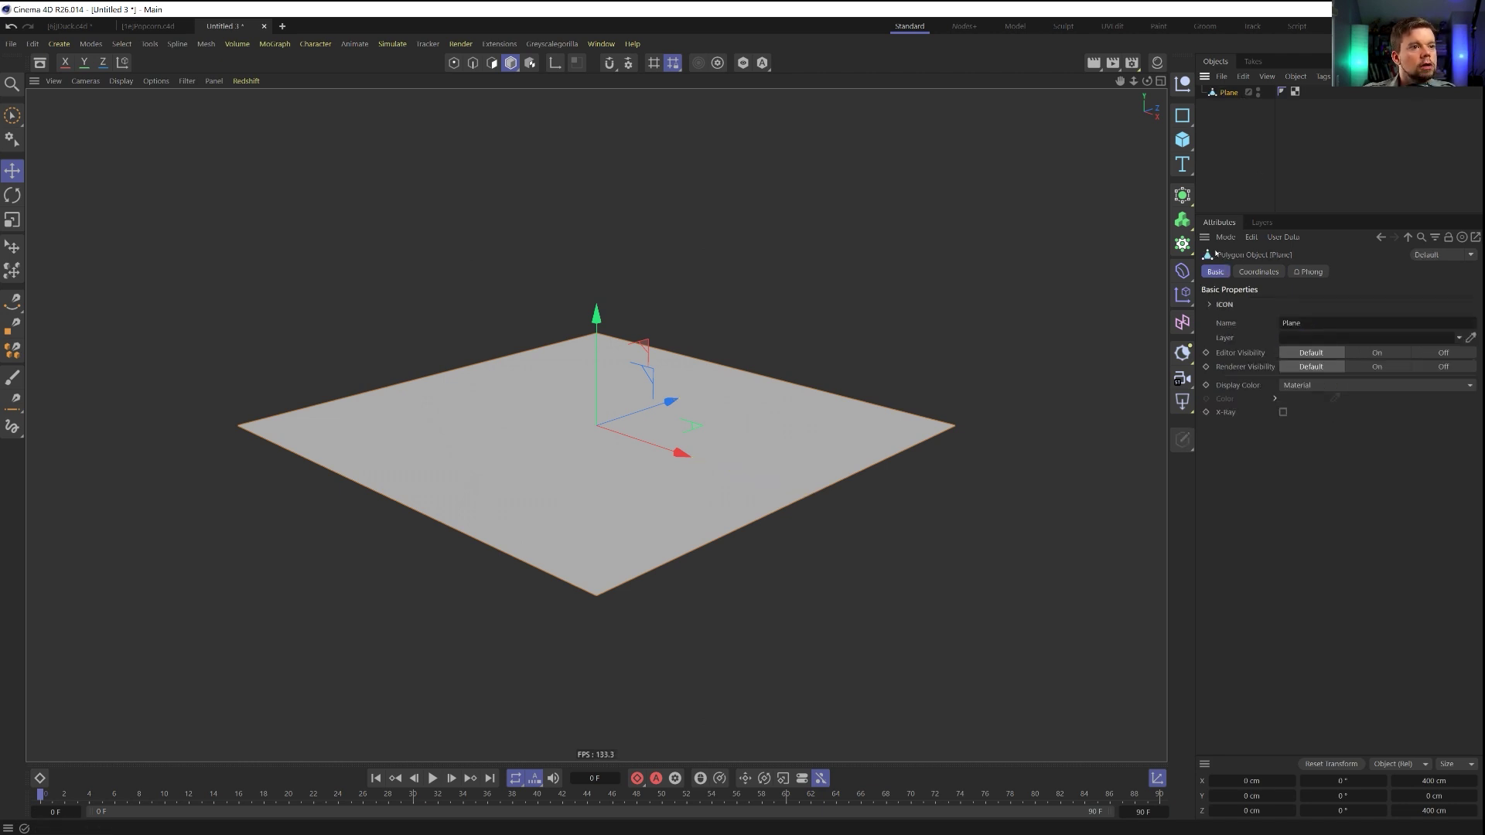
Create a vertex map on the plane's points using Set Vertex Weight in point mode
left_click(36, 45)
mouse_move(99, 47)
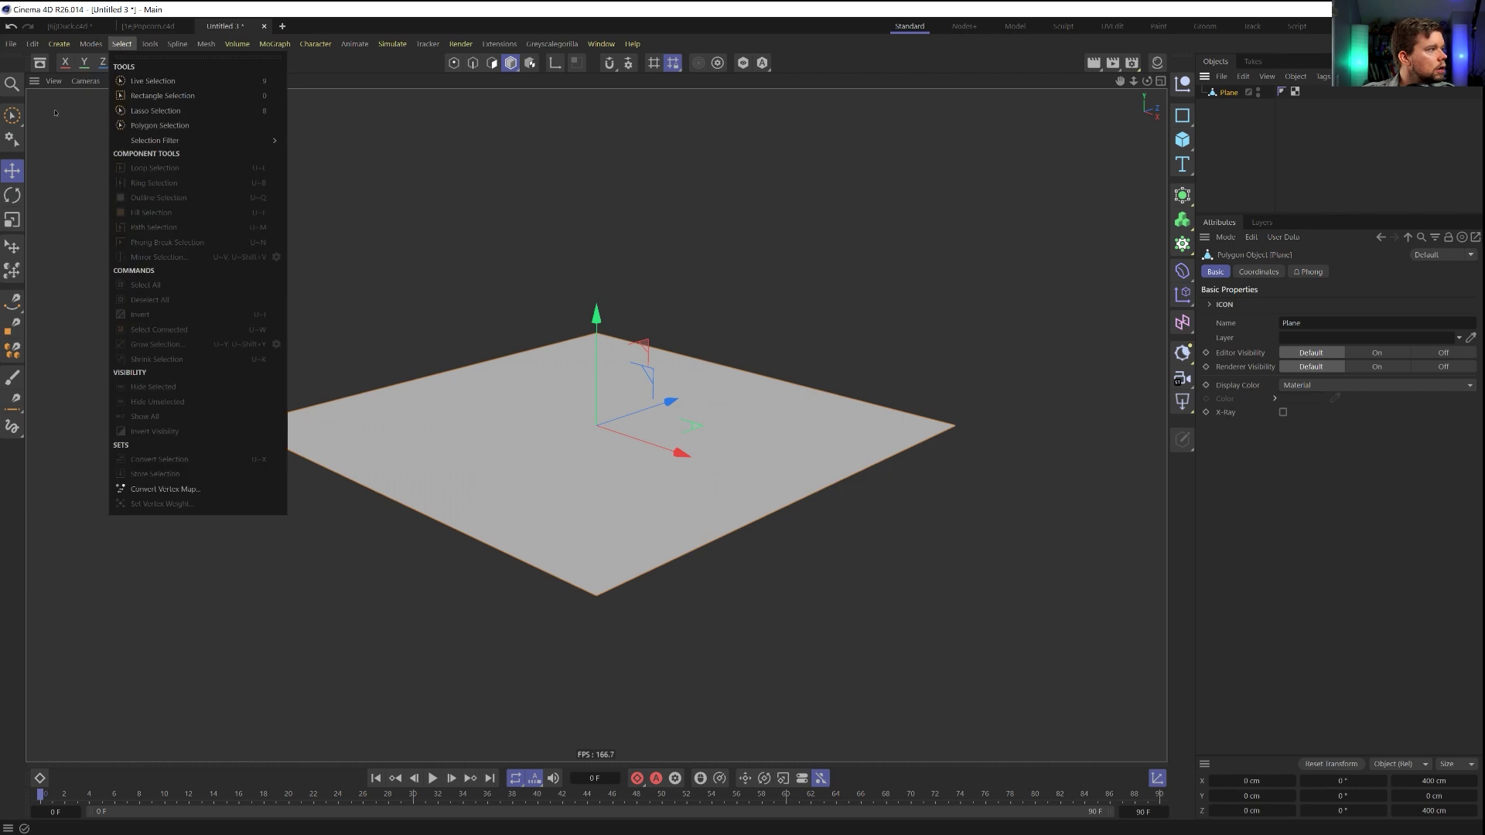
left_click(124, 46)
left_click(454, 64)
left_click(124, 45)
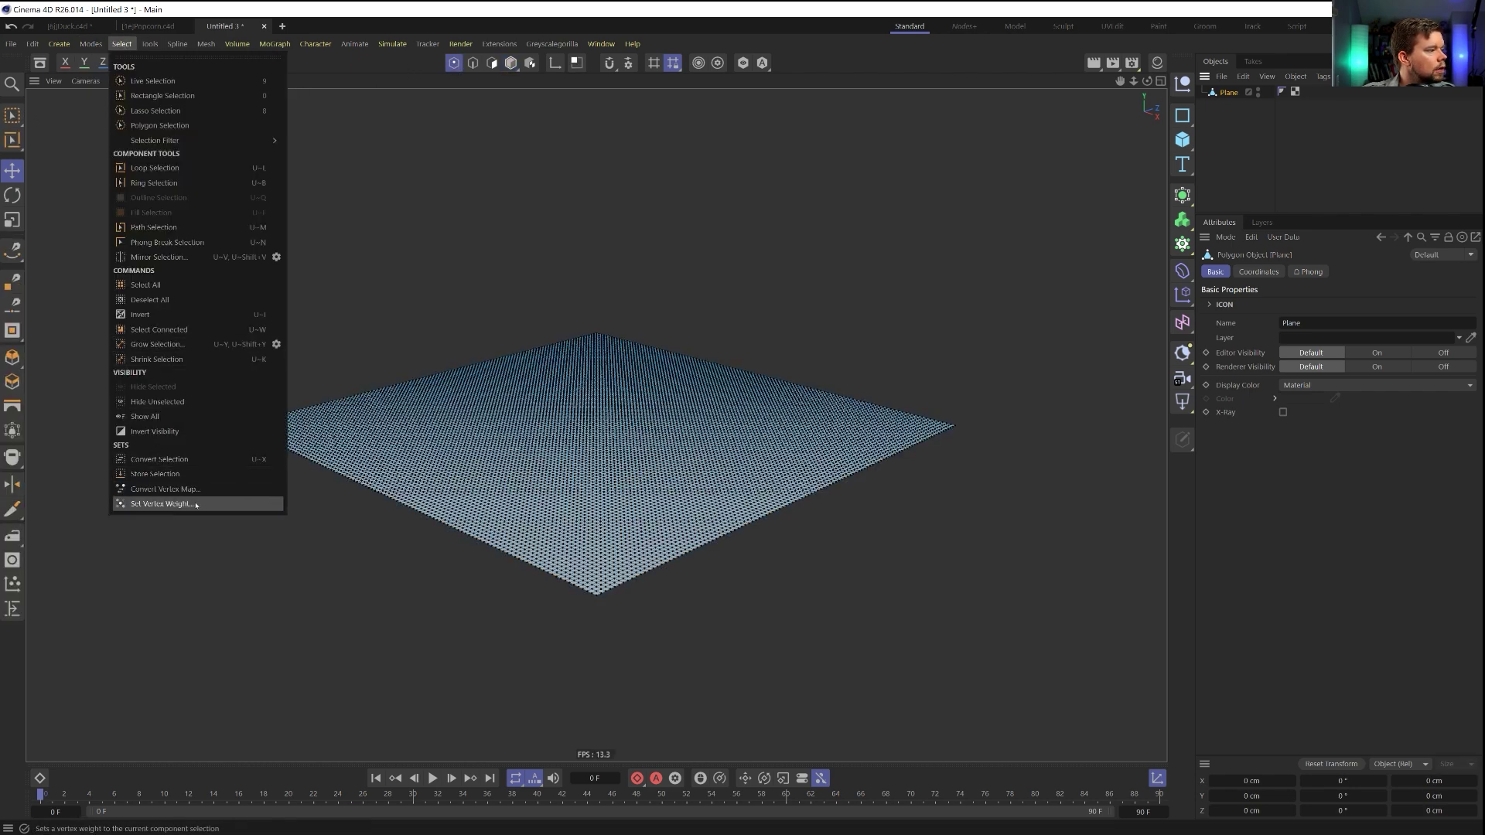
left_click(163, 504)
left_click(213, 526)
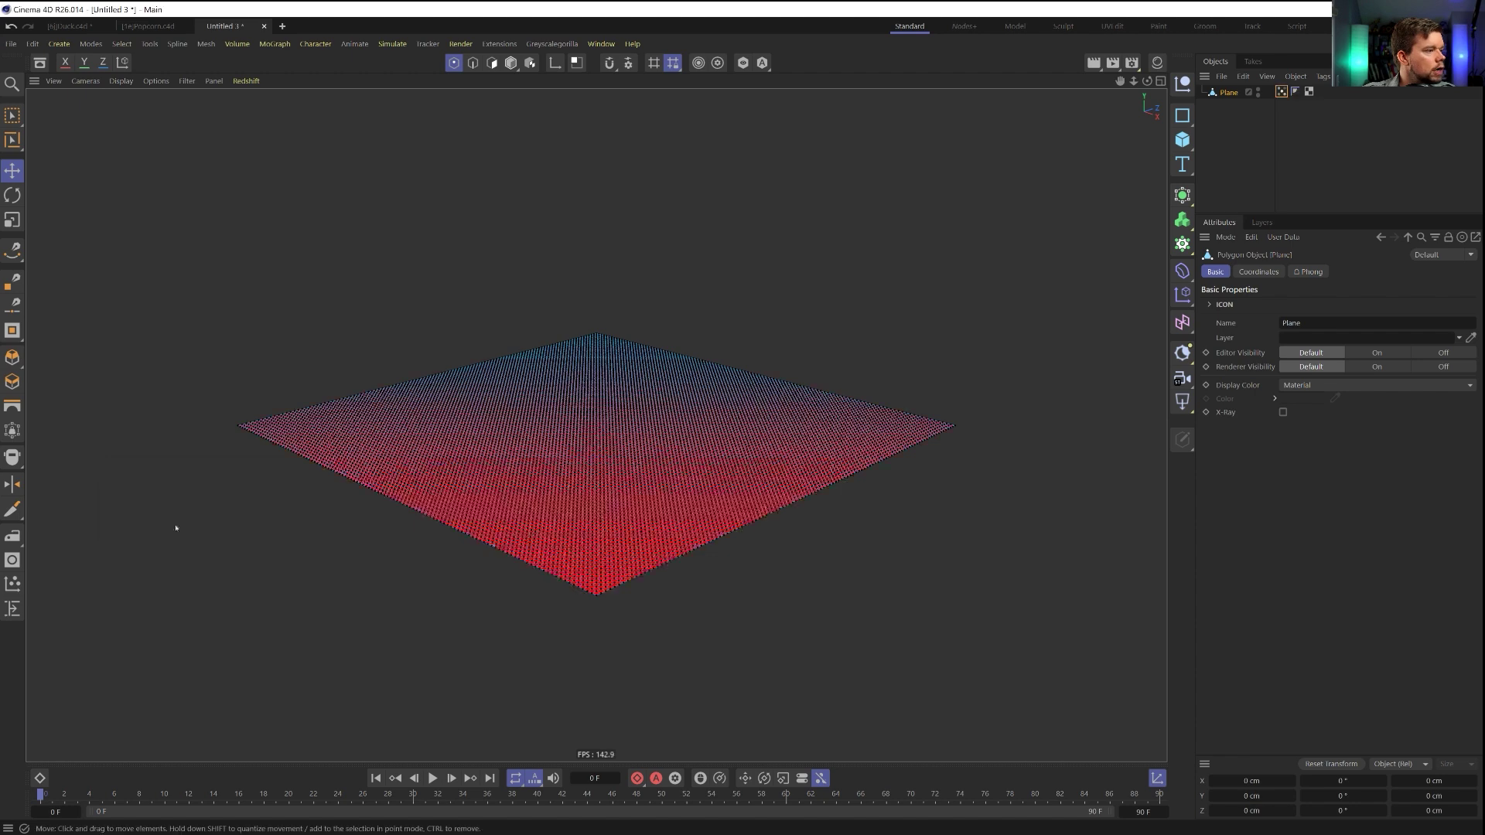
Delete the Freeze layer from the vertex map's field list
left_click(1281, 91)
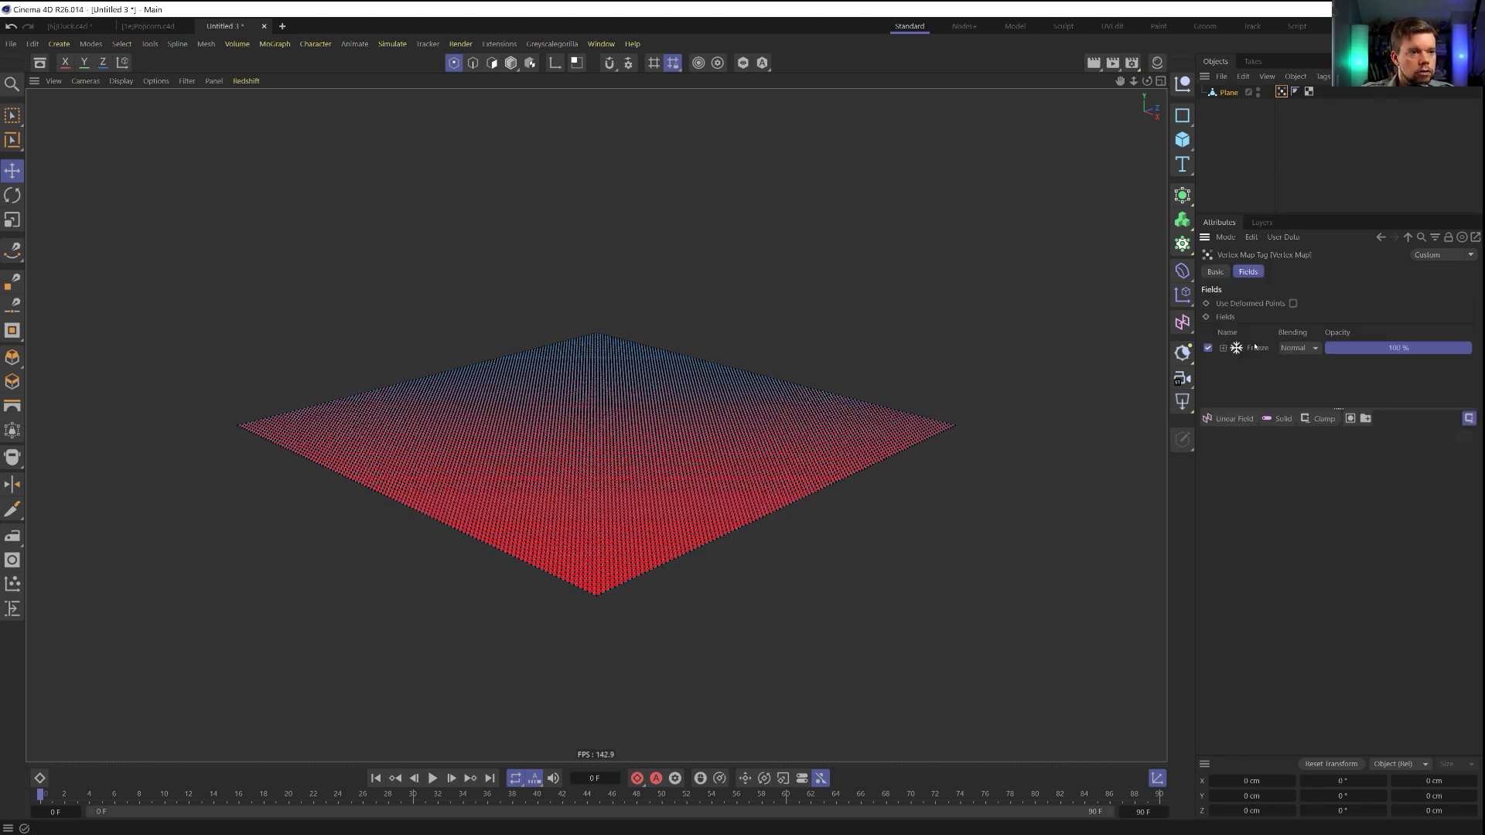
left_click(1253, 348)
key("Delete")
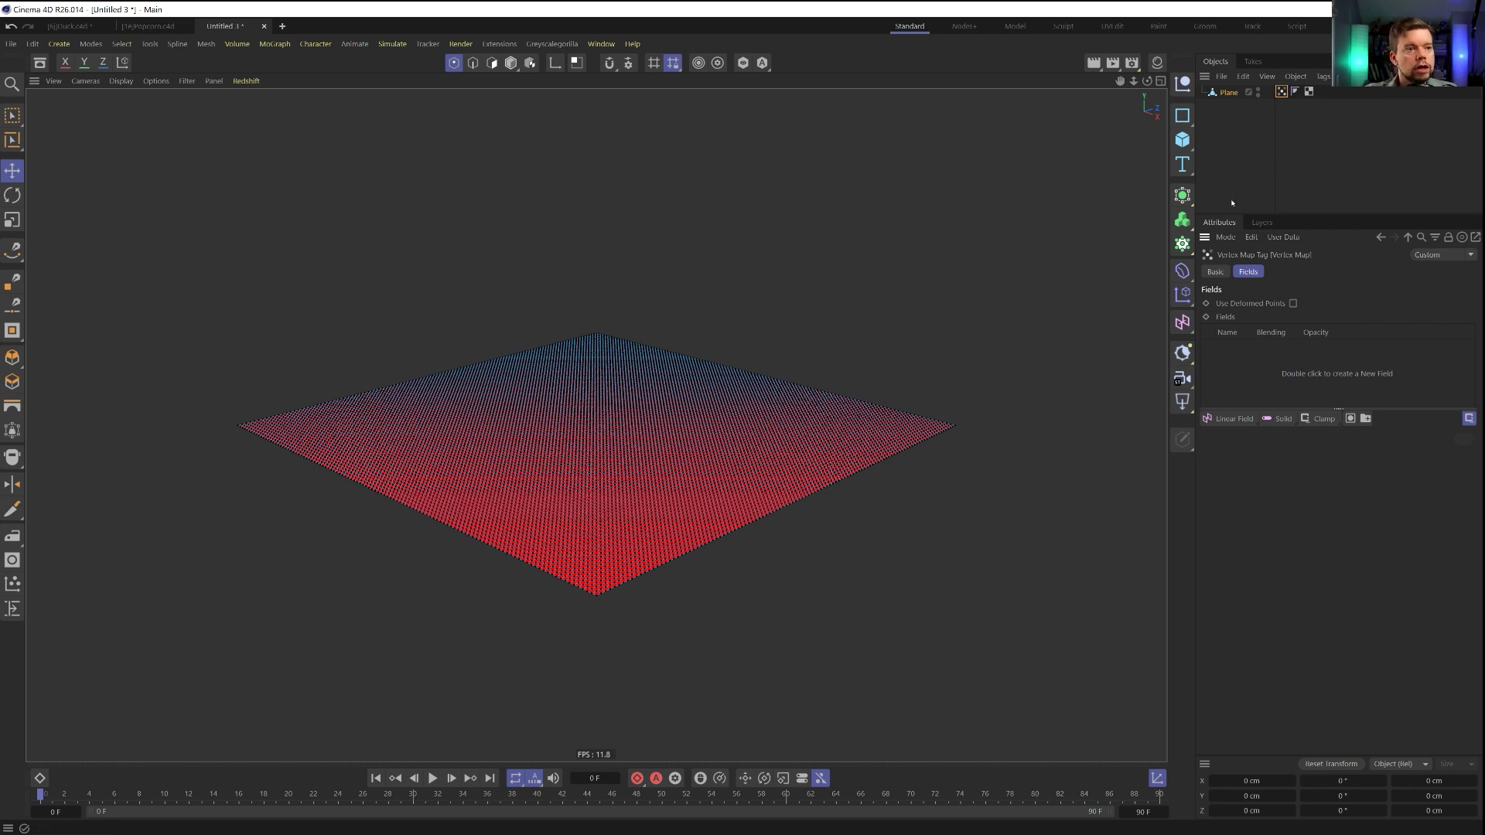
Add a Spherical Field to the vertex map and scale it down to a small area at the plane's centre
left_click(1231, 418)
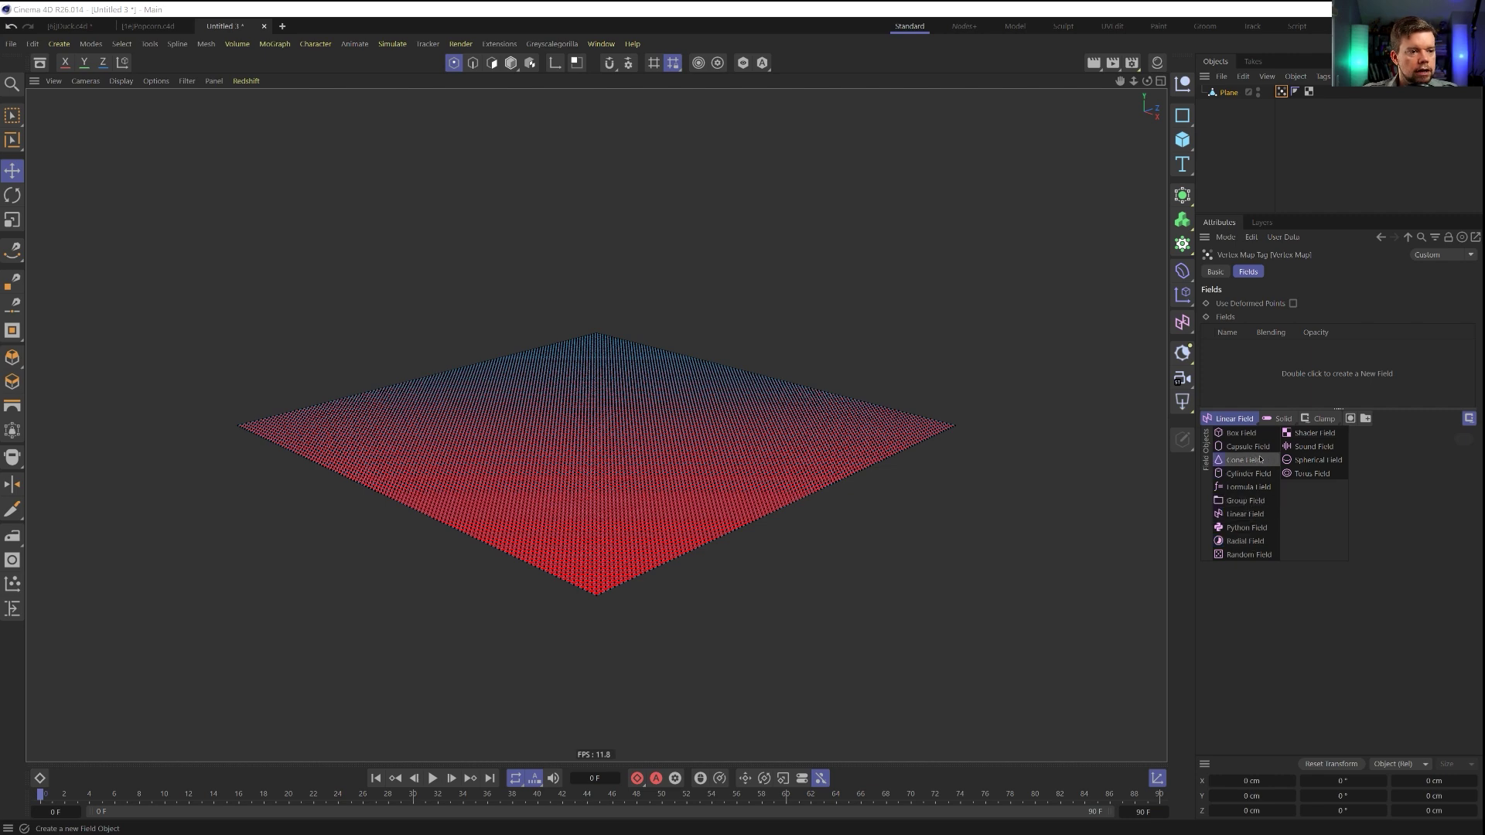
left_click(1301, 465)
left_click_drag(570, 370, 576, 414, "alt")
key("t")
left_click_drag(688, 428, 494, 490)
Add a Cloner as the parent of the Spherical Field
left_click(1263, 110)
left_click_drag(1244, 140, 1244, 141)
left_click(1183, 244, "alt")
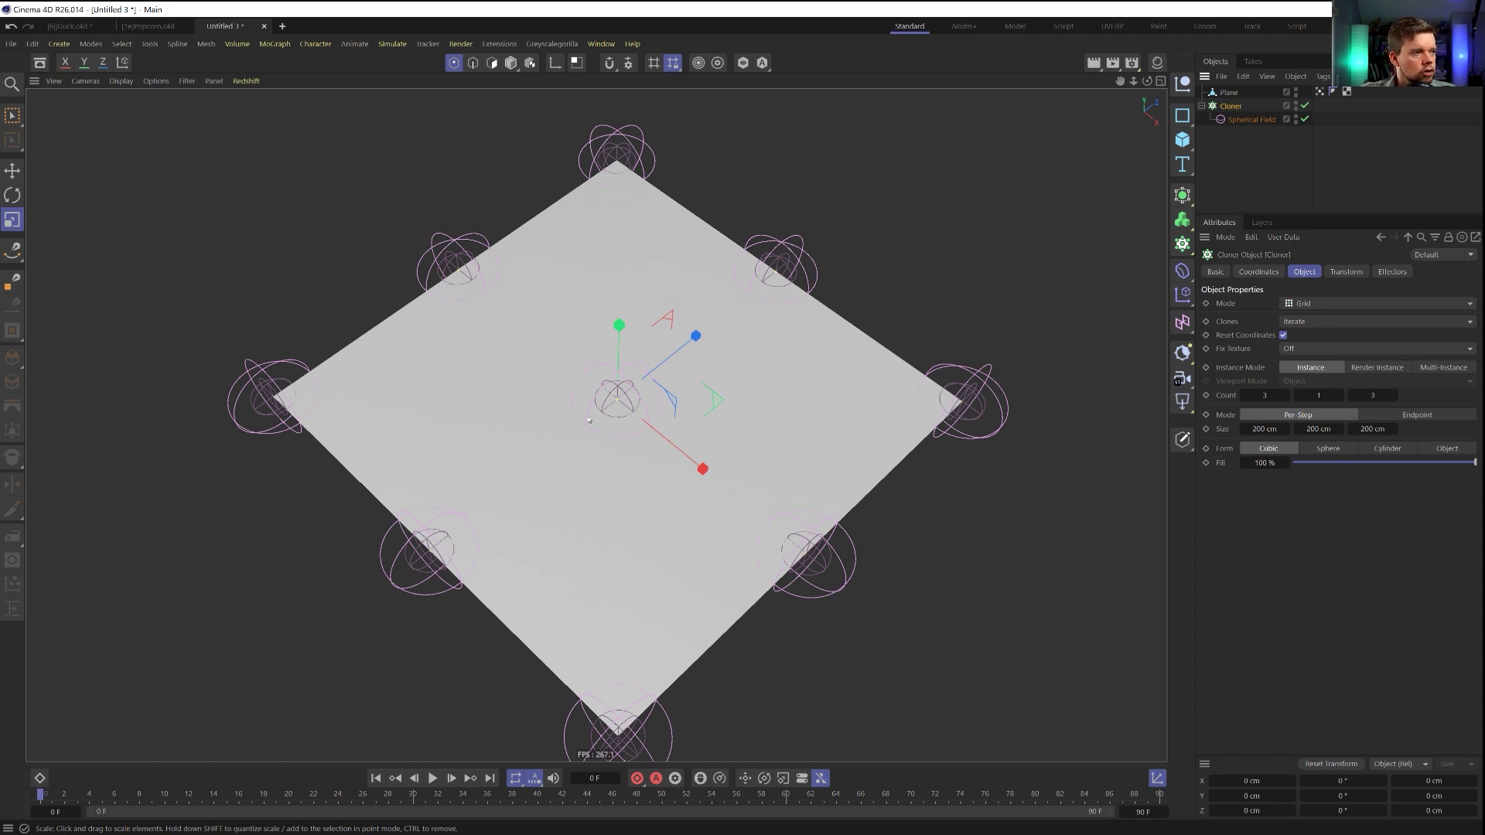
Replace the vertex map's Spherical Field layer with the Cloner as a MoGraph Object
left_click(1319, 93)
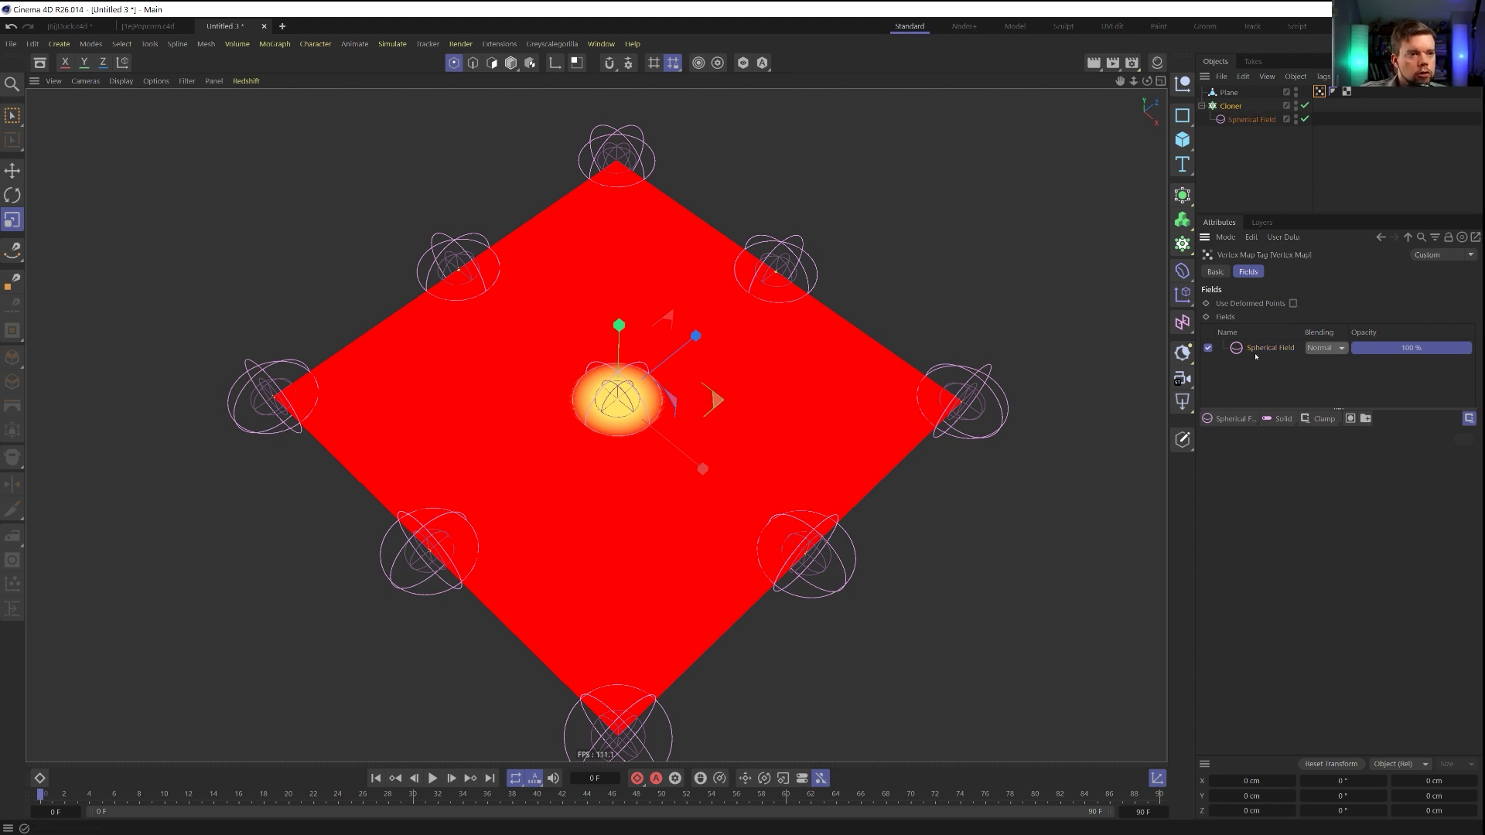
key("Delete")
left_click_drag(1227, 109, 1238, 374)
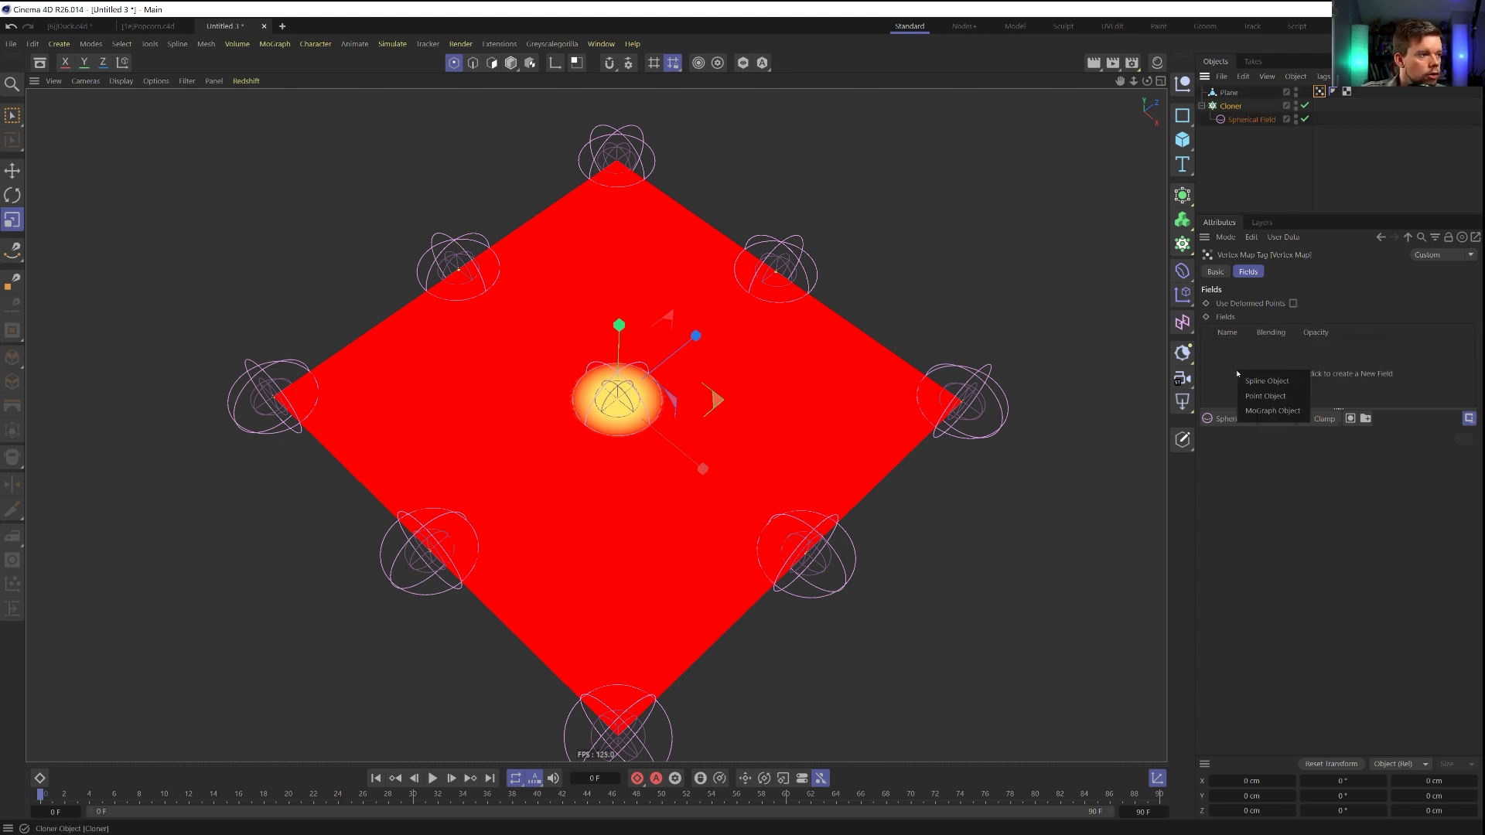
left_click(1271, 411)
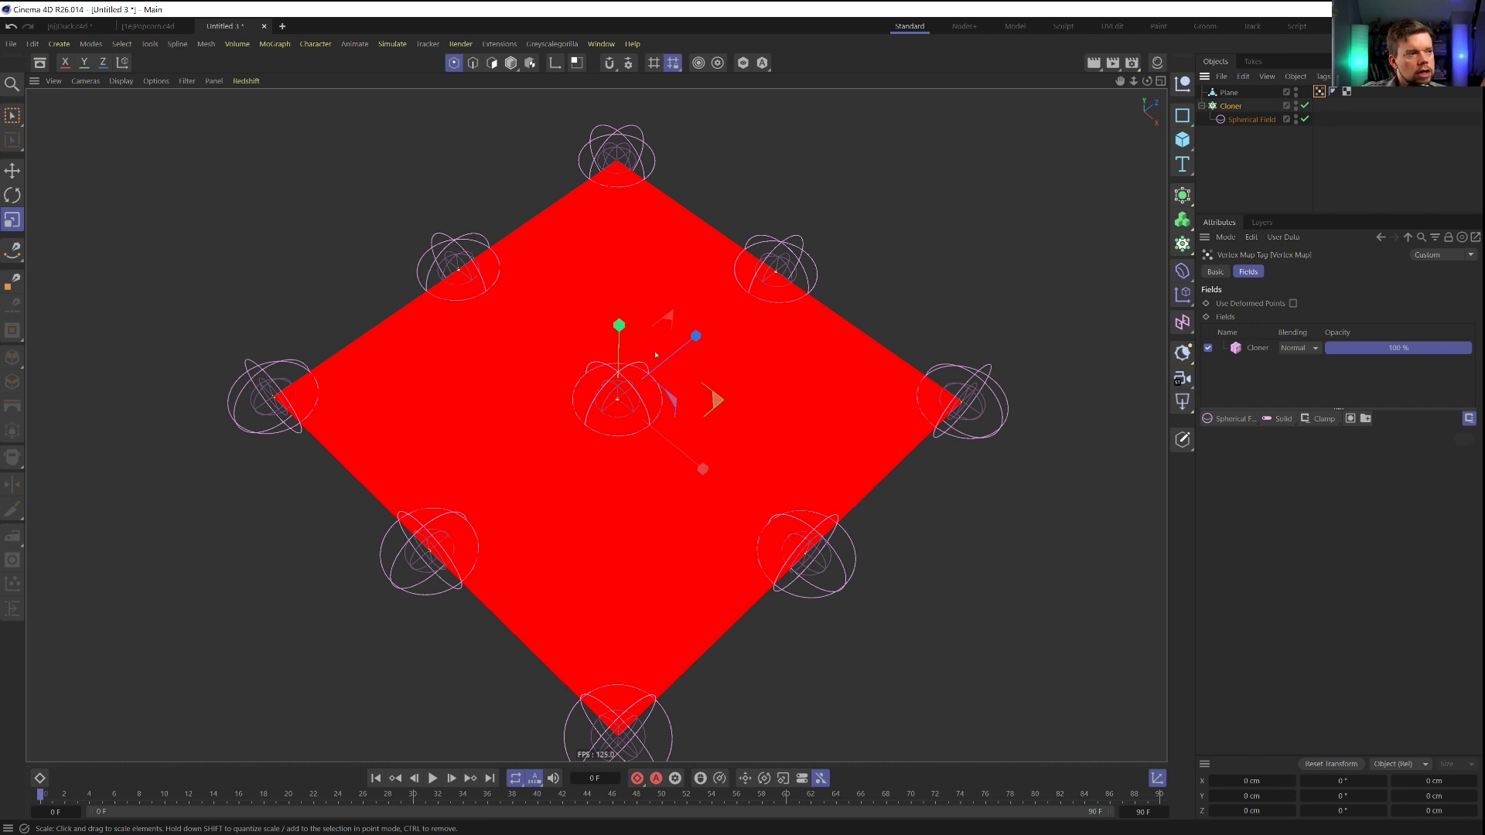
Replace the vertex map's MoGraph Object layer with the Cloner as a Point Object and show its layer settings
left_click(1254, 350)
key("Delete")
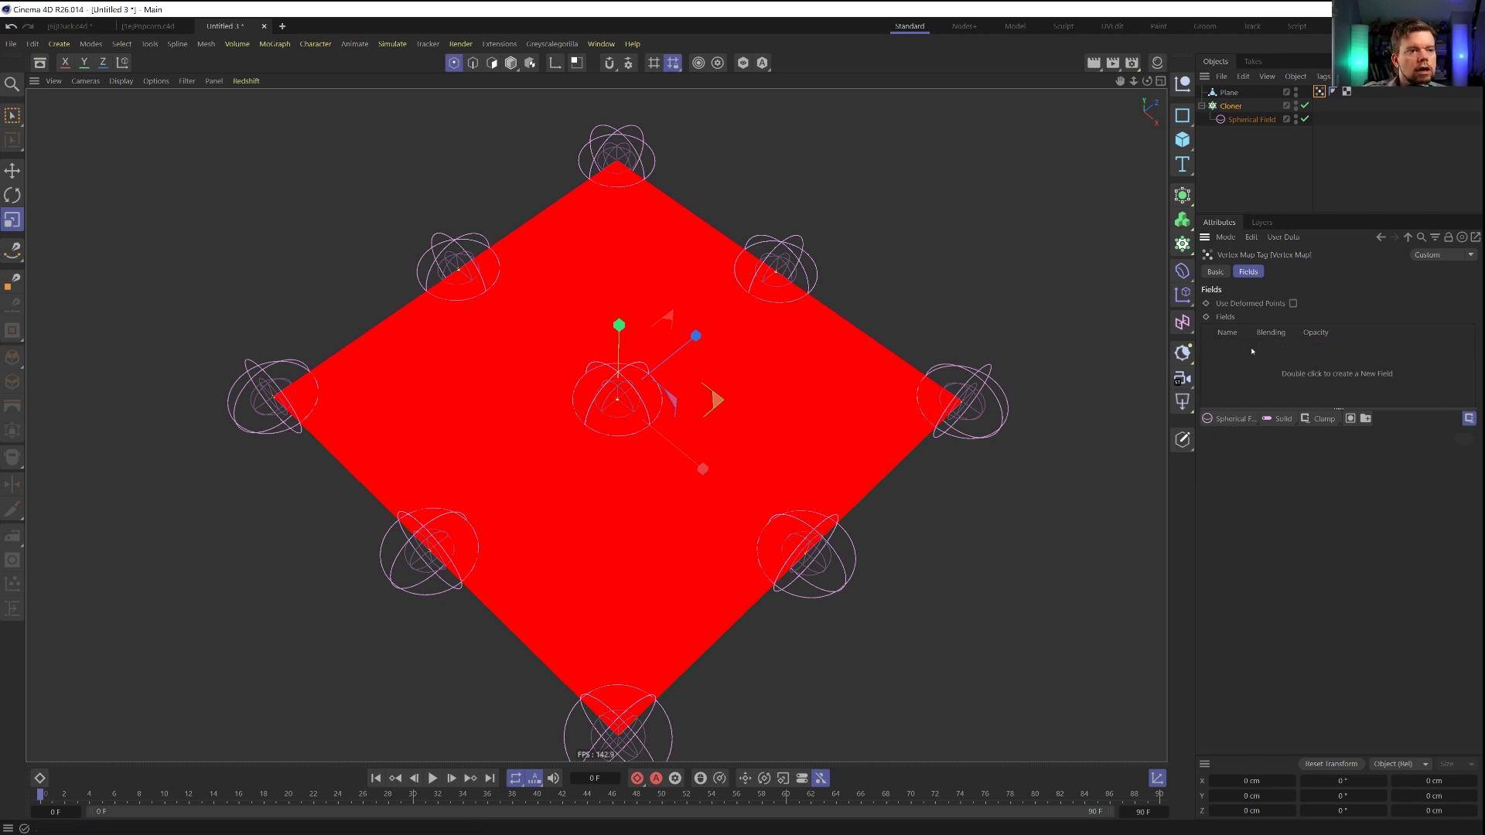
left_click_drag(1236, 110, 1262, 360)
left_click(1288, 381)
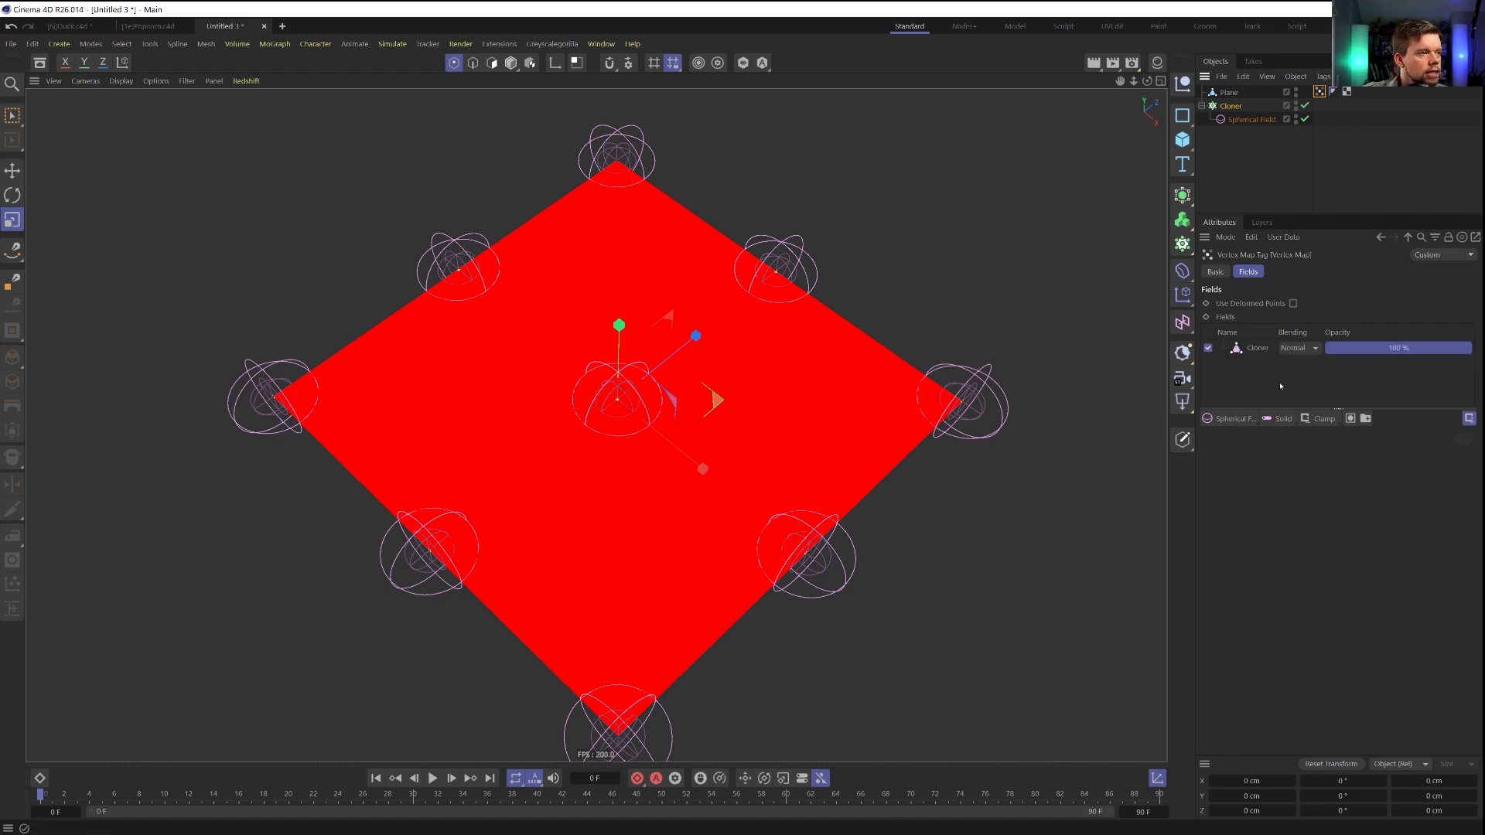
left_click(1257, 349)
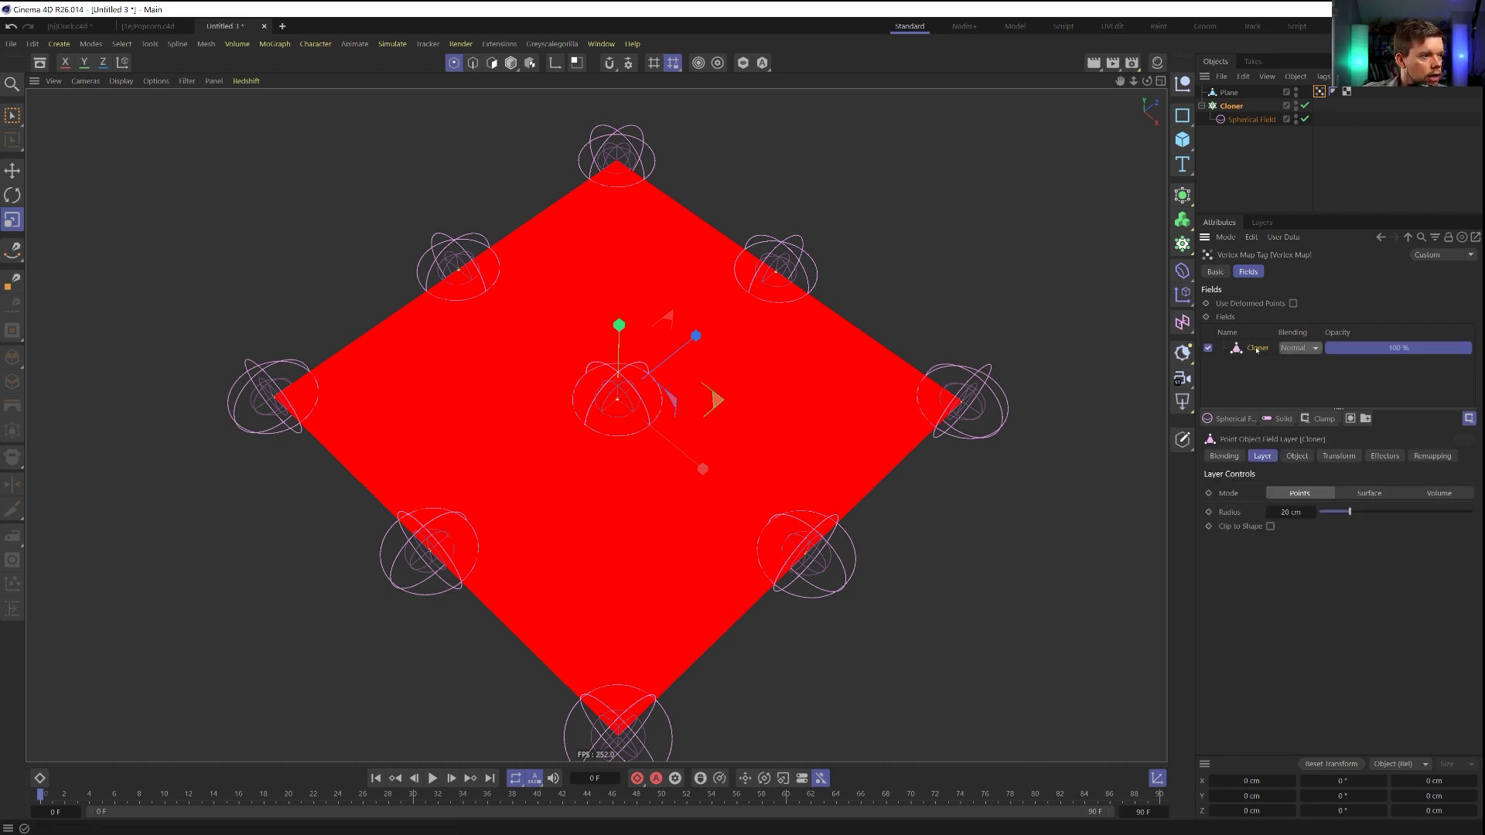
Replace the vertex map's Point Object layer with the Cloner as a Spline Object and show its layer settings
key("Delete")
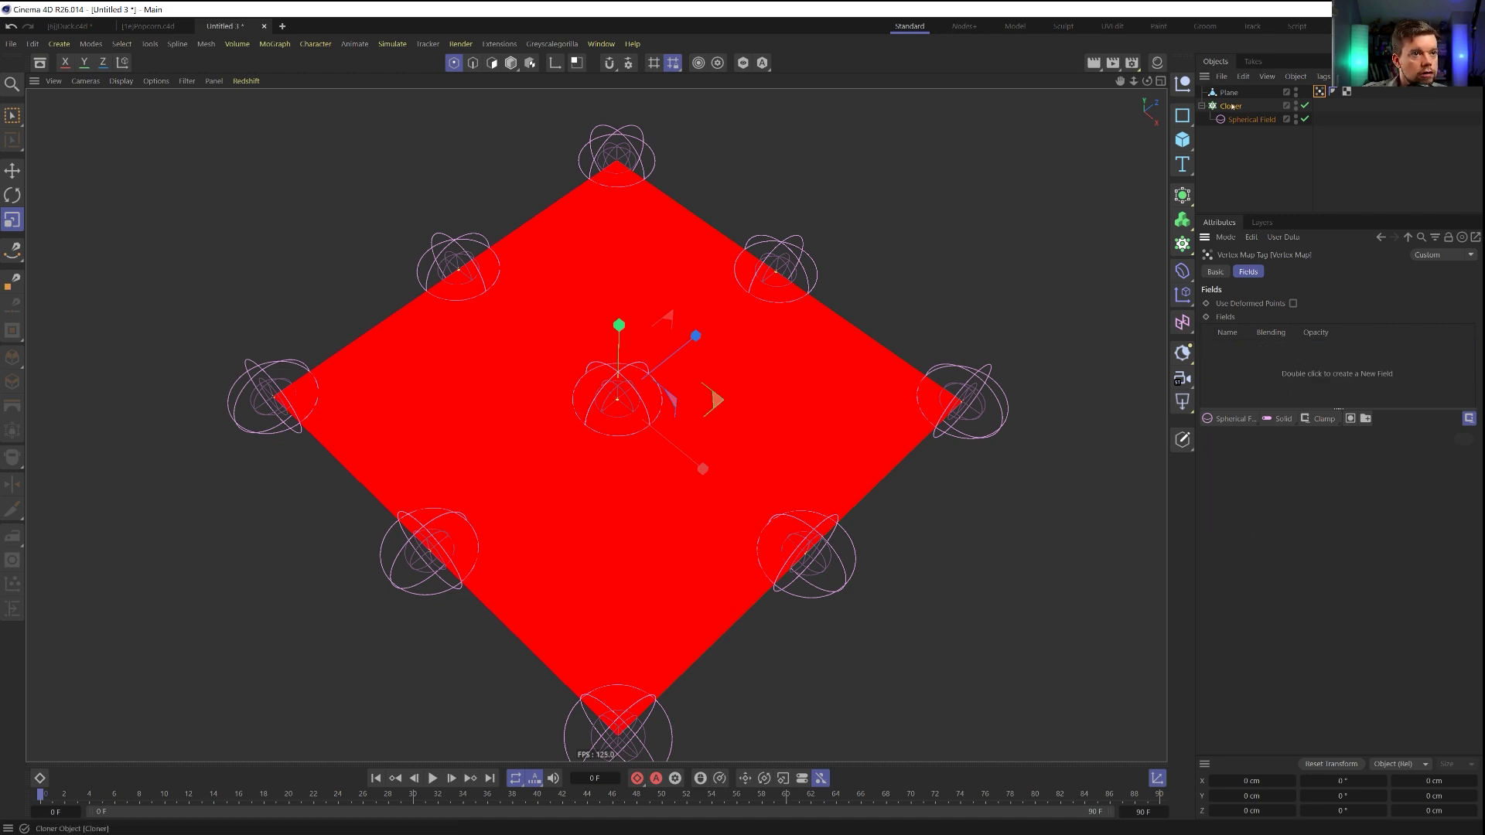
left_click_drag(1236, 112, 1270, 389)
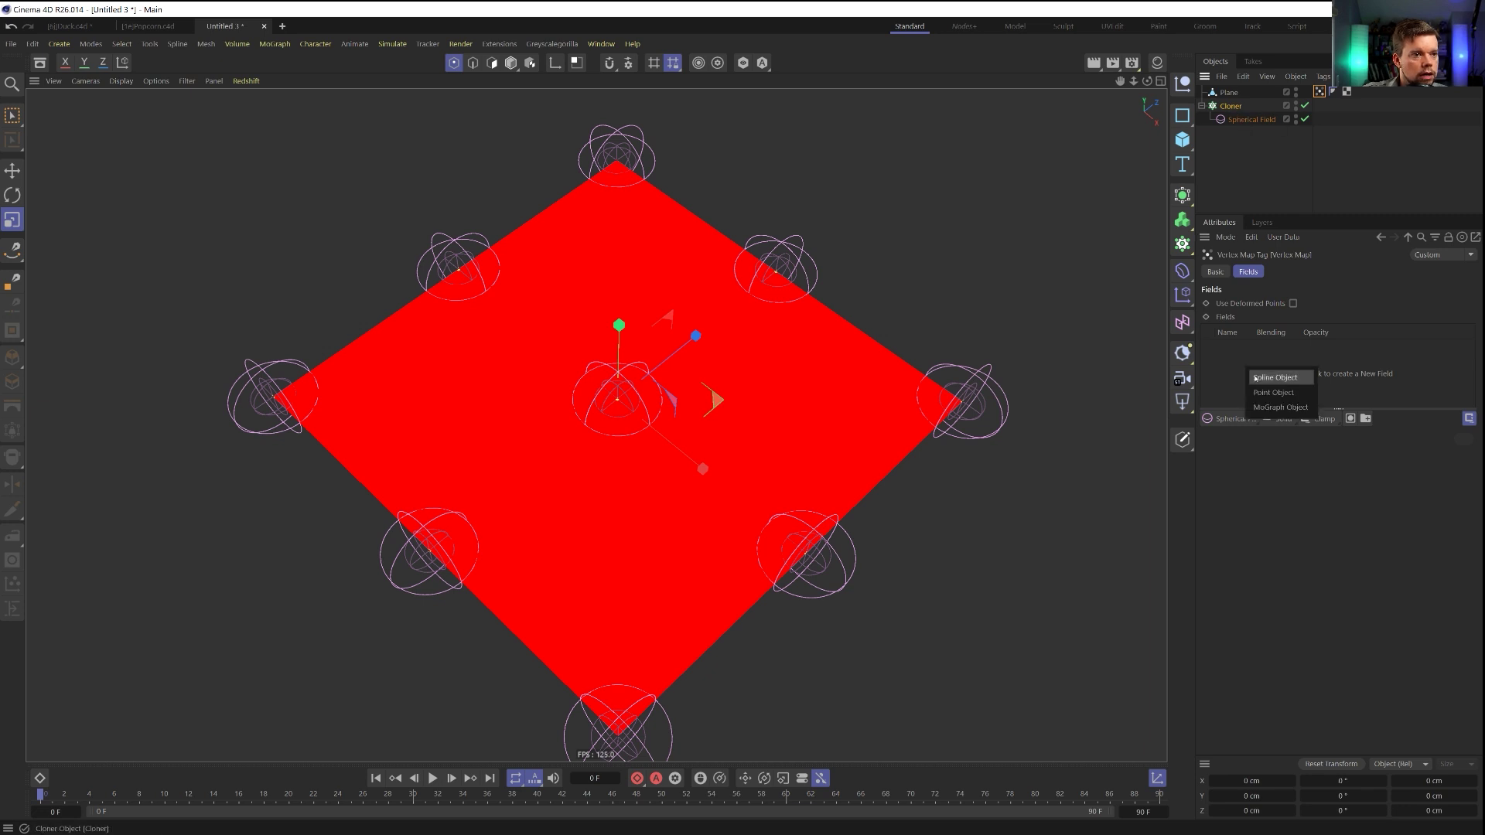
left_click(1254, 378)
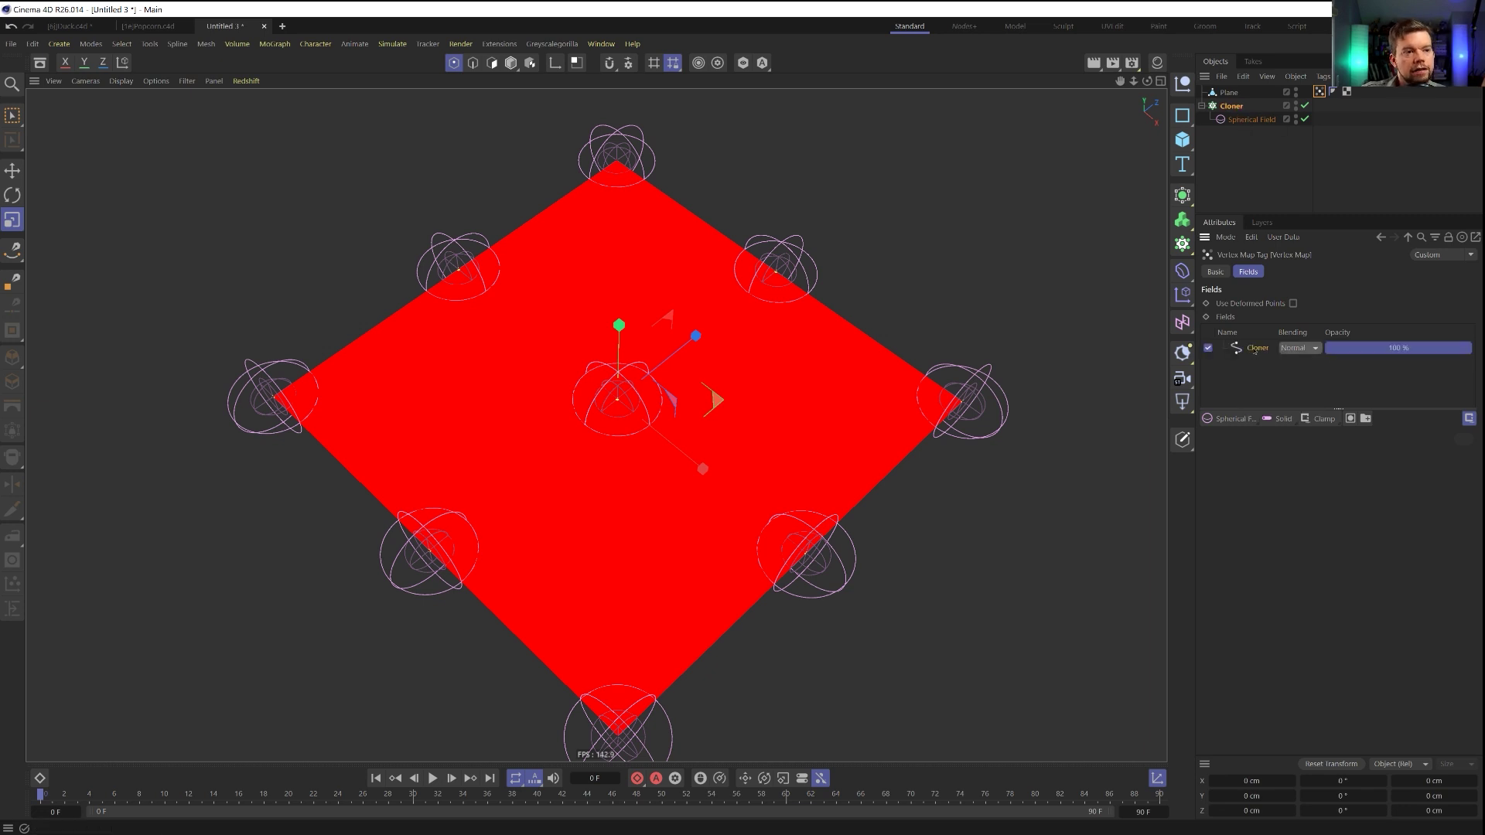
left_click(1254, 350)
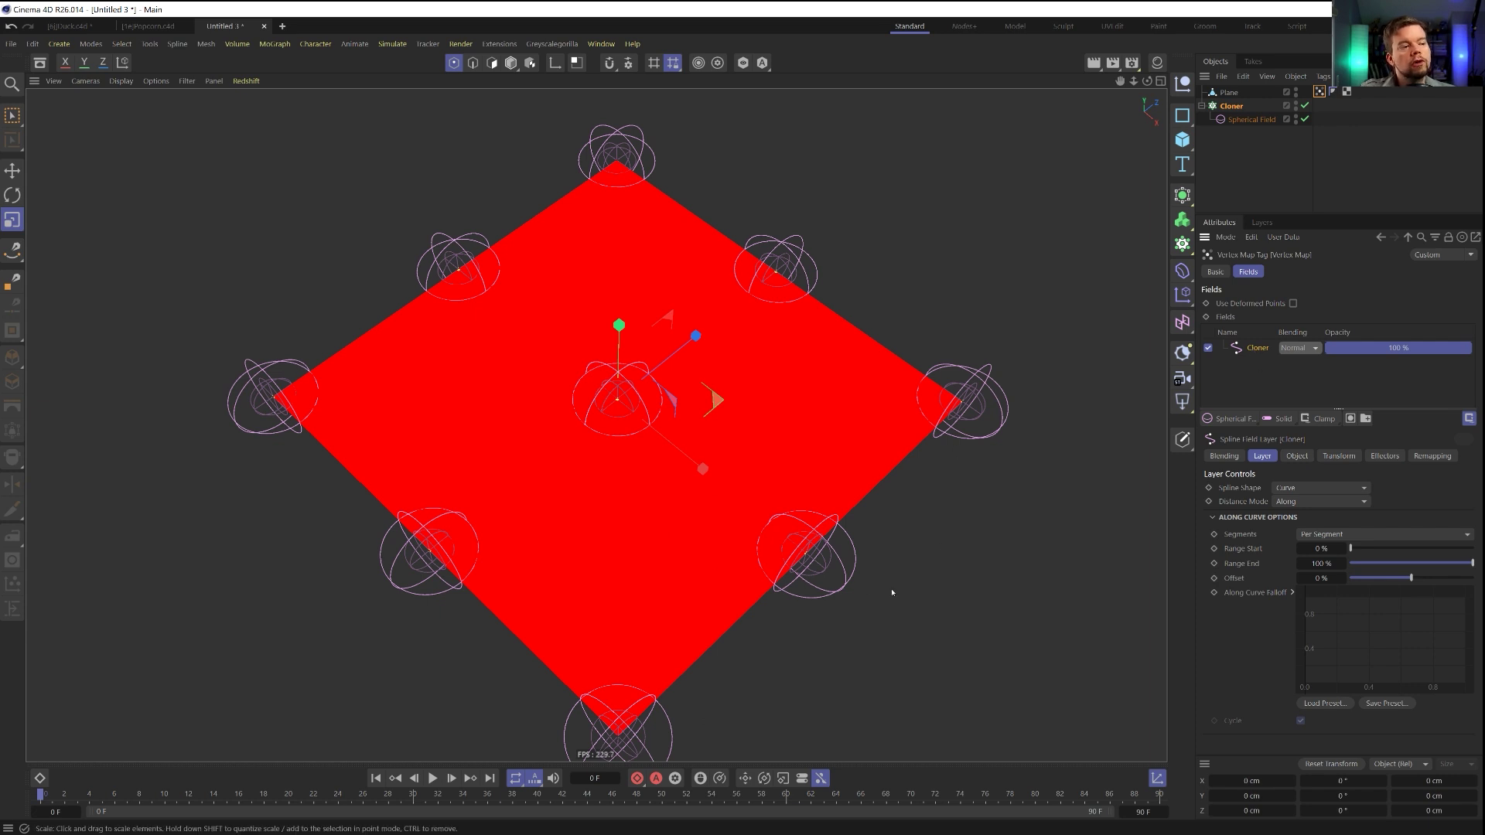
Delete the Cloner's Spline Object layer from the vertex map and the Spherical Field from inside the Cloner
key("Delete")
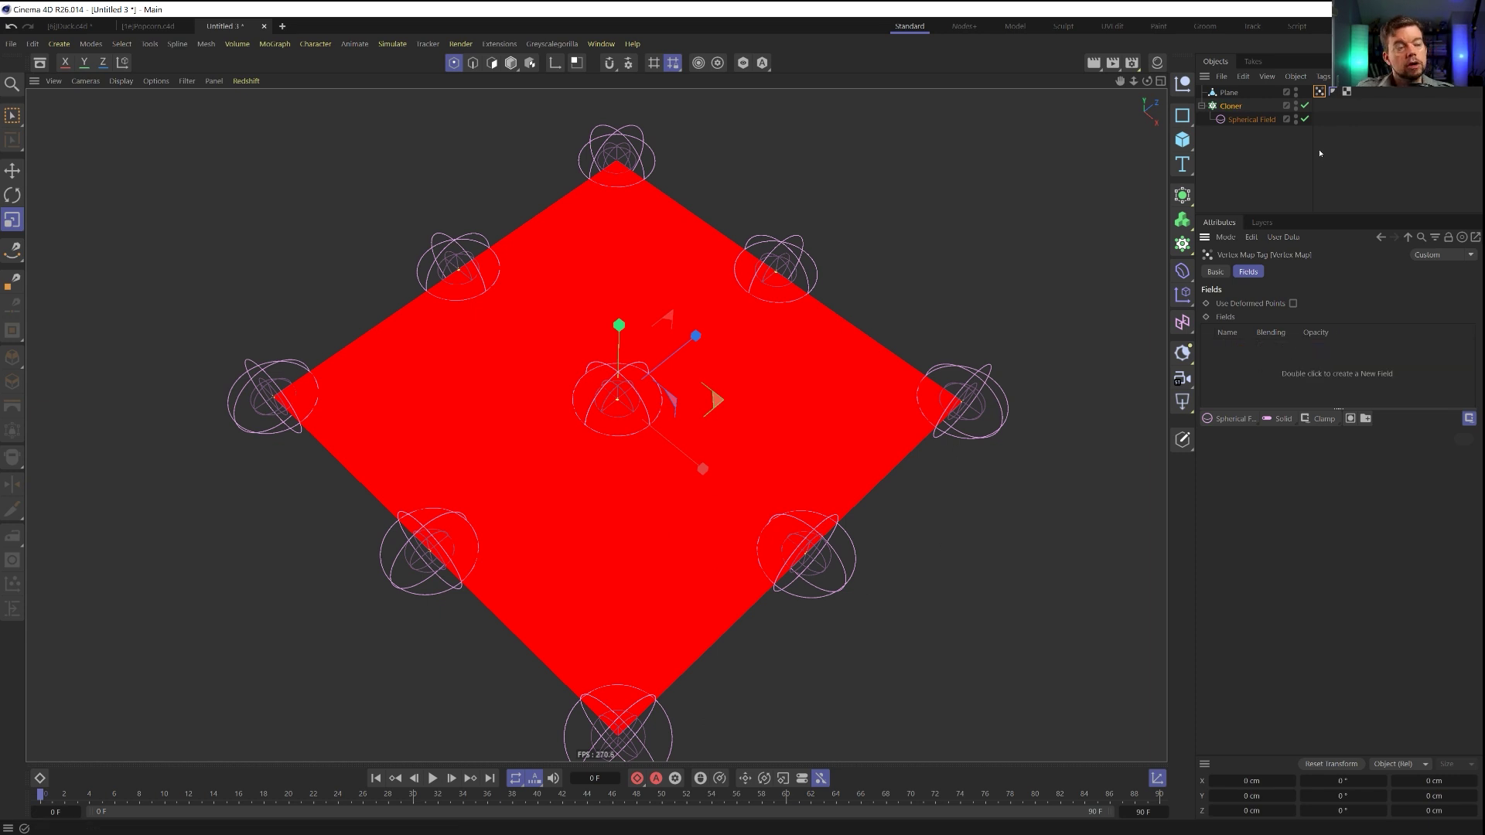
left_click(1248, 120)
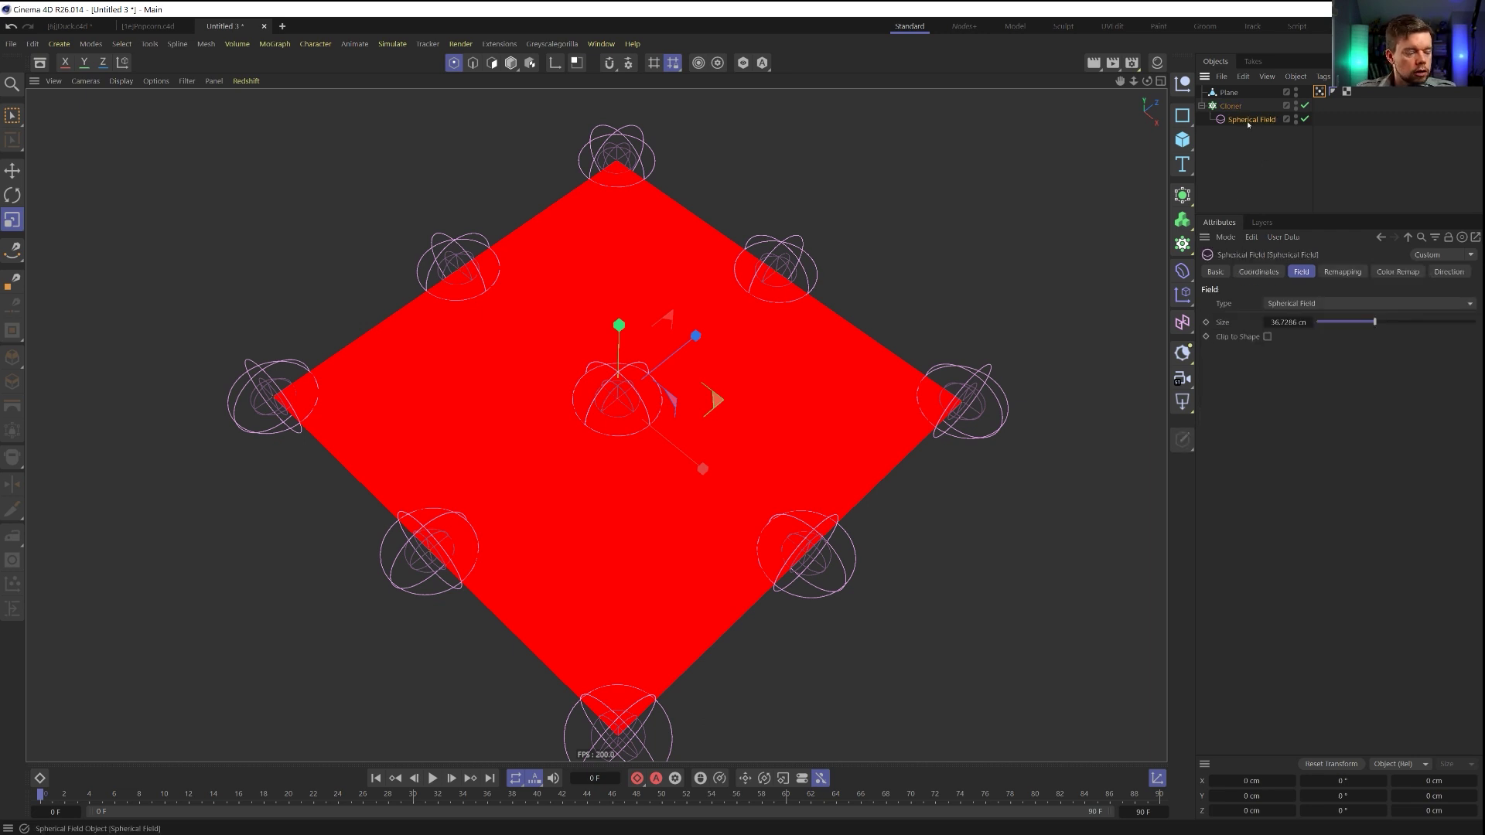
key("Delete")
left_click(1231, 106)
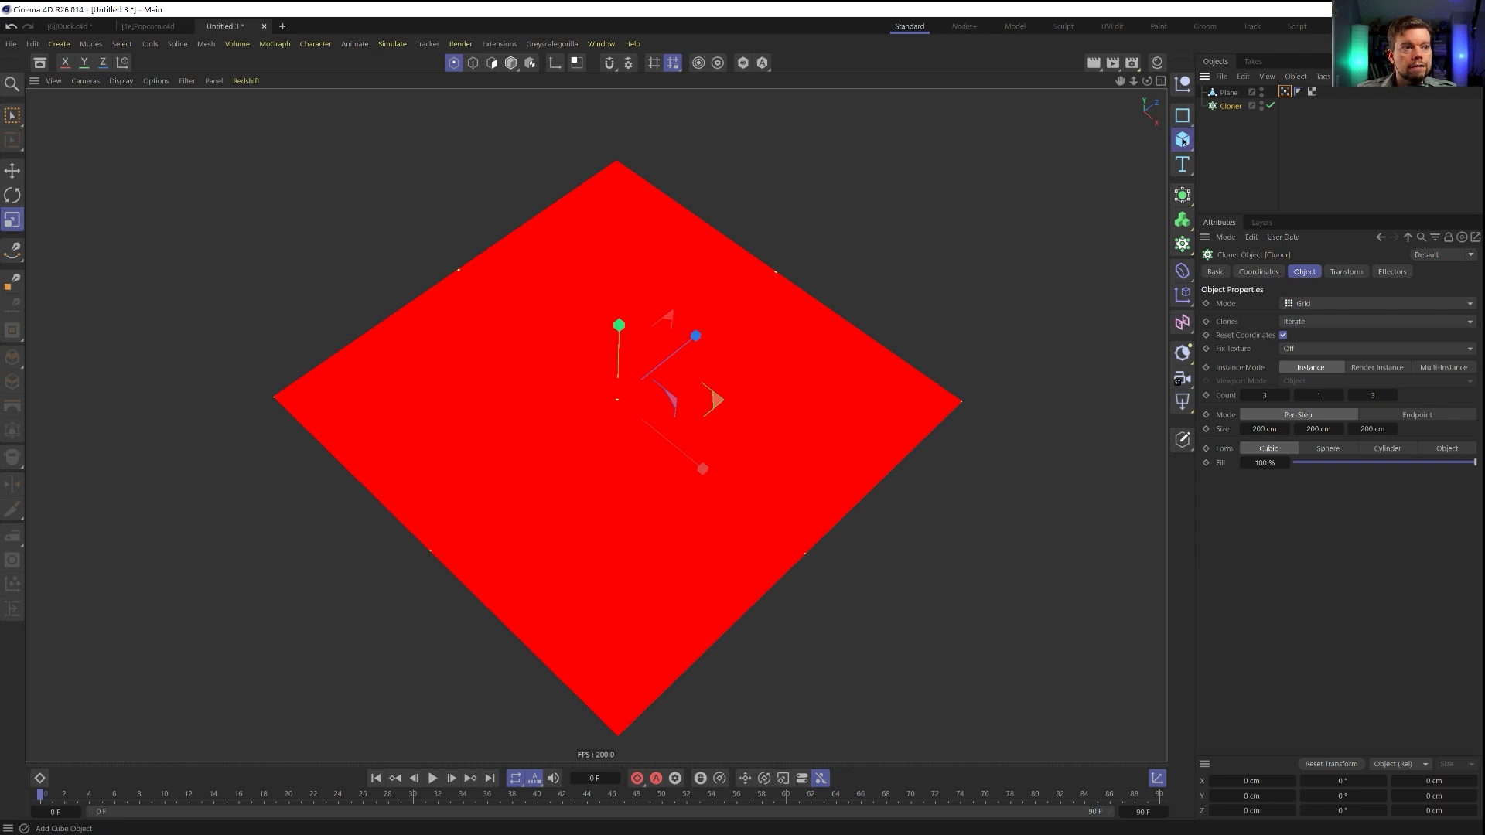
Add a second plane with 1 width segment and 1 height segment
left_click(1182, 140)
left_click(1243, 186)
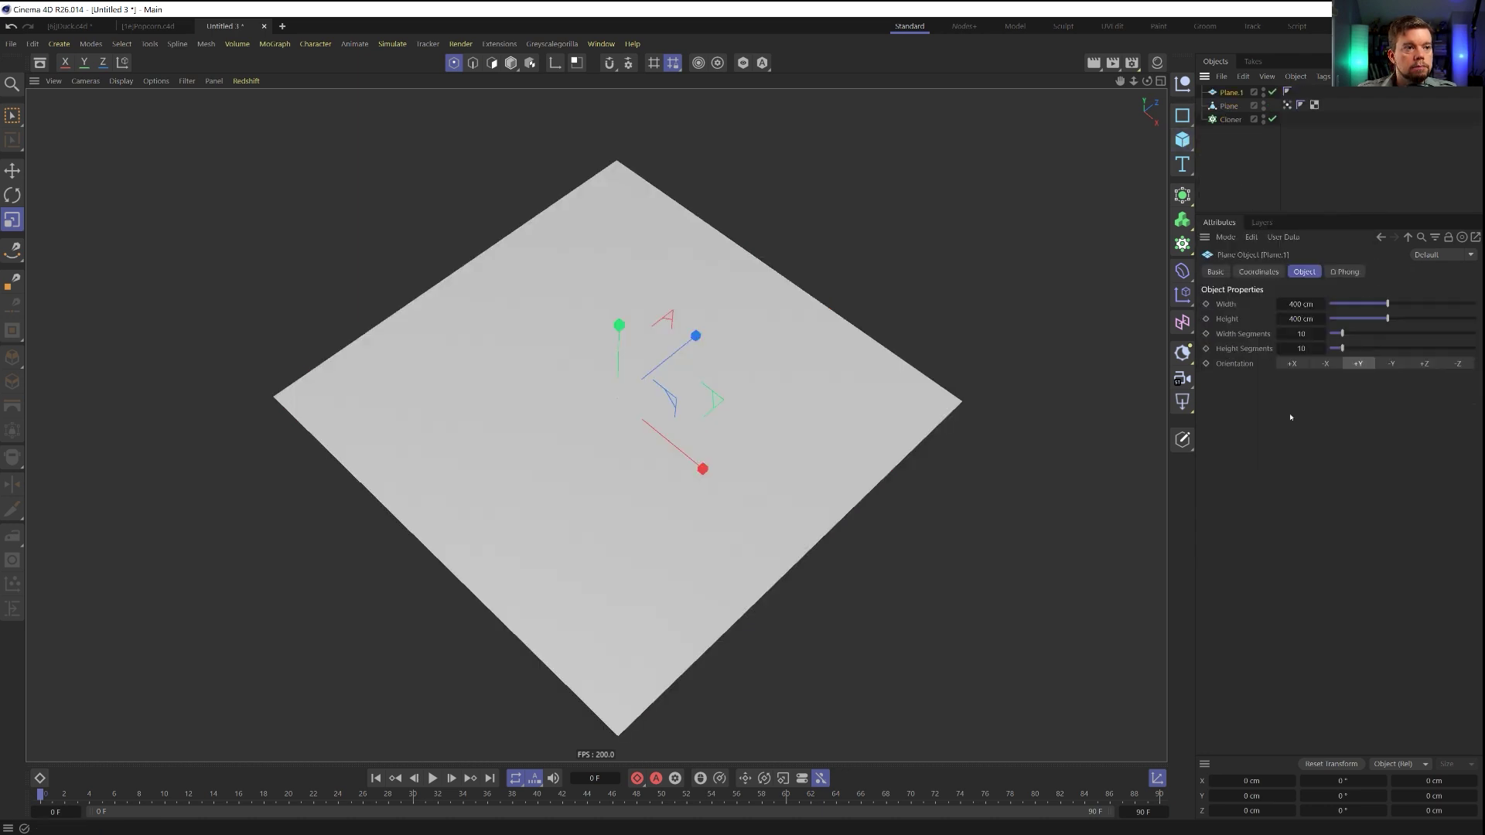
double_click(1302, 334)
type("1")
key("Tab")
type("1")
key("Return")
Set the second plane's width and height to 1 cm
double_click(1301, 305)
type("1")
key("Tab")
type("11")
key("Return")
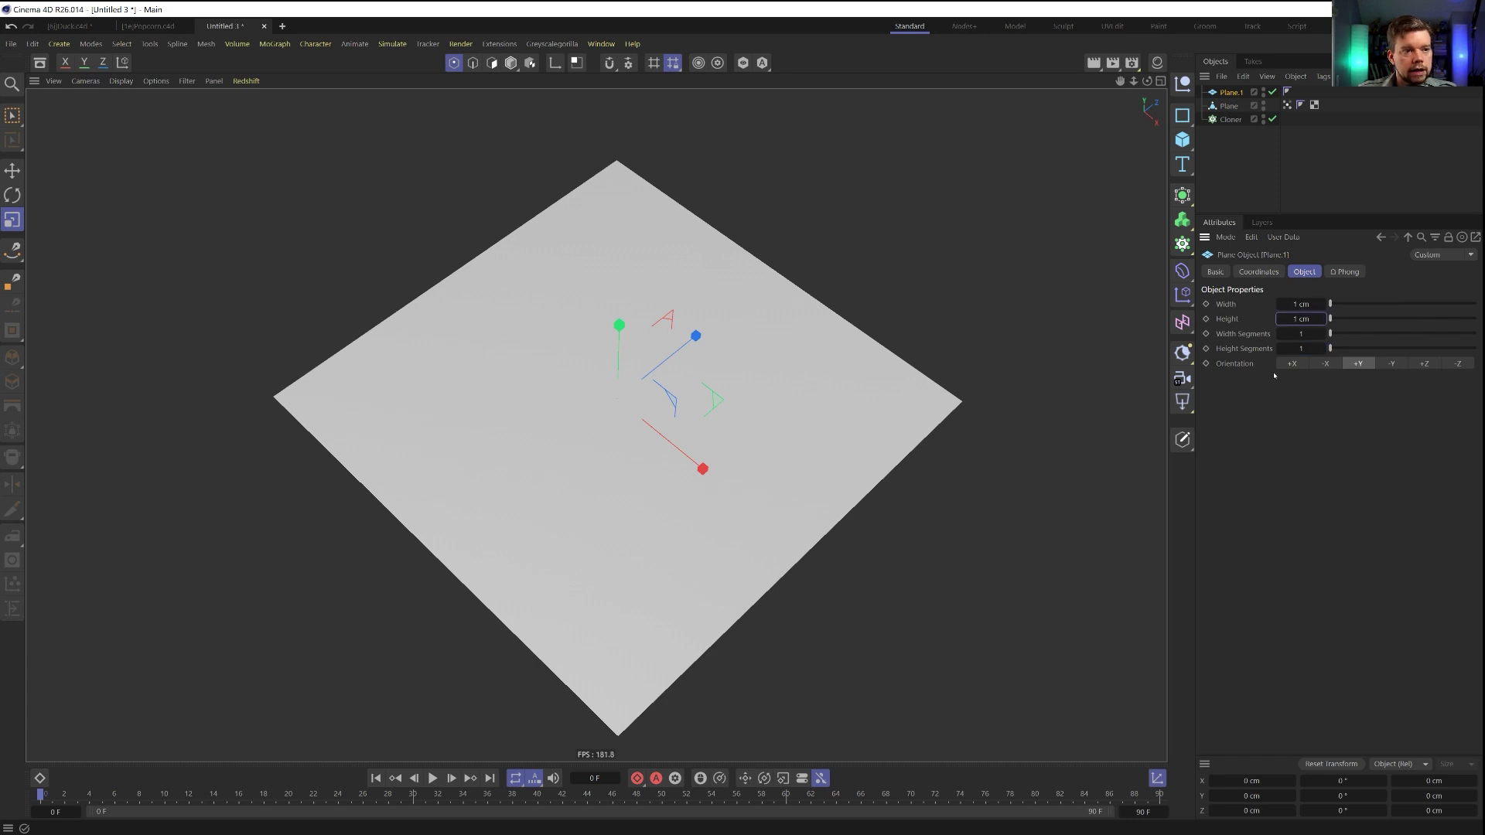
key("e")
left_click_drag(619, 374, 624, 325)
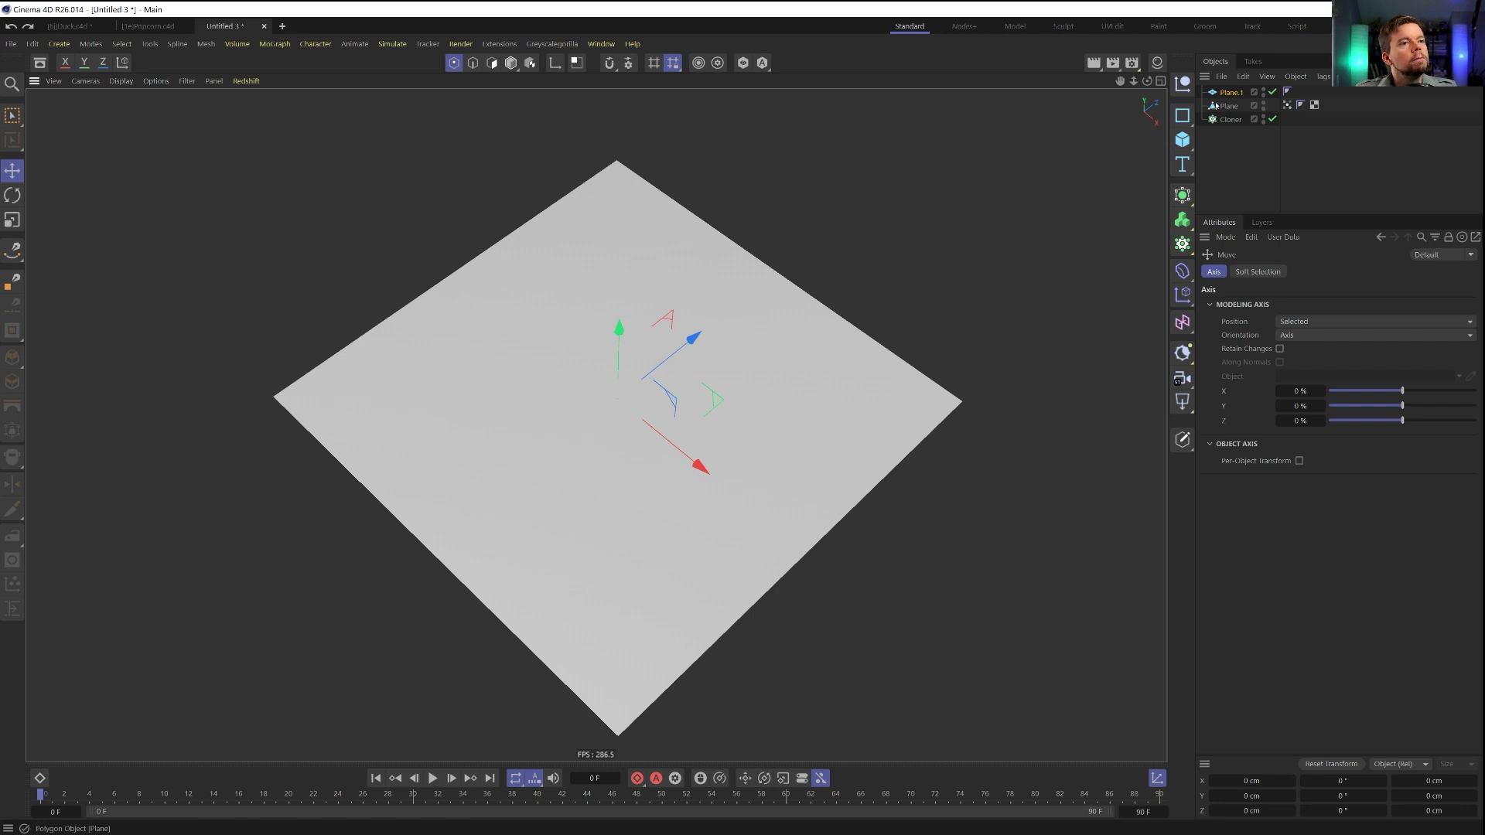
Add the 1 cm plane to the vertex map's fields as a point layer with a radius of 21 cm
left_click(1287, 105)
left_click_drag(1248, 91, 1232, 389)
left_click(1255, 352)
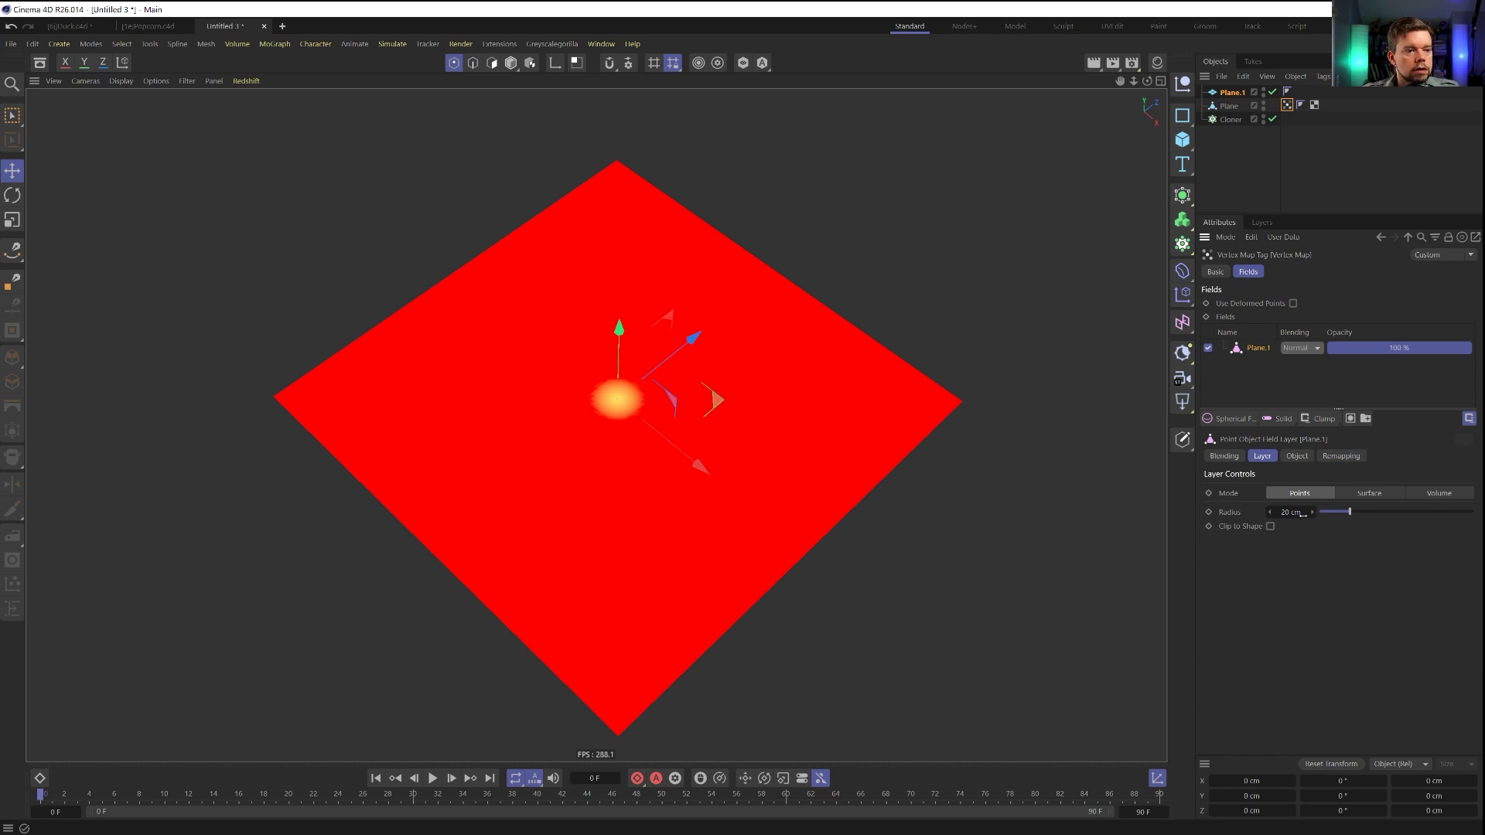
mouse_move(1348, 514)
left_mouse_down()
mouse_move(1324, 514)
mouse_move(1458, 514)
mouse_move(1352, 513)
left_mouse_up()
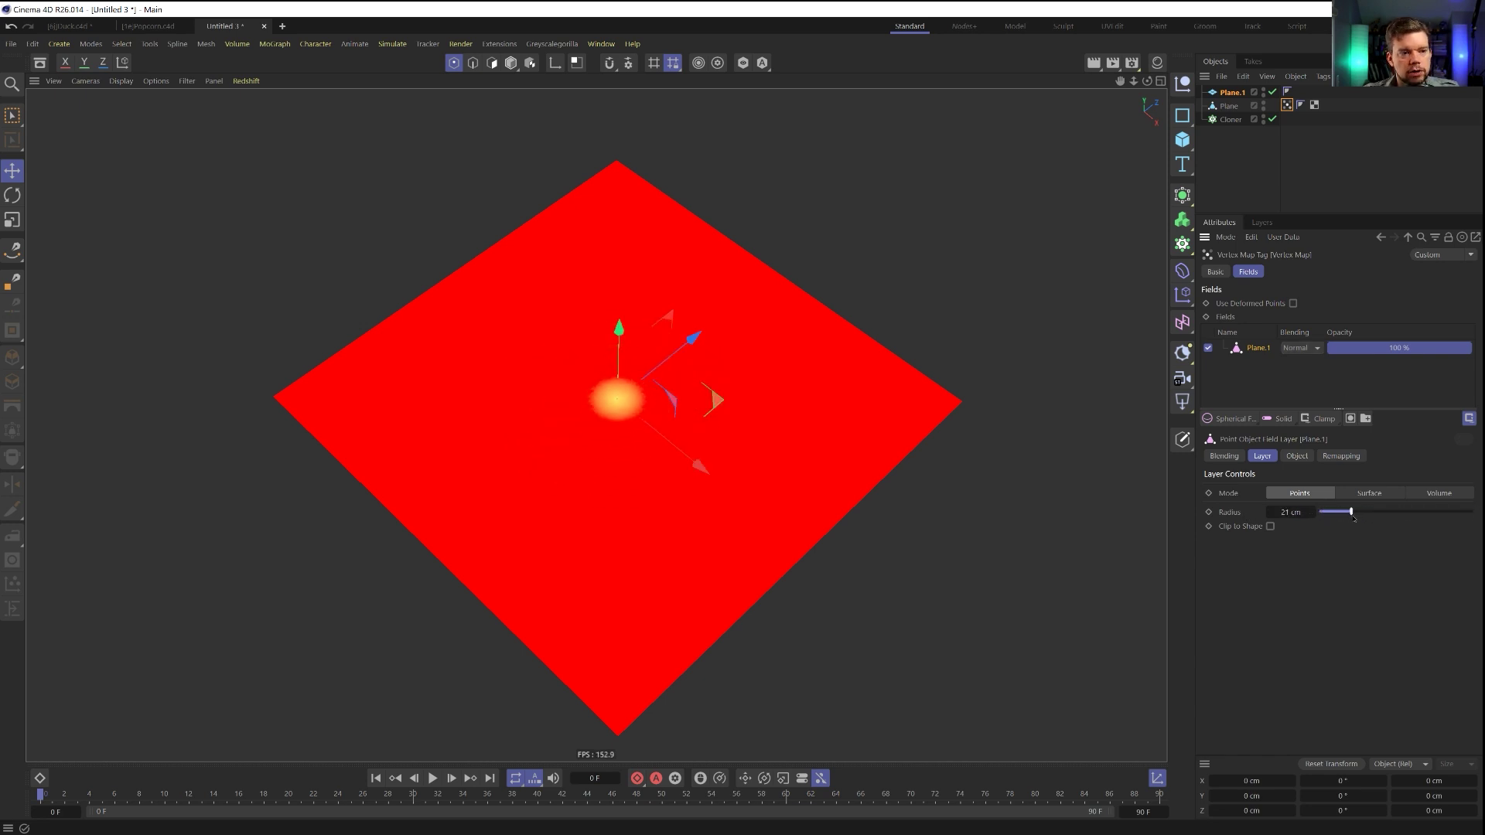
Nest the 1 cm plane under the Cloner and replace its vertex map layer with the Cloner as a Point Object
left_click_drag(1232, 92, 1241, 121)
left_click(1230, 106)
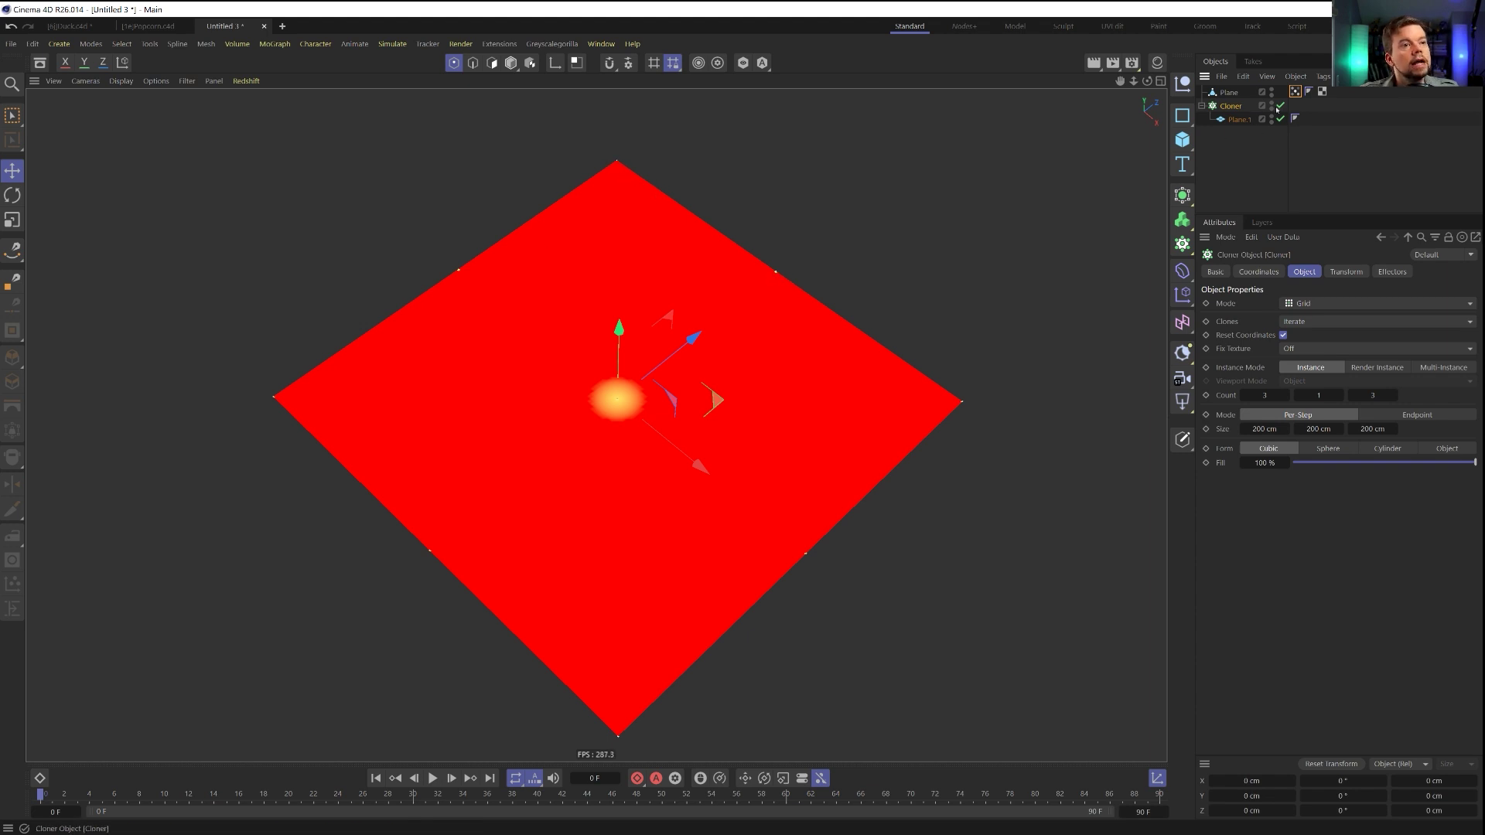
left_click(1295, 91)
key("Delete")
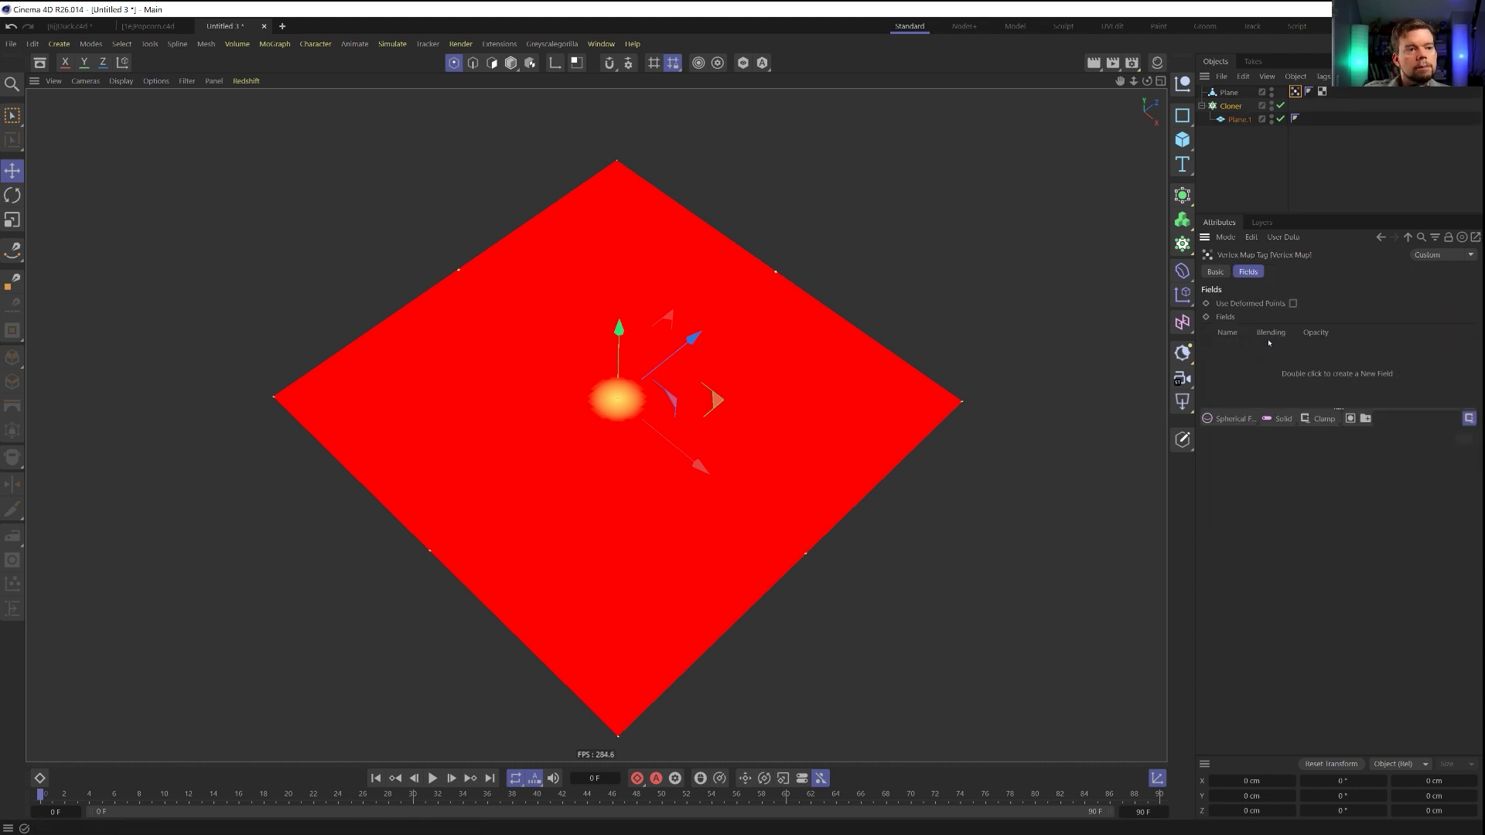
left_click_drag(1230, 106, 1242, 370)
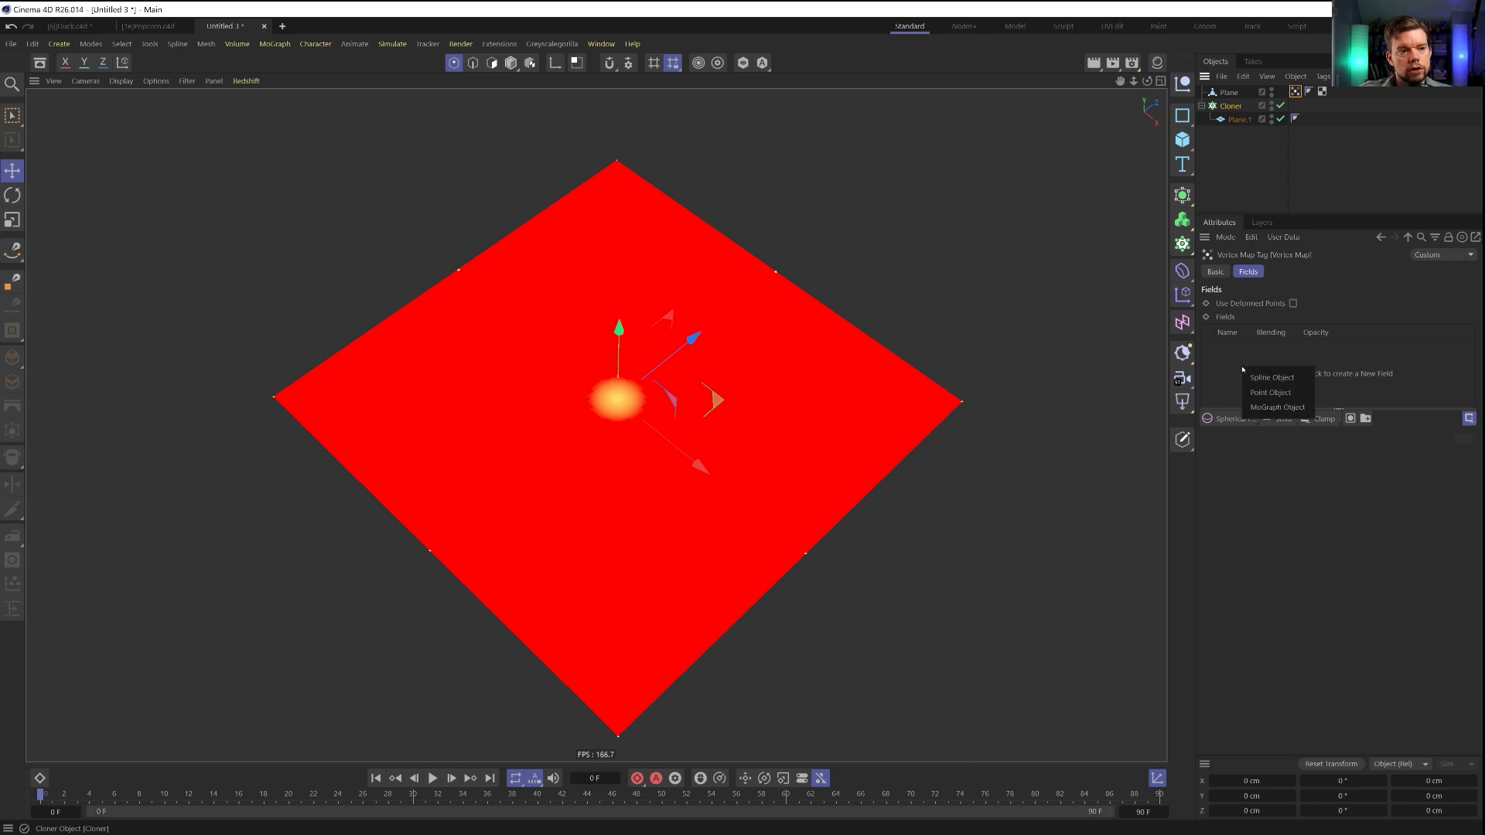
left_click(1270, 393)
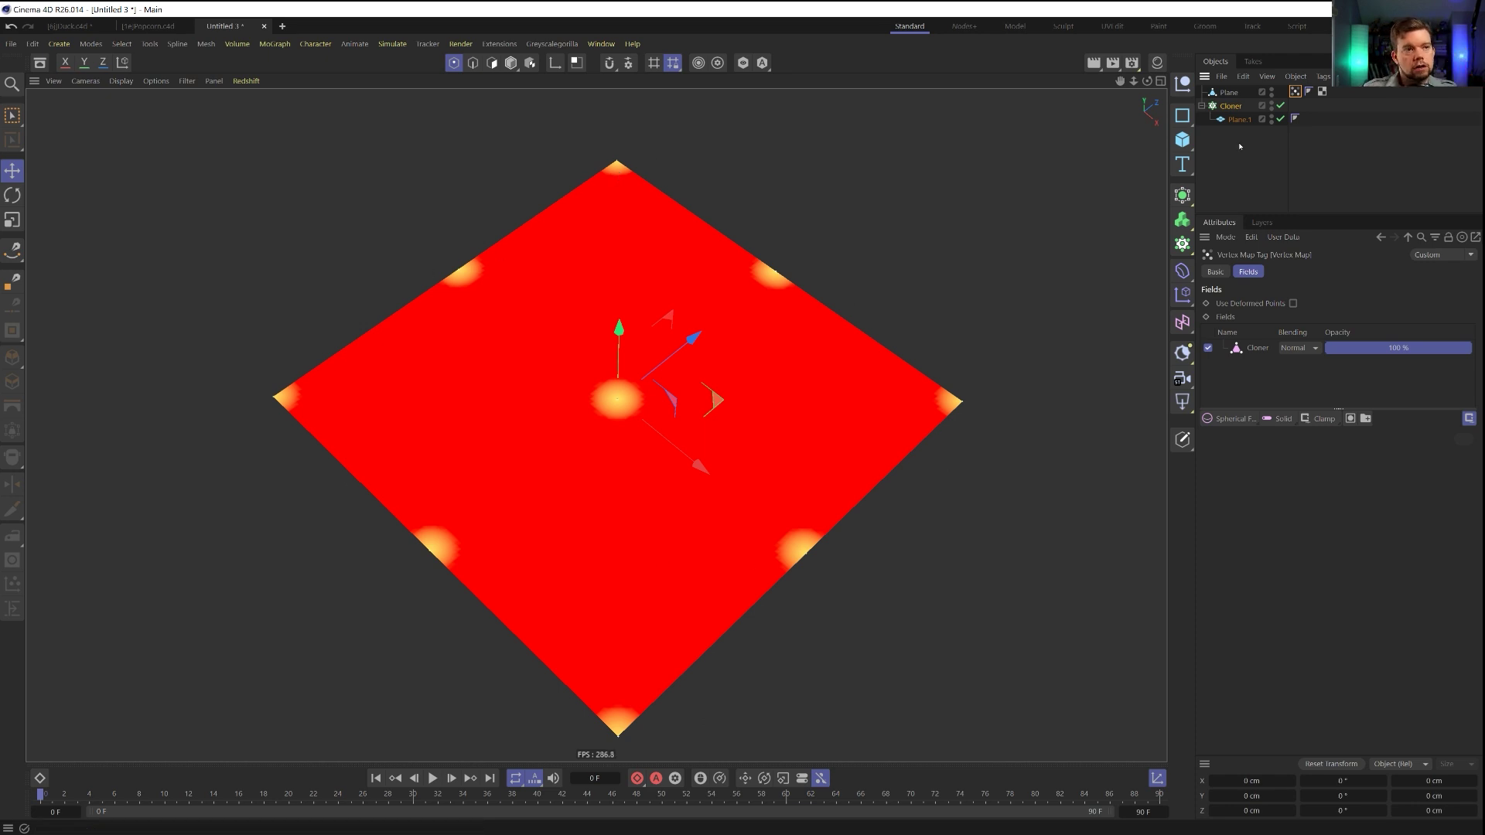
Set the radius of the Cloner's point layer in the vertex map to 39 cm
left_click(1231, 107)
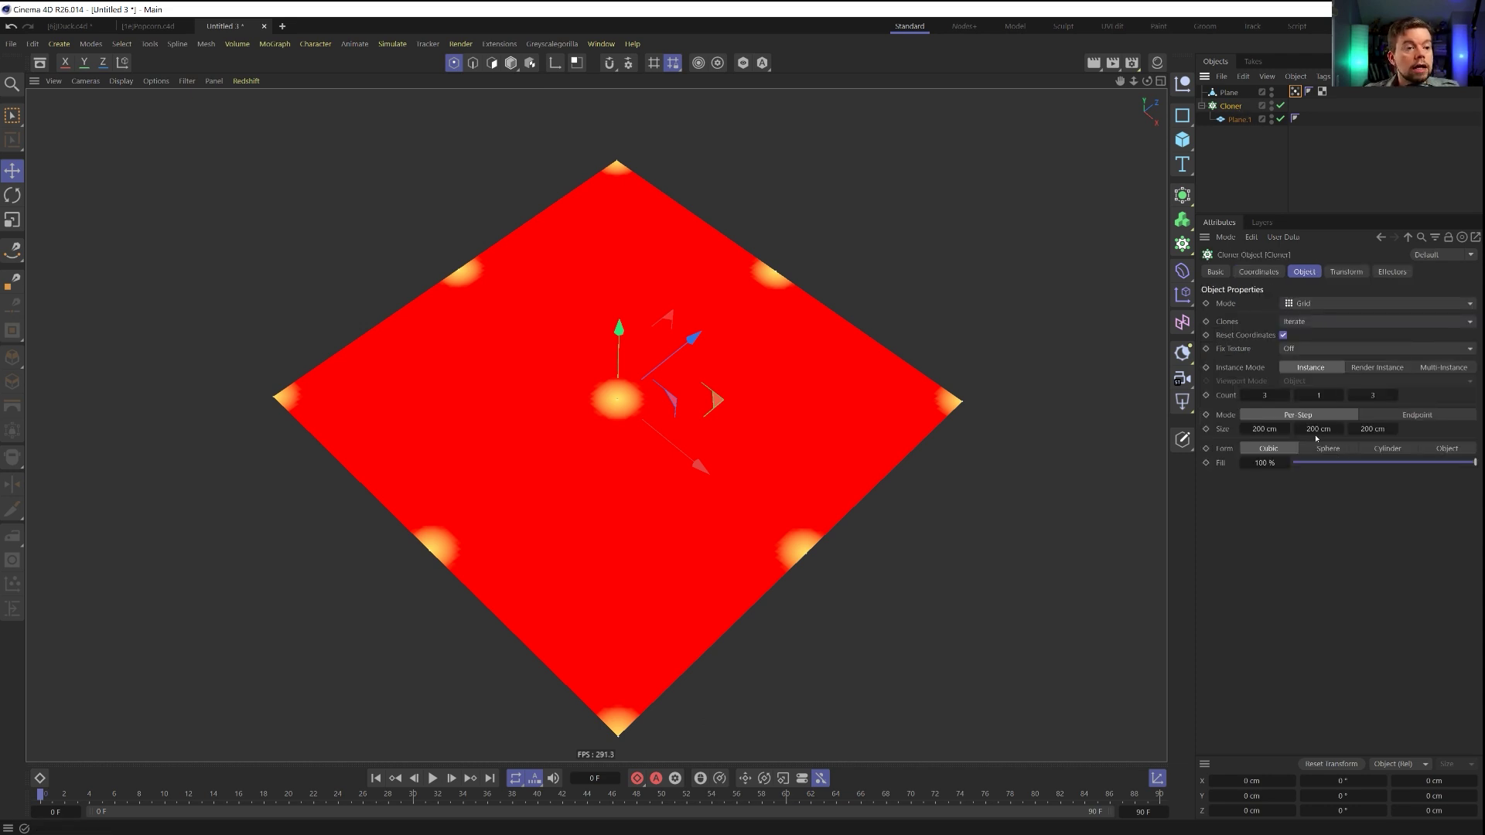
left_click(1295, 92)
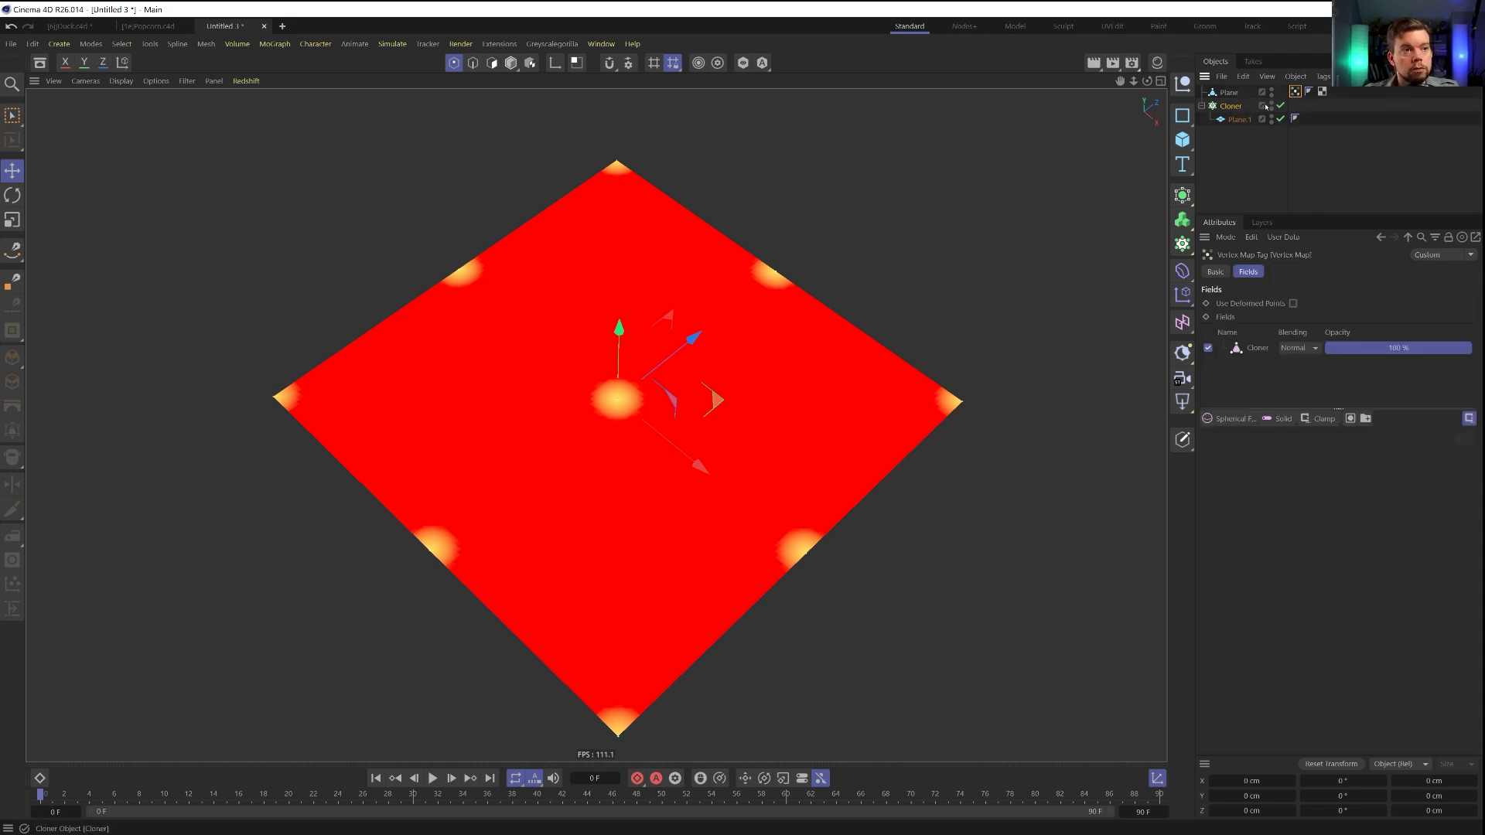
left_click(1257, 347)
left_click_drag(1351, 511, 1379, 529)
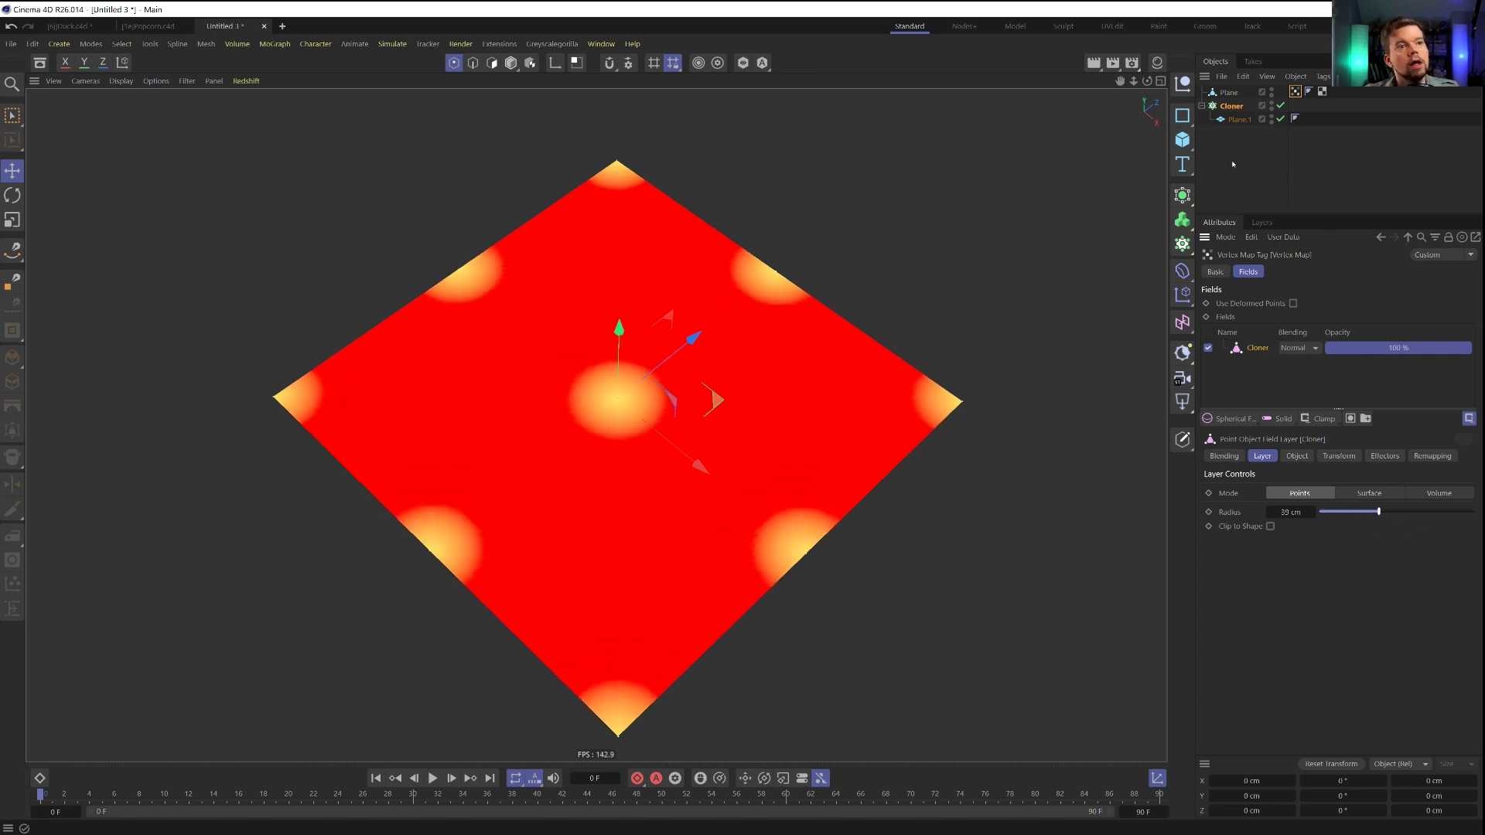
Replace the 1 cm plane with an n-Side spline in the XZ plane, scaled down to a radius of about 82 cm
left_click(1240, 118)
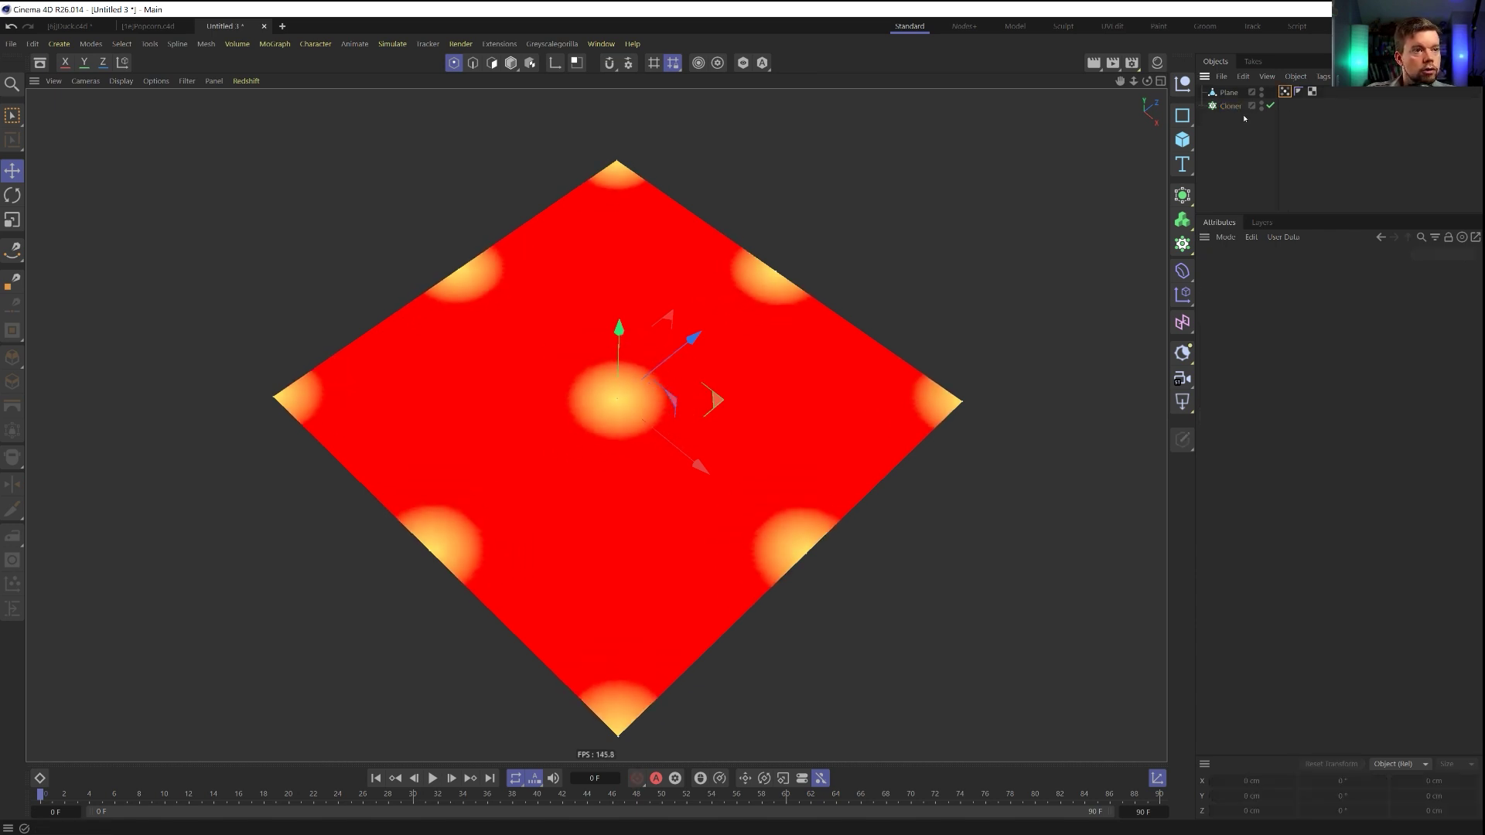
key("Delete")
left_click(1182, 115)
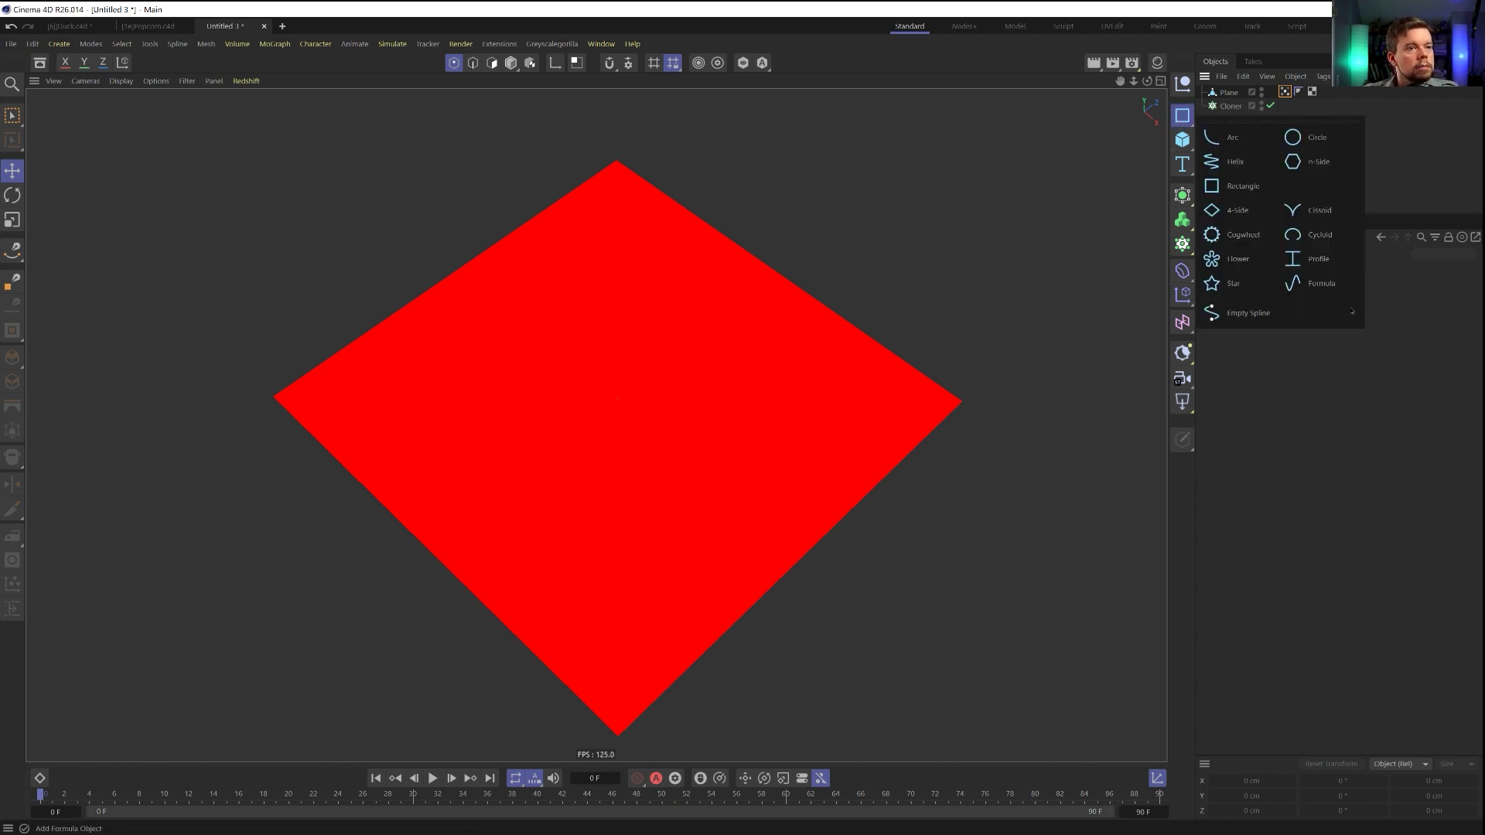
left_click(1320, 160)
left_click(1373, 363)
left_click(1440, 362)
key("t")
left_click_drag(823, 464, 643, 471)
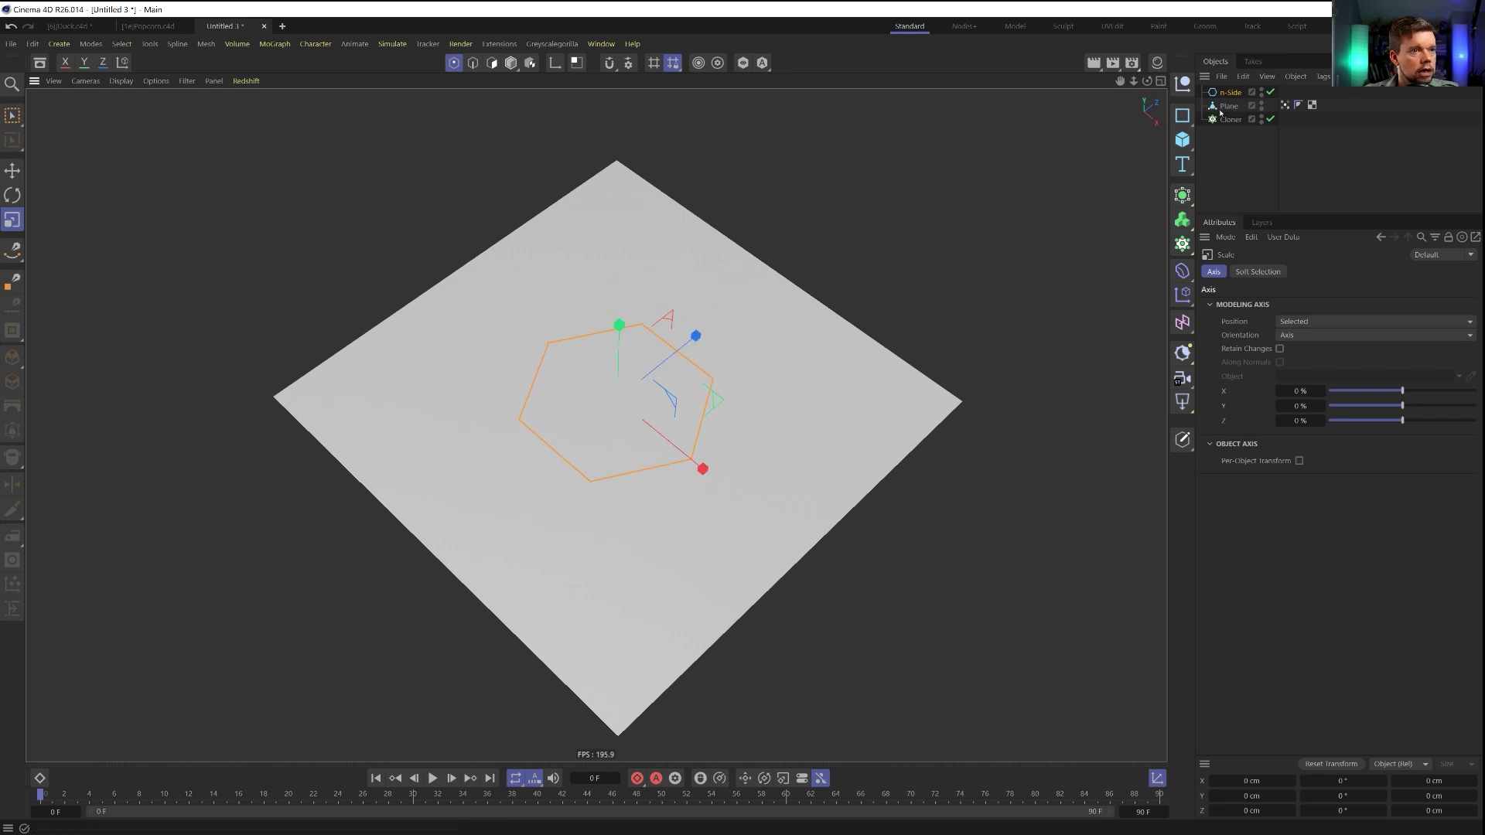
Set the n-Side spline to 12 sides and scale it down to about half its size
left_click(1230, 93)
double_click(1309, 318)
type("12")
key("Return")
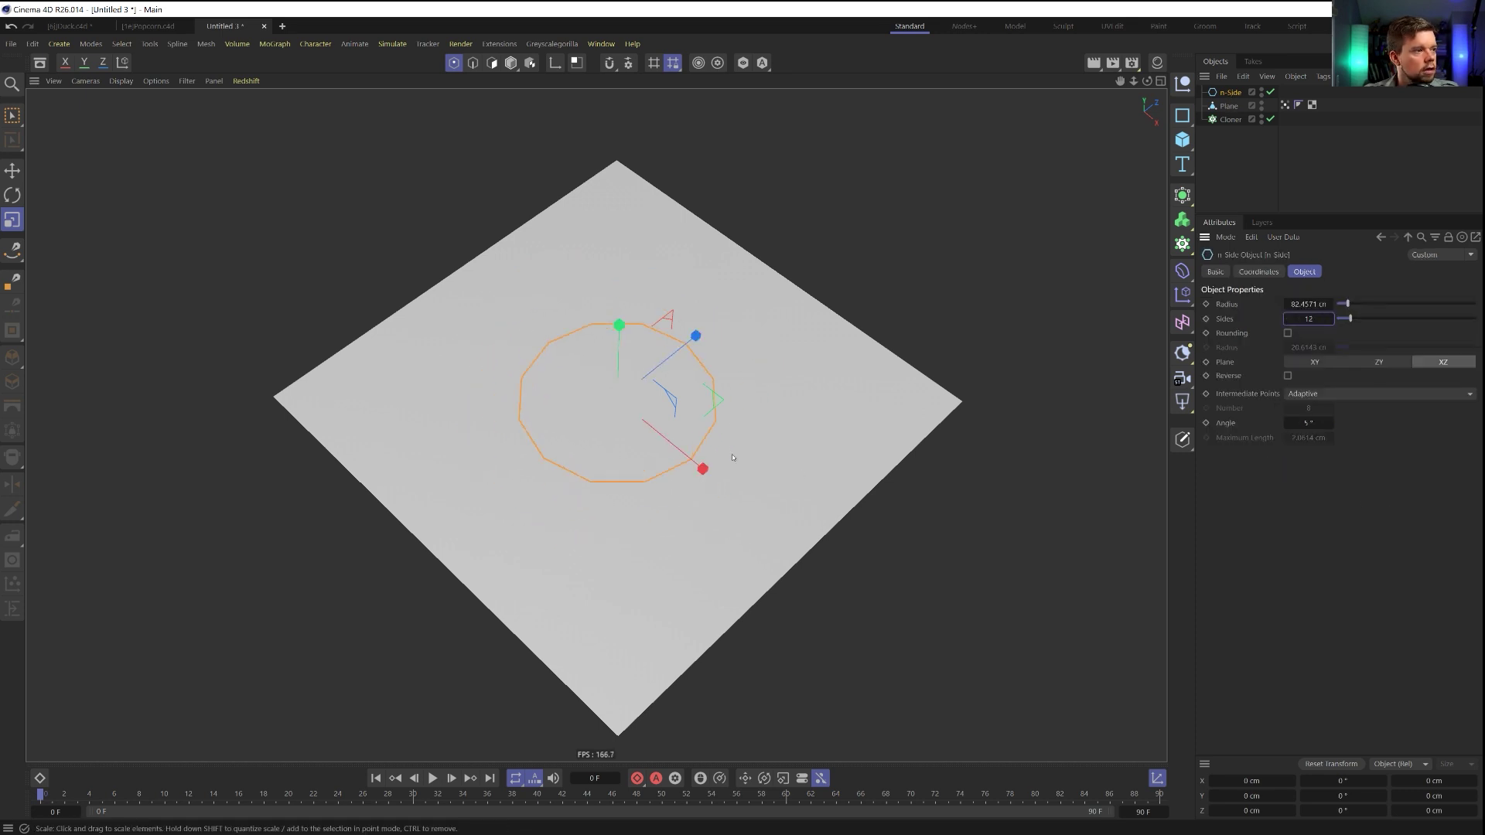
key("t")
left_click_drag(928, 433, 788, 458)
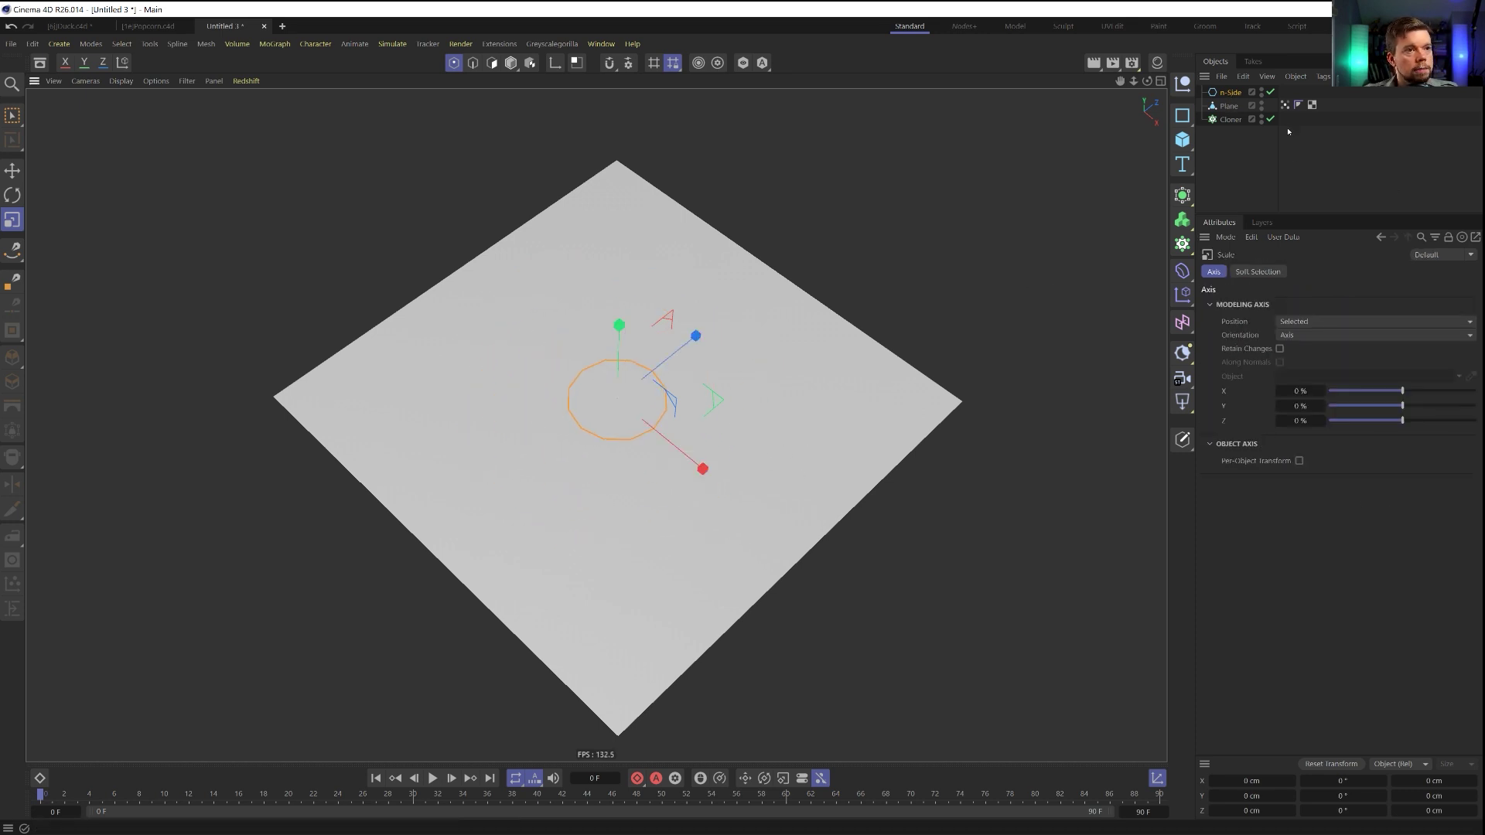
Add the n-Side spline to the vertex map's fields as a spline layer and start playback
left_click(1285, 106)
left_click_drag(1229, 92, 1261, 348)
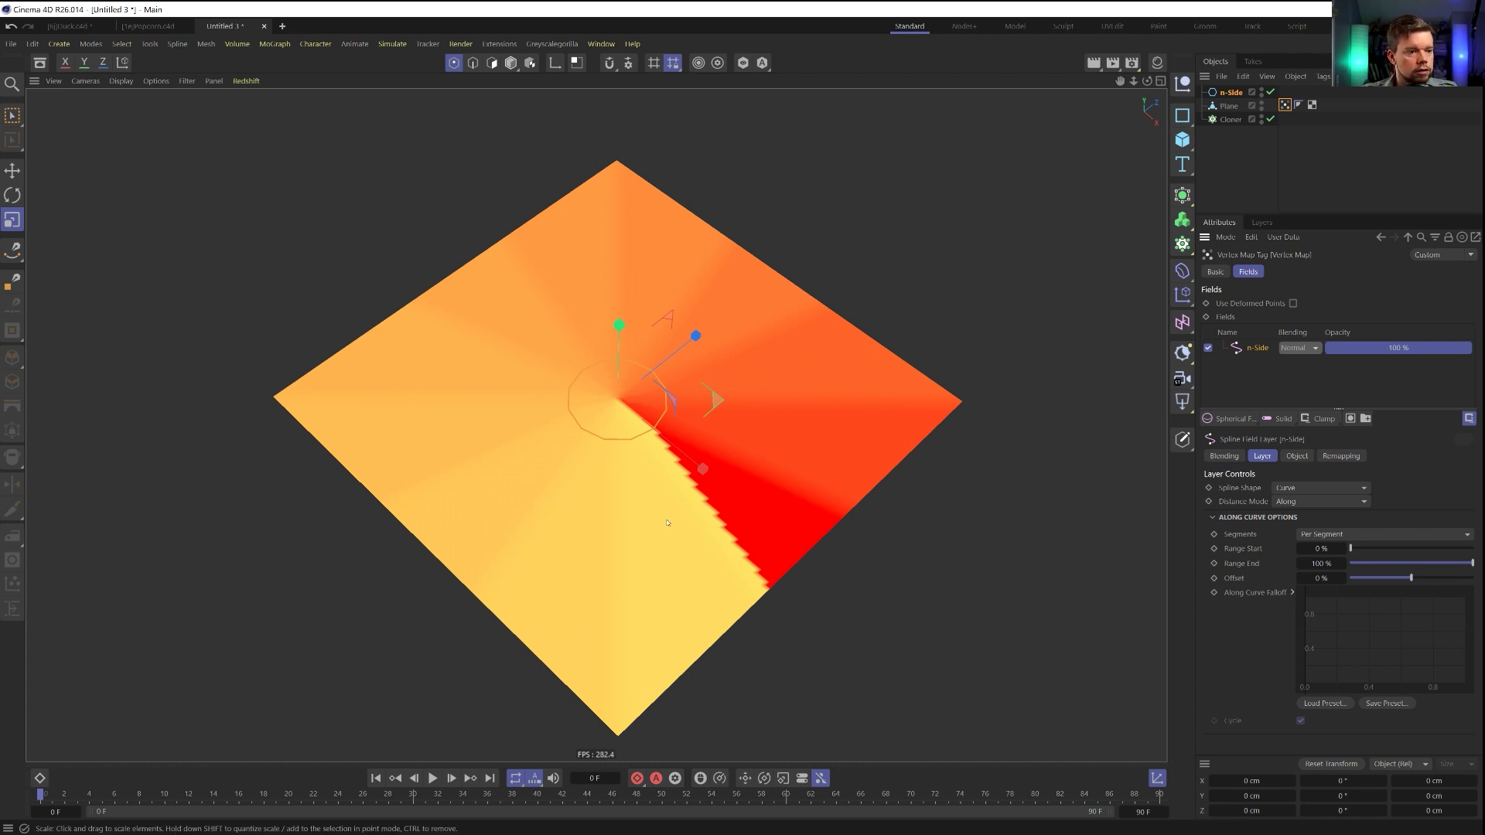
left_click(1306, 418)
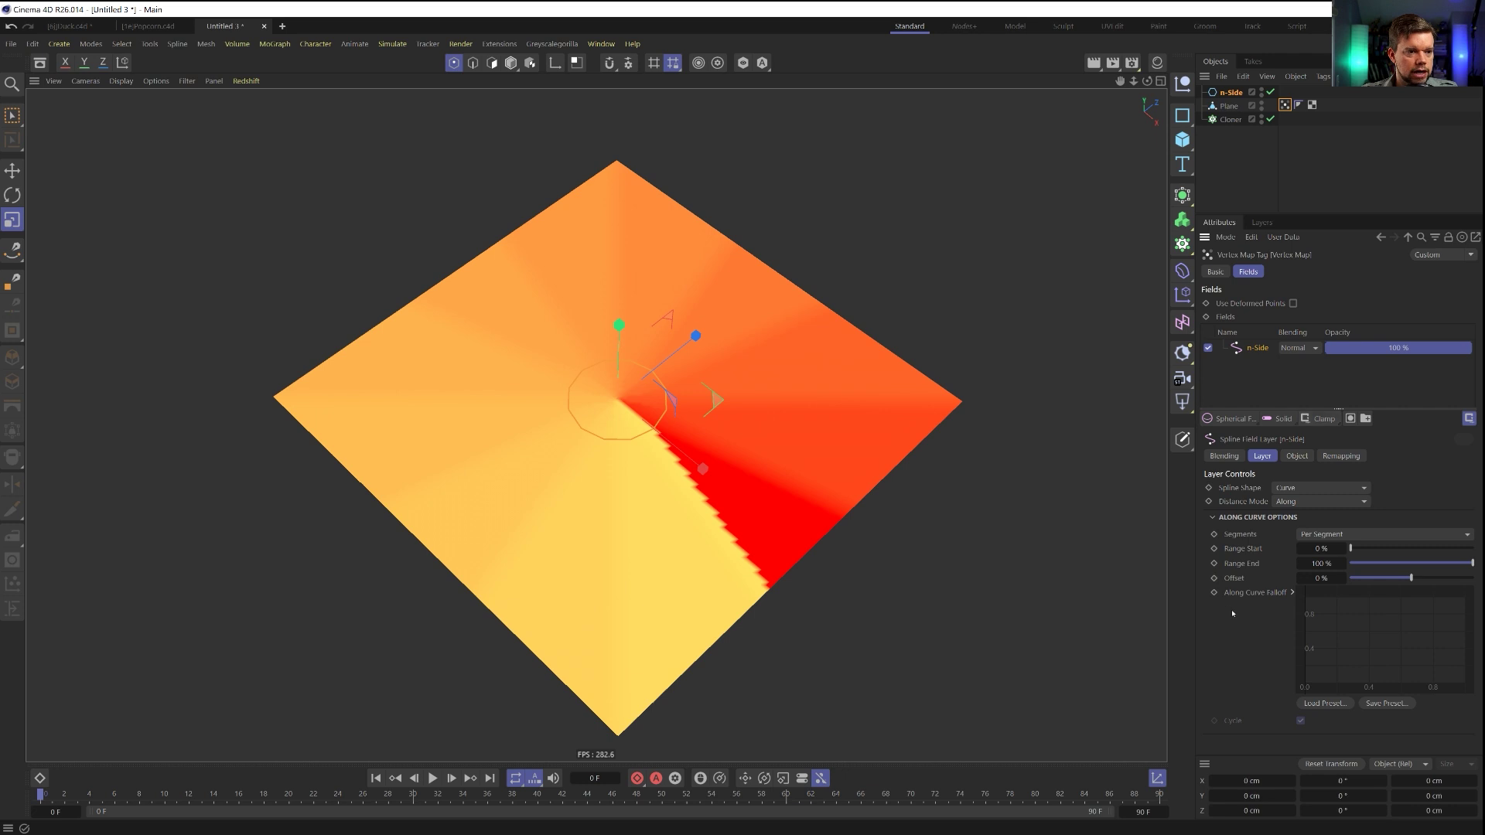
key("F8")
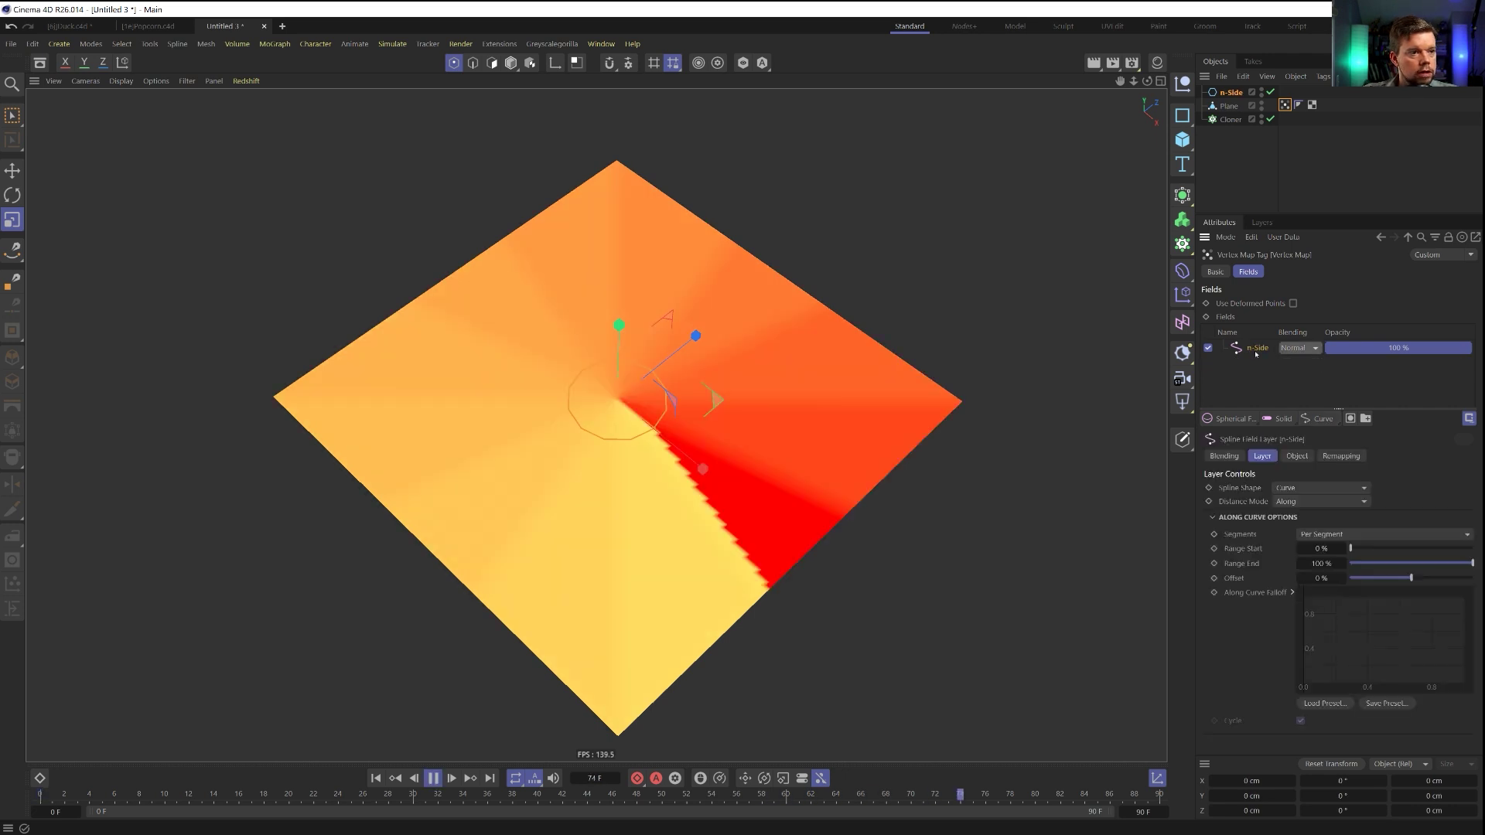
Set the n-Side layer's remapping contour mode to Curve with a spline animation speed of 30 F
left_click(1342, 457)
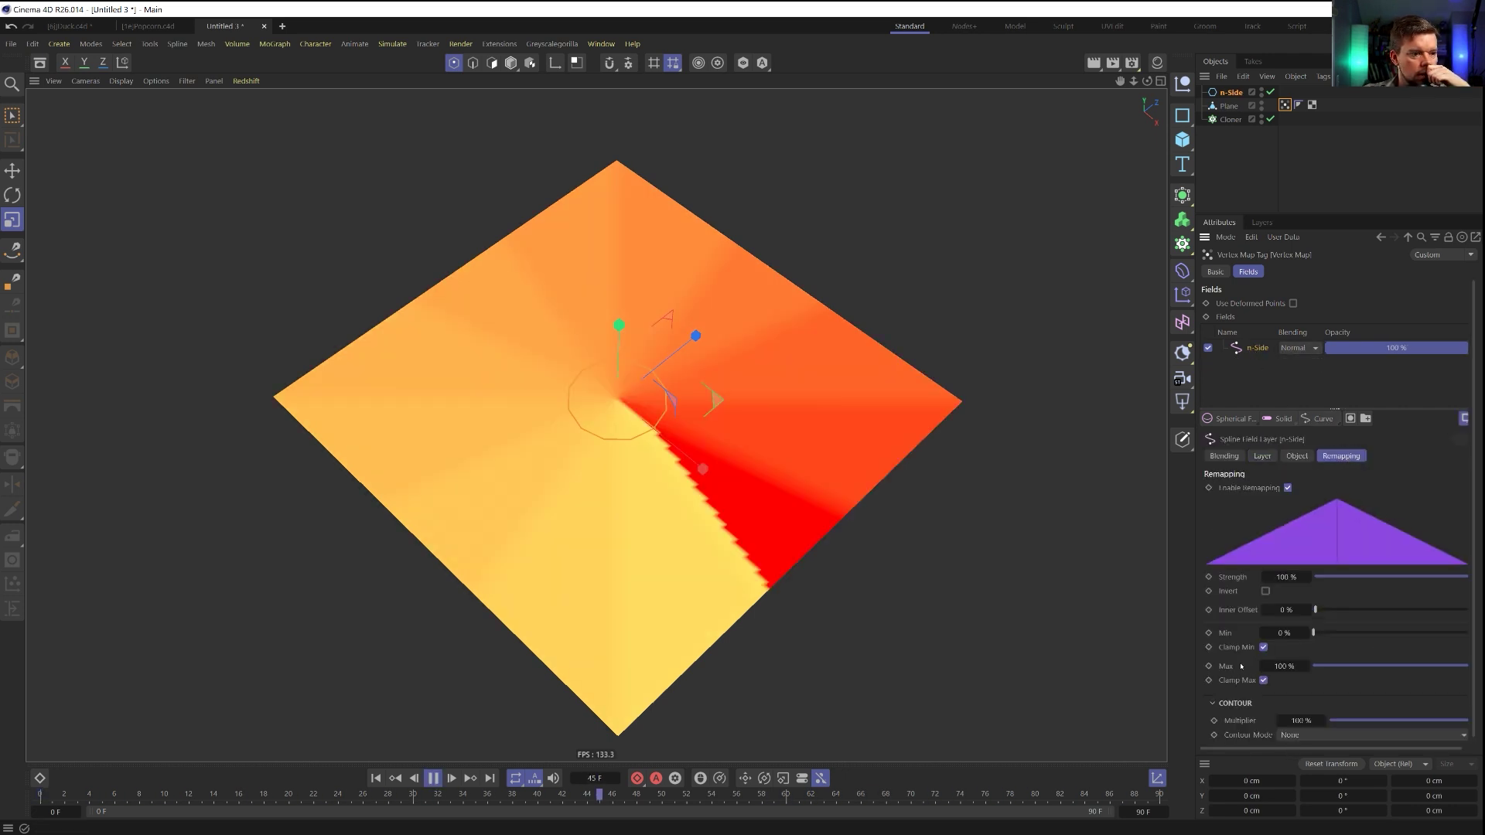
left_click(1292, 729)
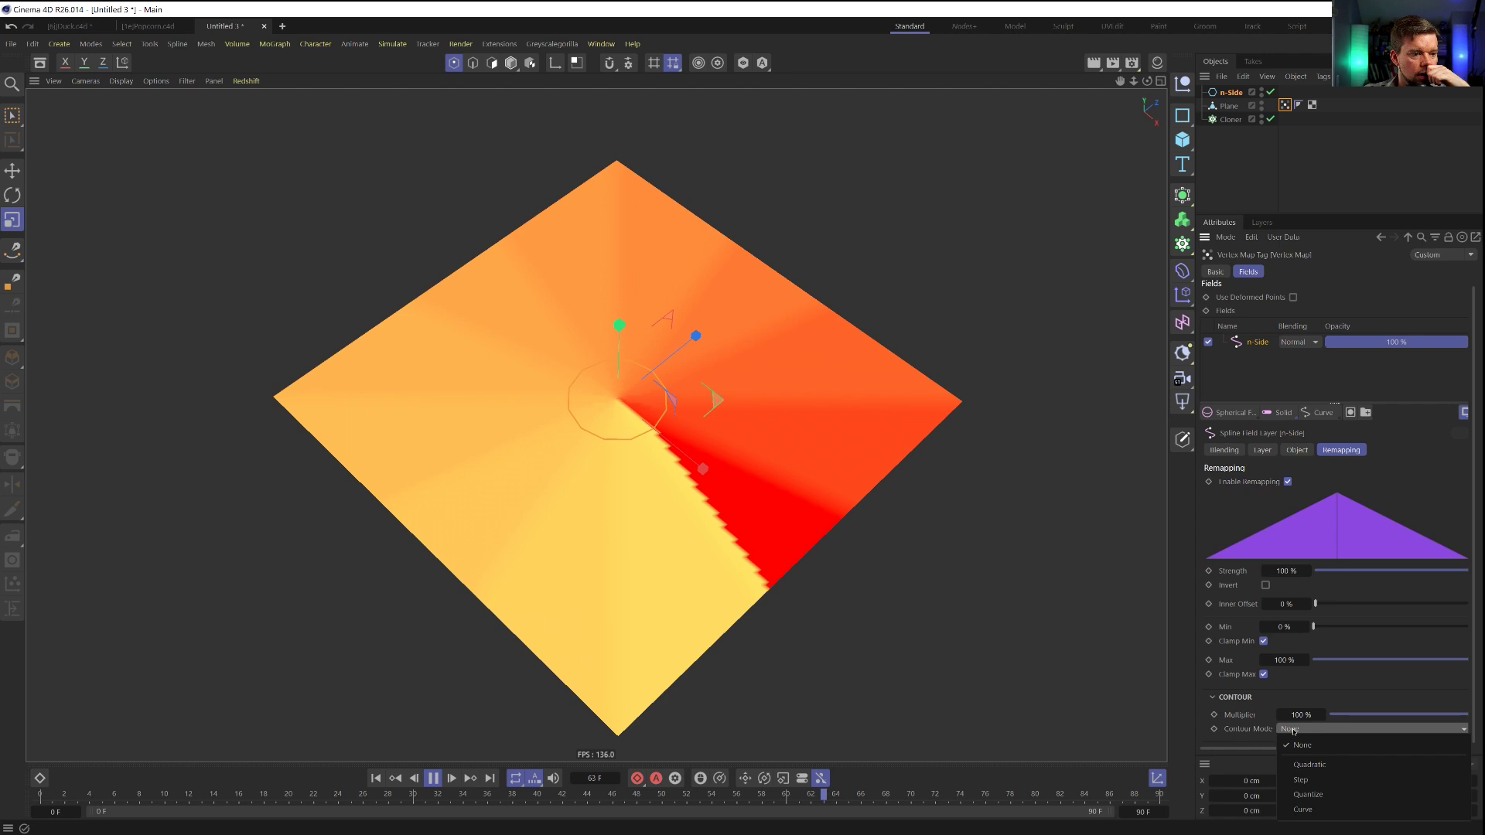
left_click(1303, 808)
scroll(1284, 735, "down", 3)
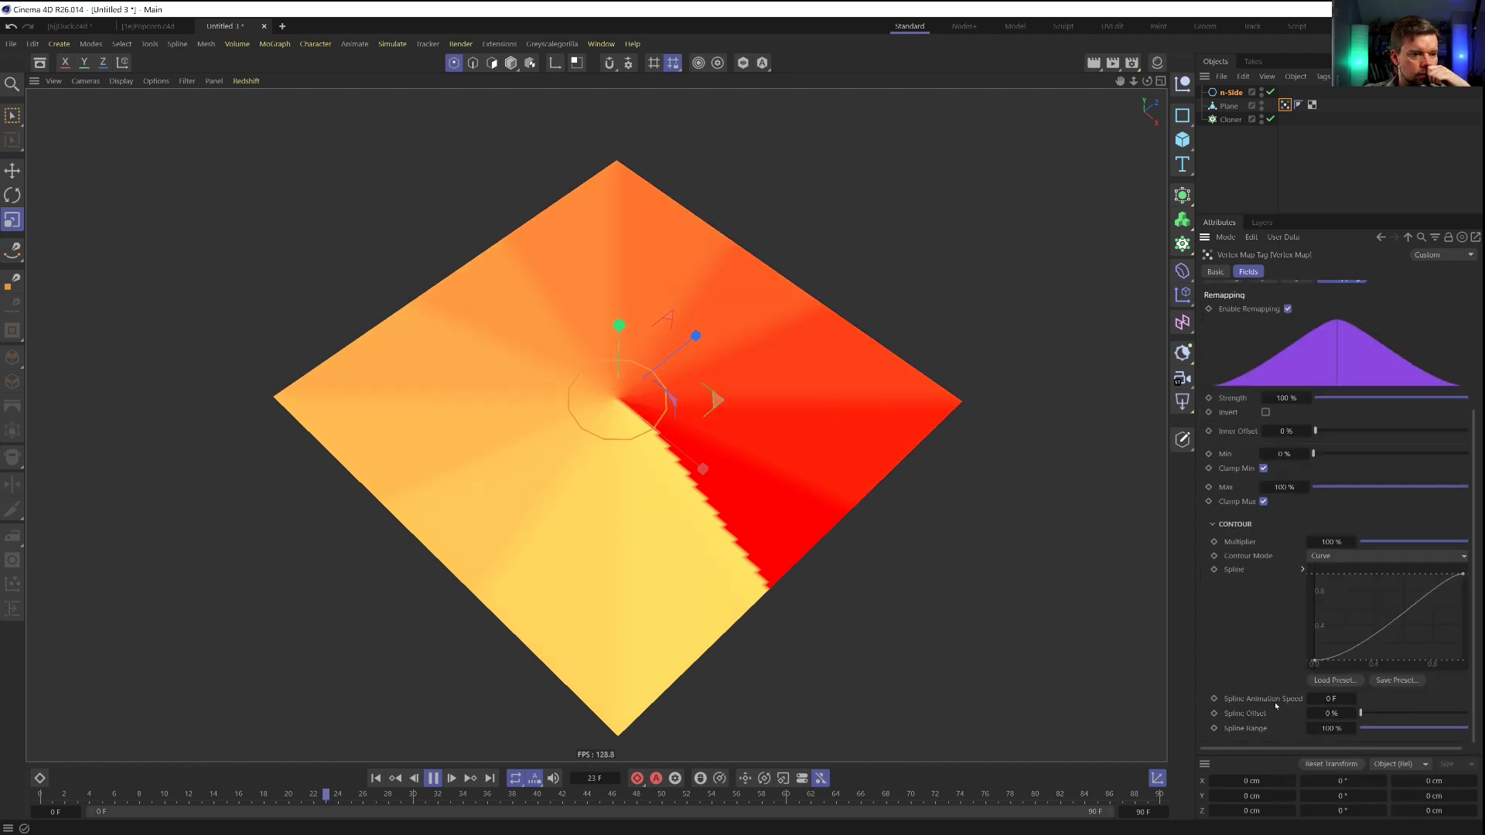
left_click_drag(1360, 713, 1292, 723)
double_click(1330, 700)
type("30")
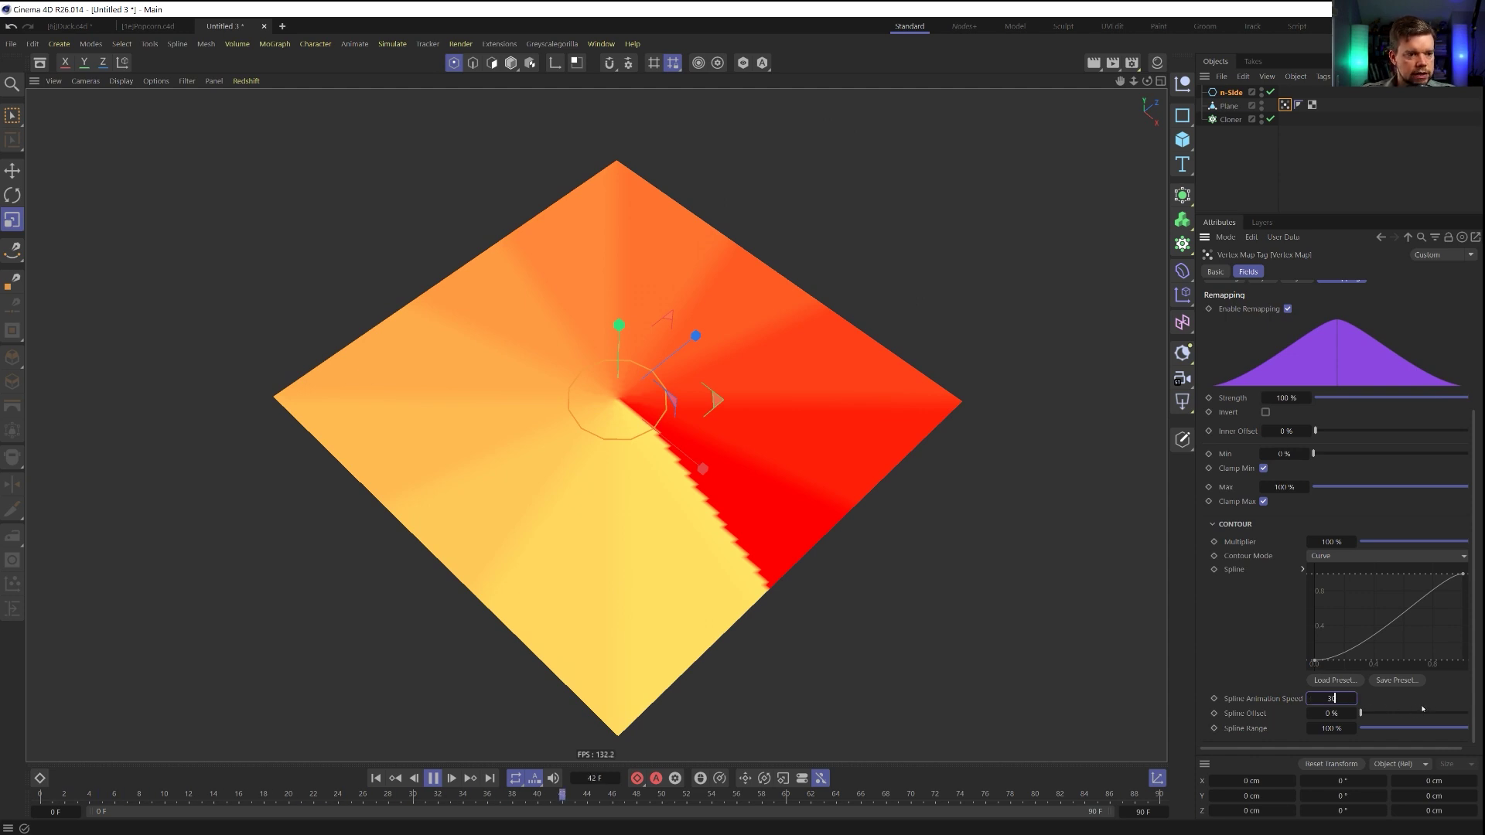
type("0")
key("Return")
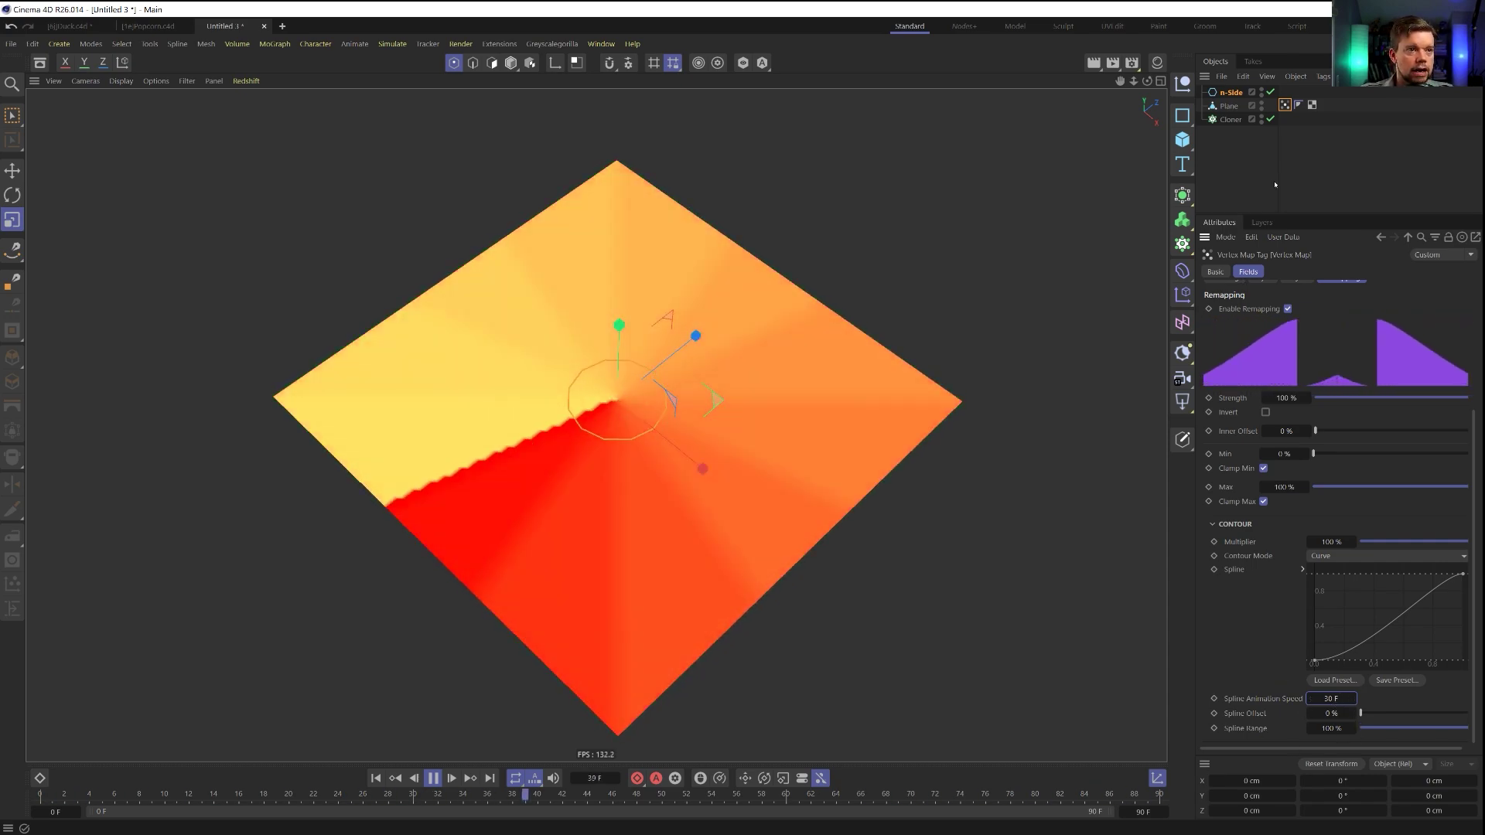
Set the spline animation speed of the n-Side layer's contour back to 0 F
left_click(1229, 106)
left_click(1285, 106)
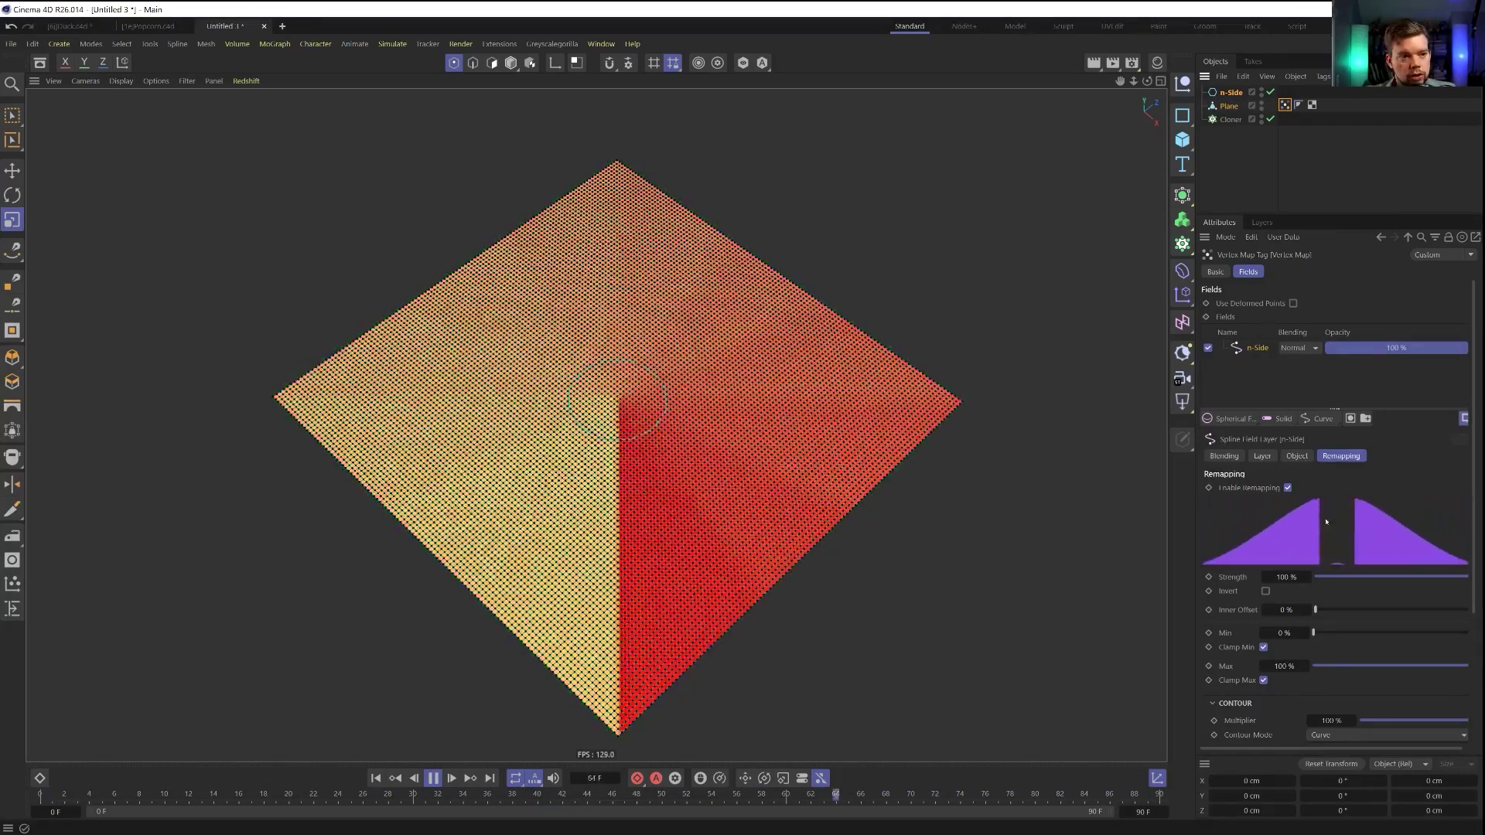
scroll(1315, 665, "down", 3)
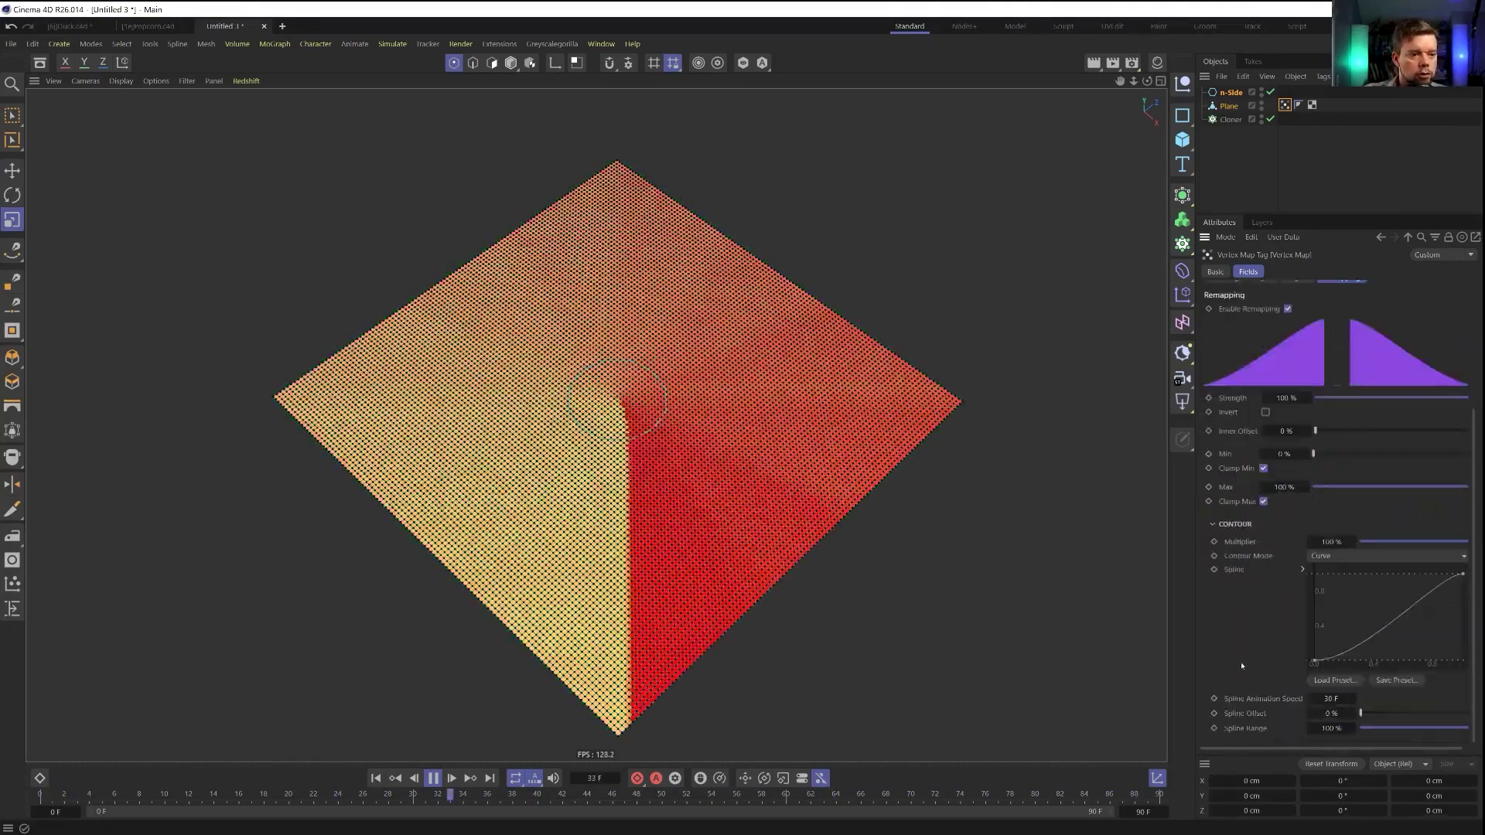
left_click(1330, 698)
type("0")
key("Return")
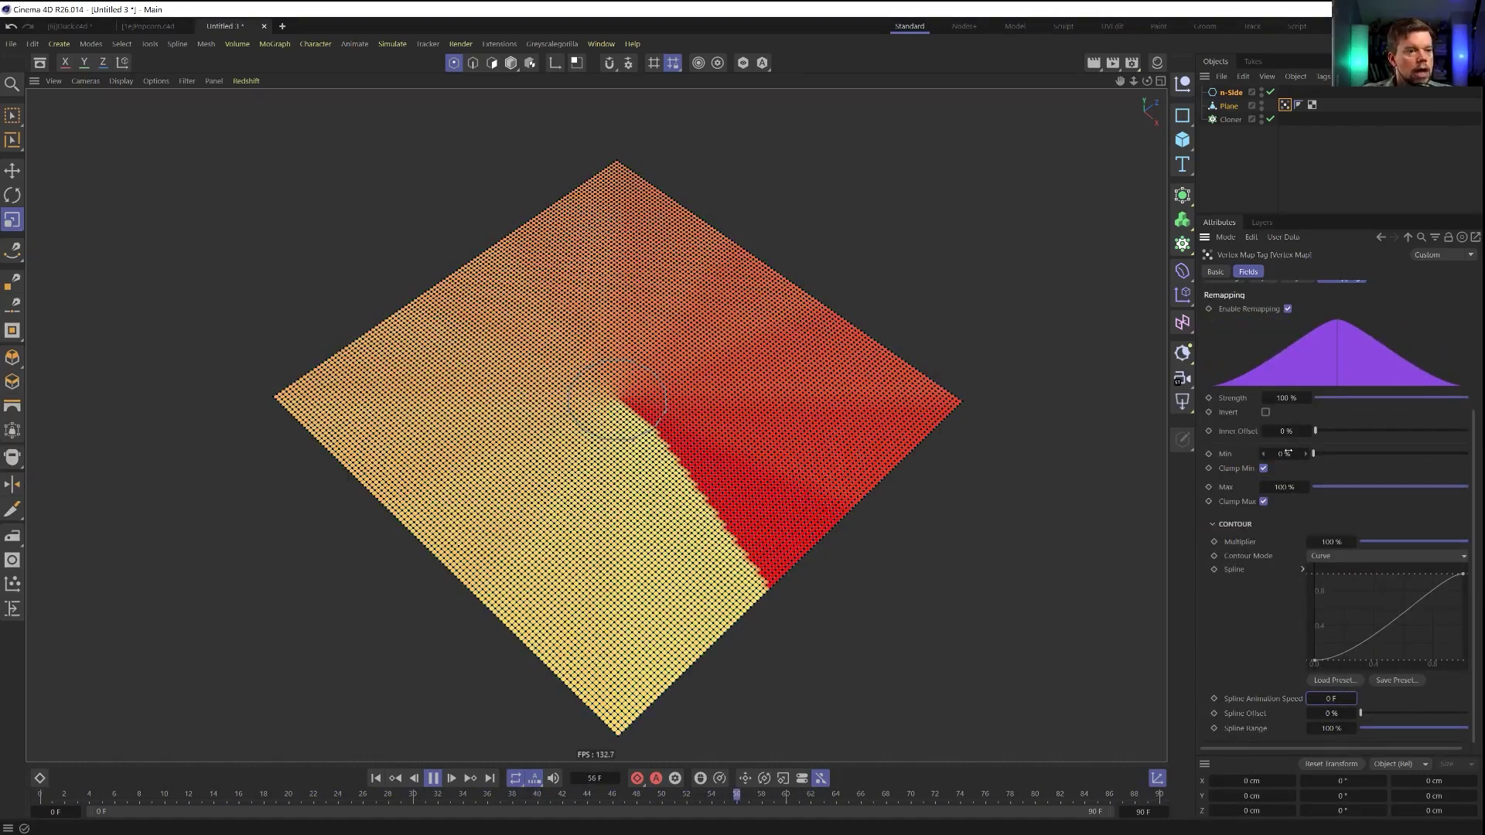
Keep the n-Side layer's spline shape as Curve and set its distance mode to Radius
scroll(1250, 360, "up", 3)
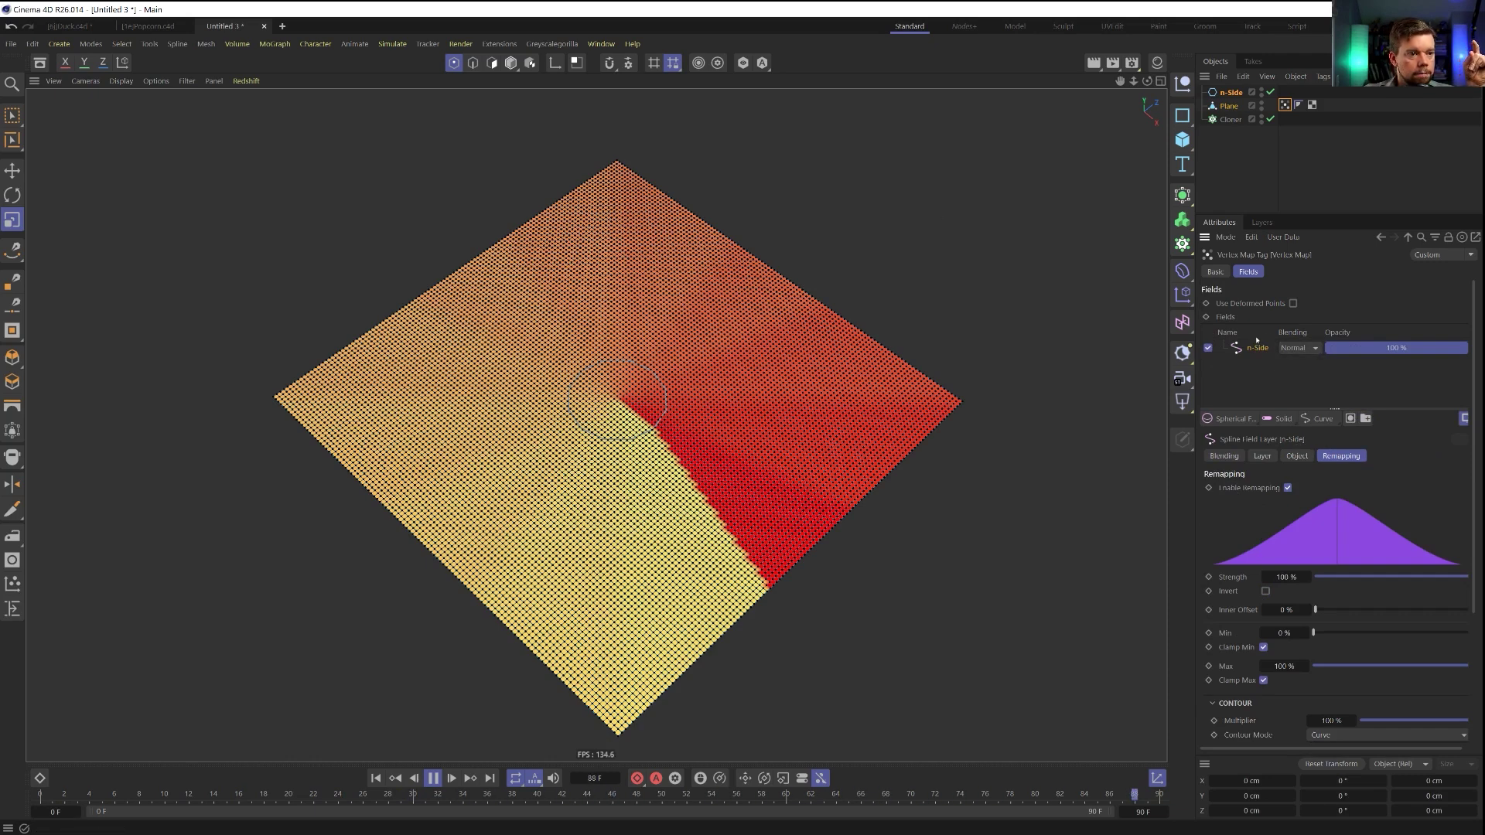
left_click(1261, 455)
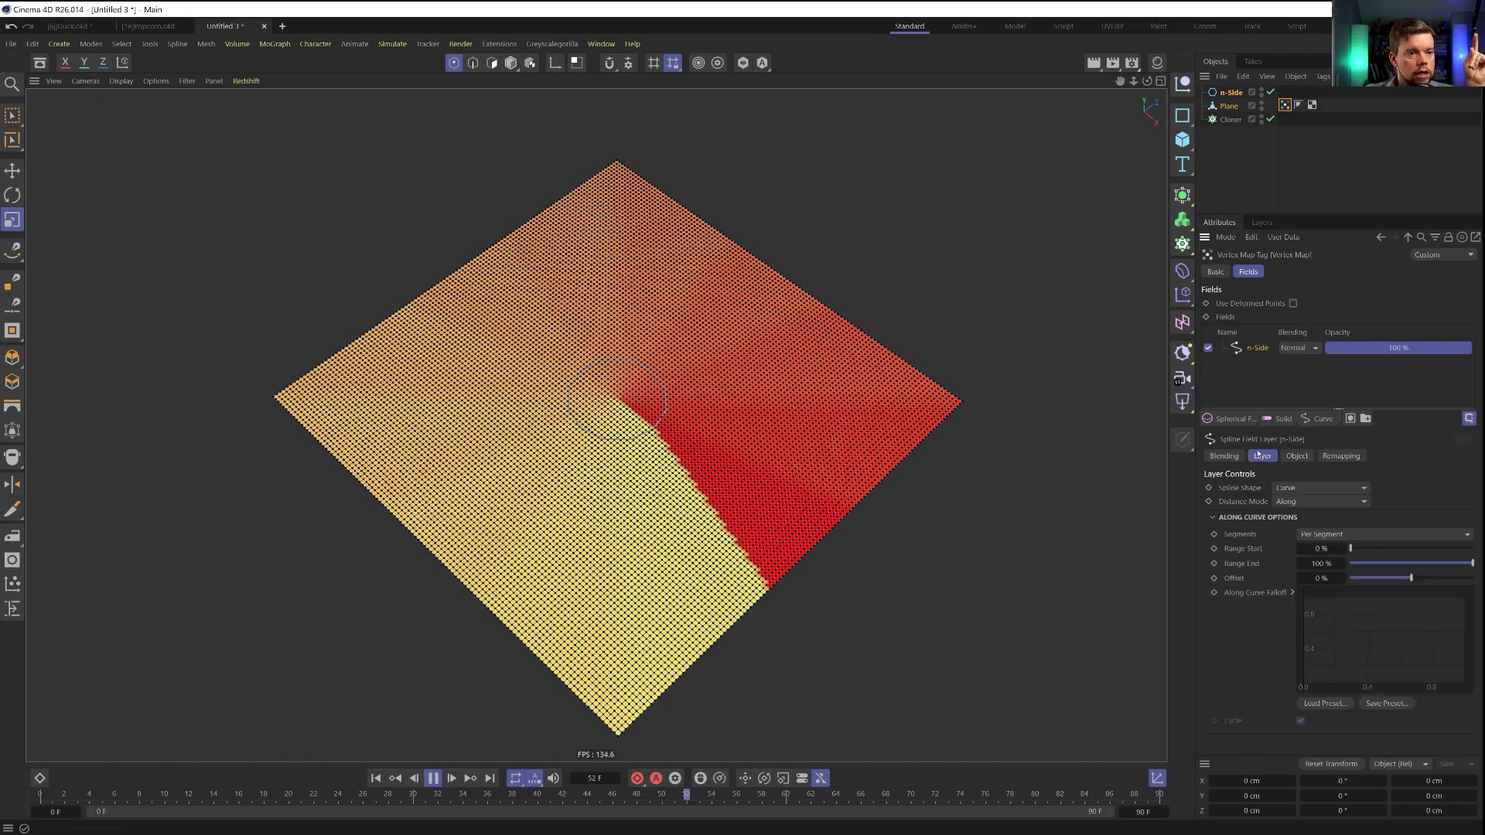
left_click(1294, 489)
left_click(1298, 504)
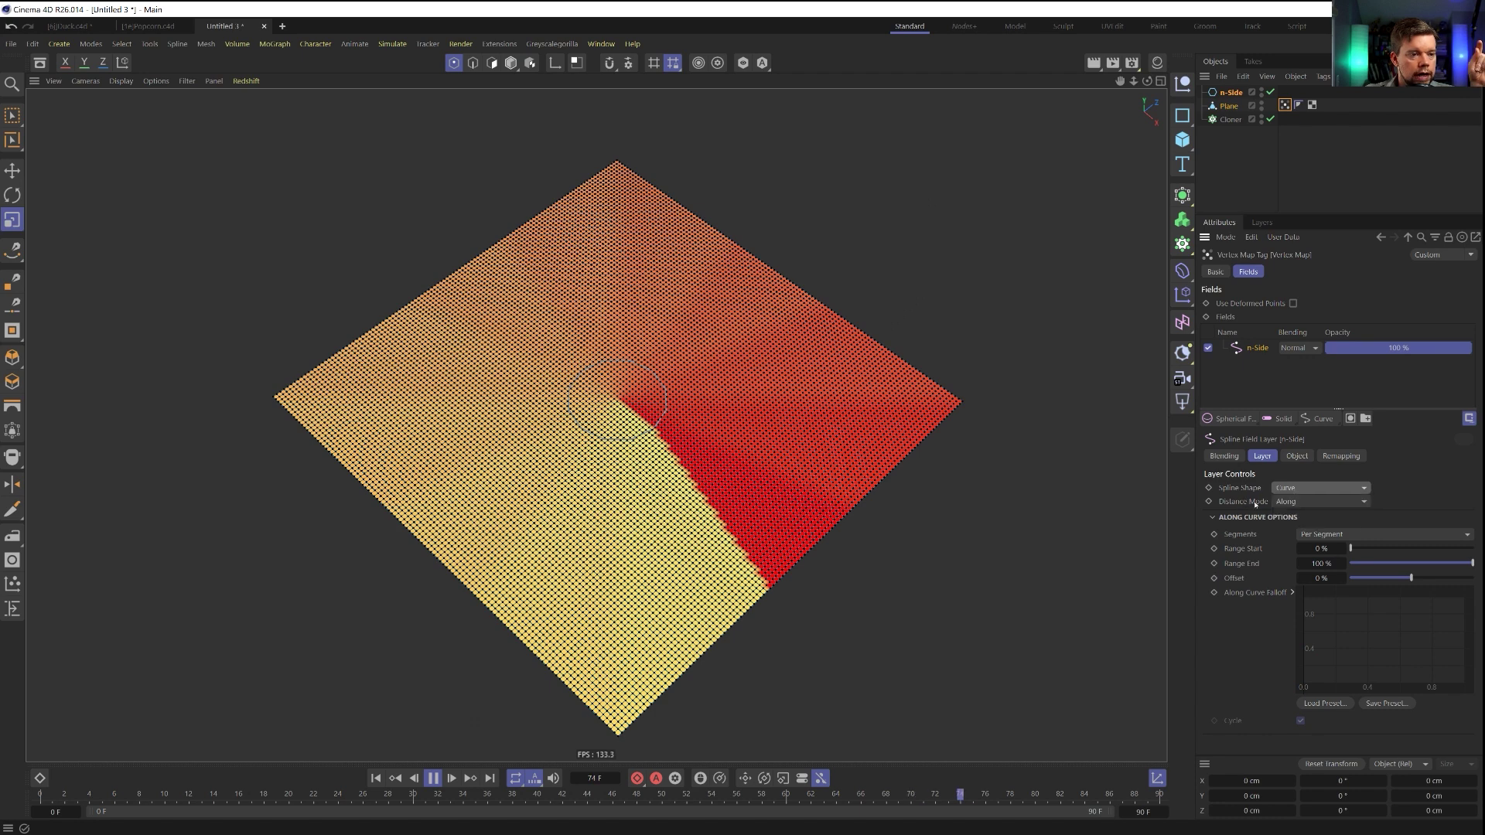
left_click(1307, 501)
left_click(1299, 533)
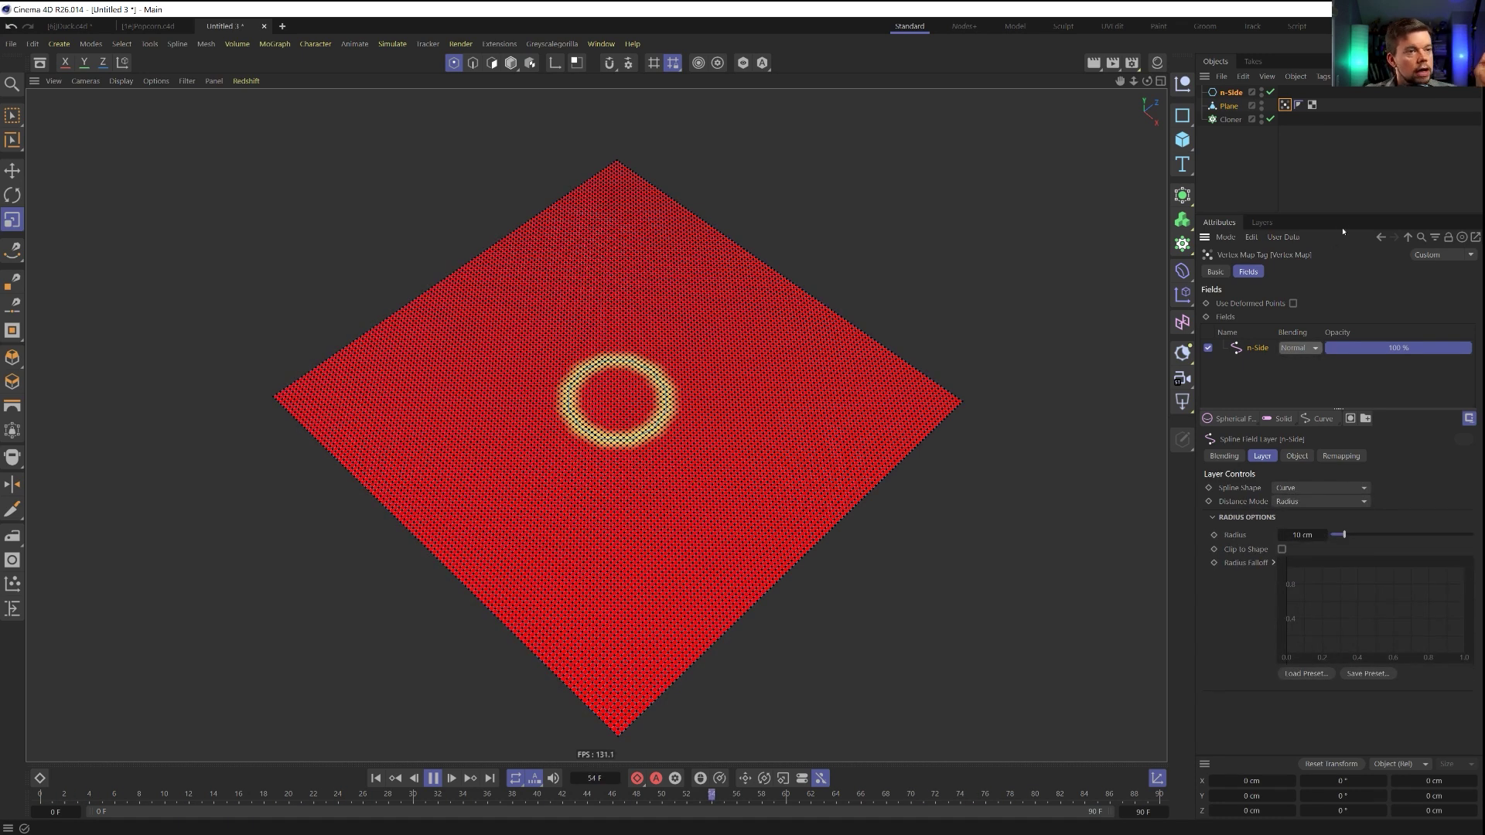
Nest the n-Side spline under the Cloner and replace the vertex map's n-Side layer with the Cloner as a spline layer
left_click(1230, 92)
left_click_drag(1230, 123, 1231, 121)
left_click(1230, 106)
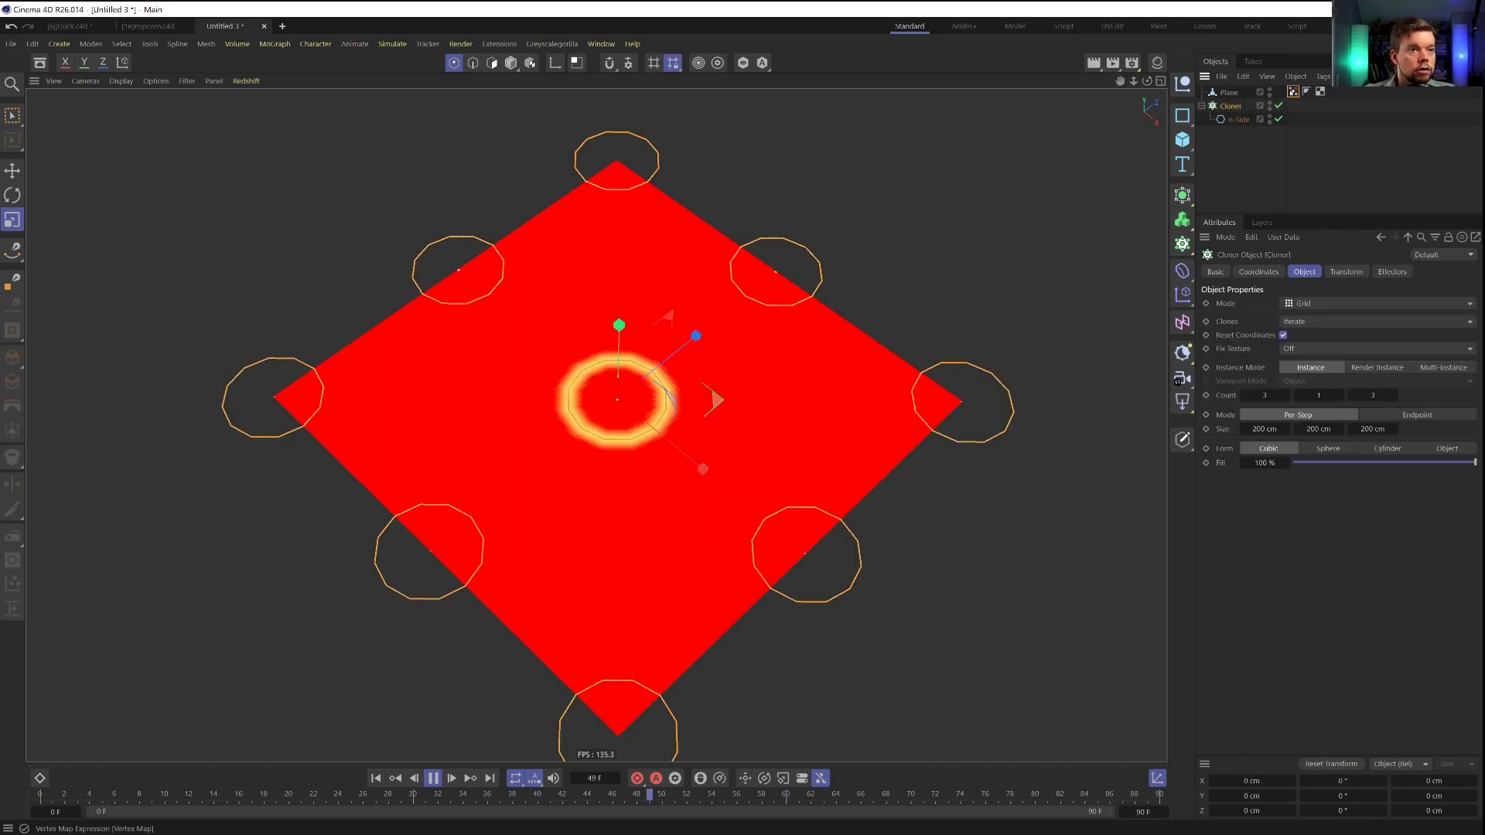
left_click(1292, 91)
left_click_drag(1274, 381, 1272, 379)
left_click(1271, 372)
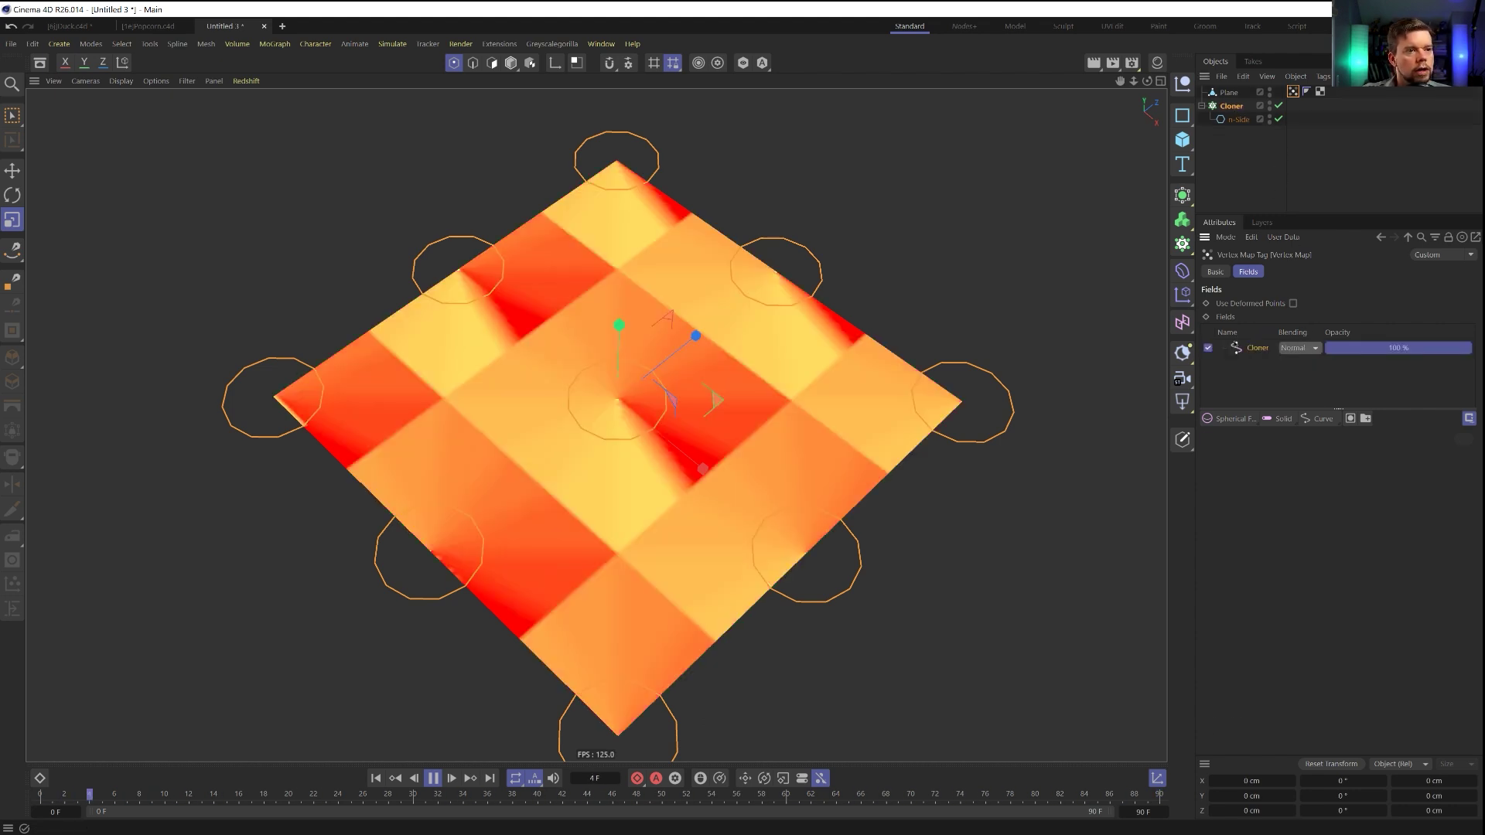
Set the Cloner layer's distance mode to Radius, then its spline shape to Mask with mask projection Along Y
left_click(1297, 503)
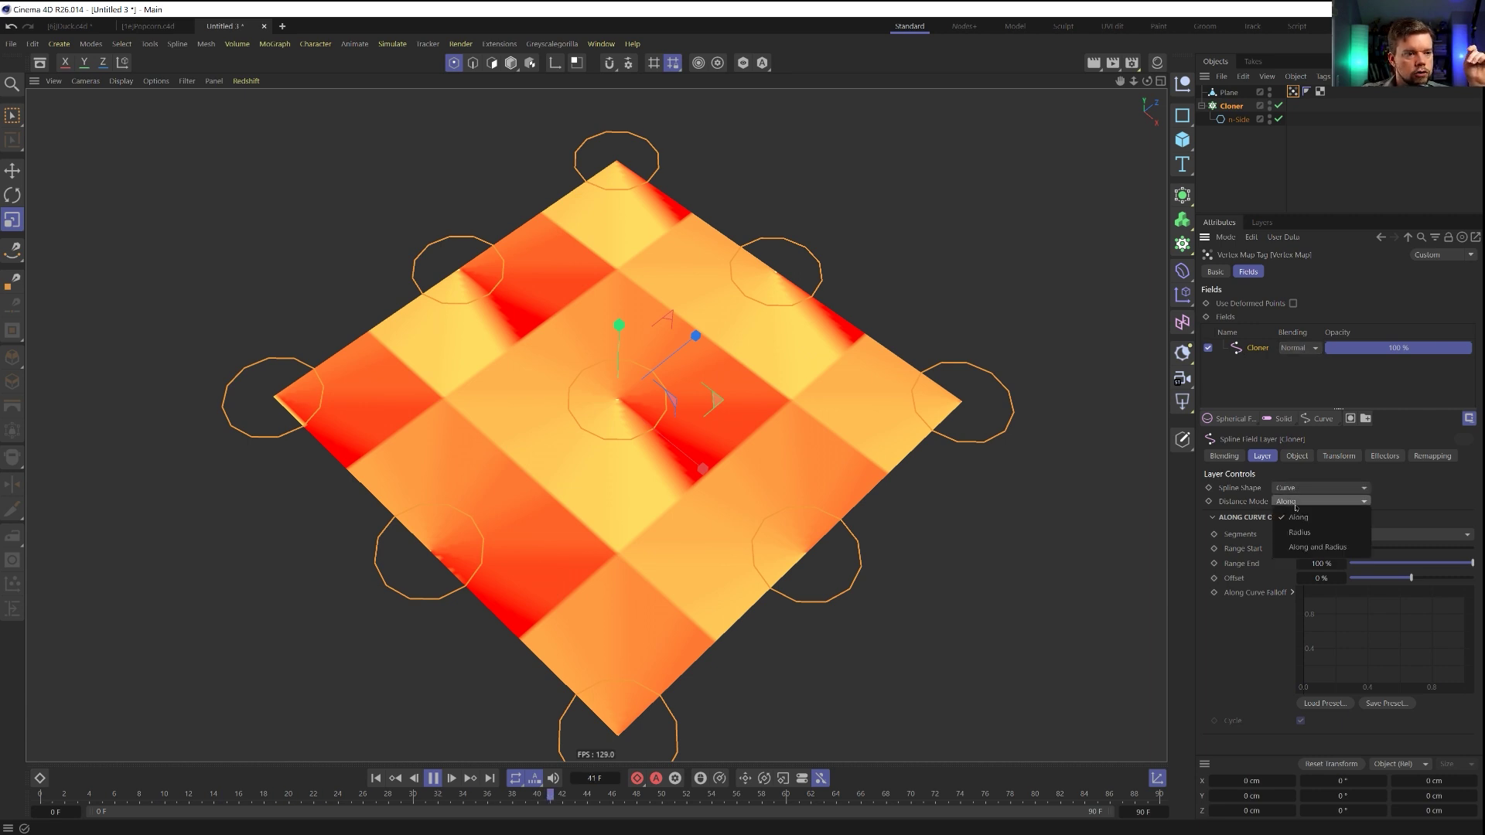
left_click(1300, 533)
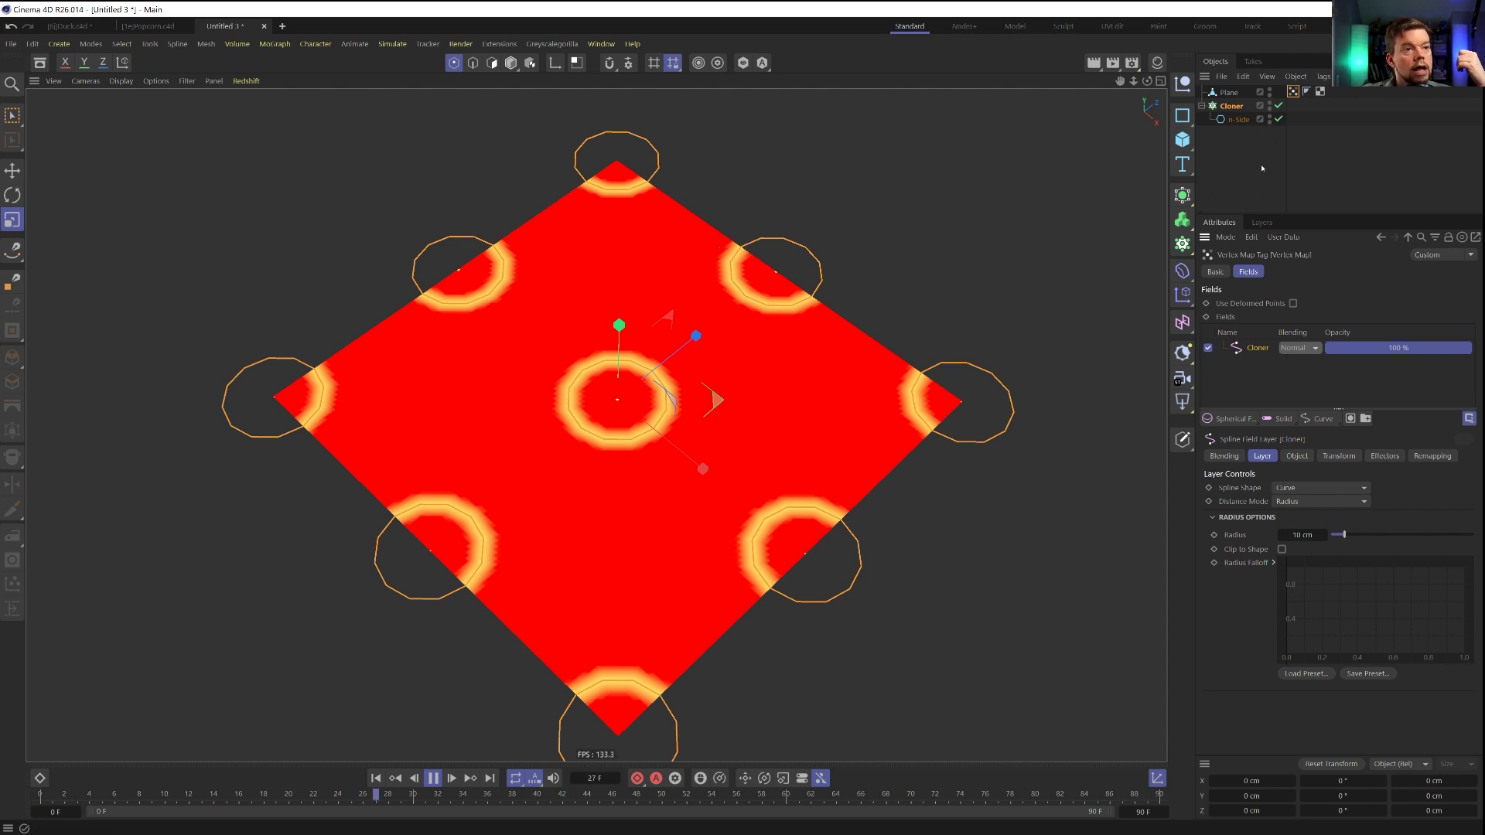
left_click(1297, 489)
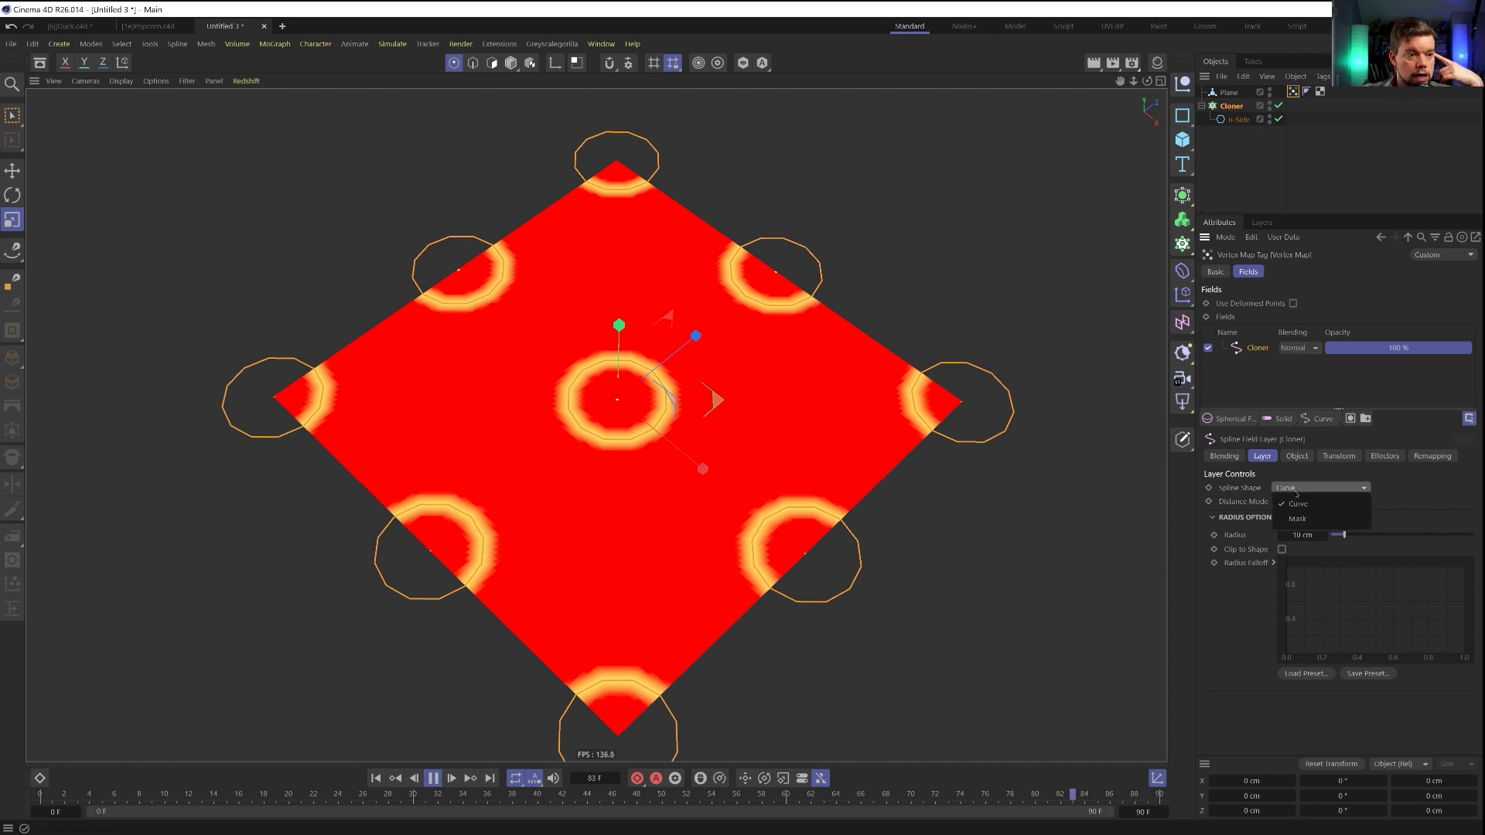
left_click(1305, 519)
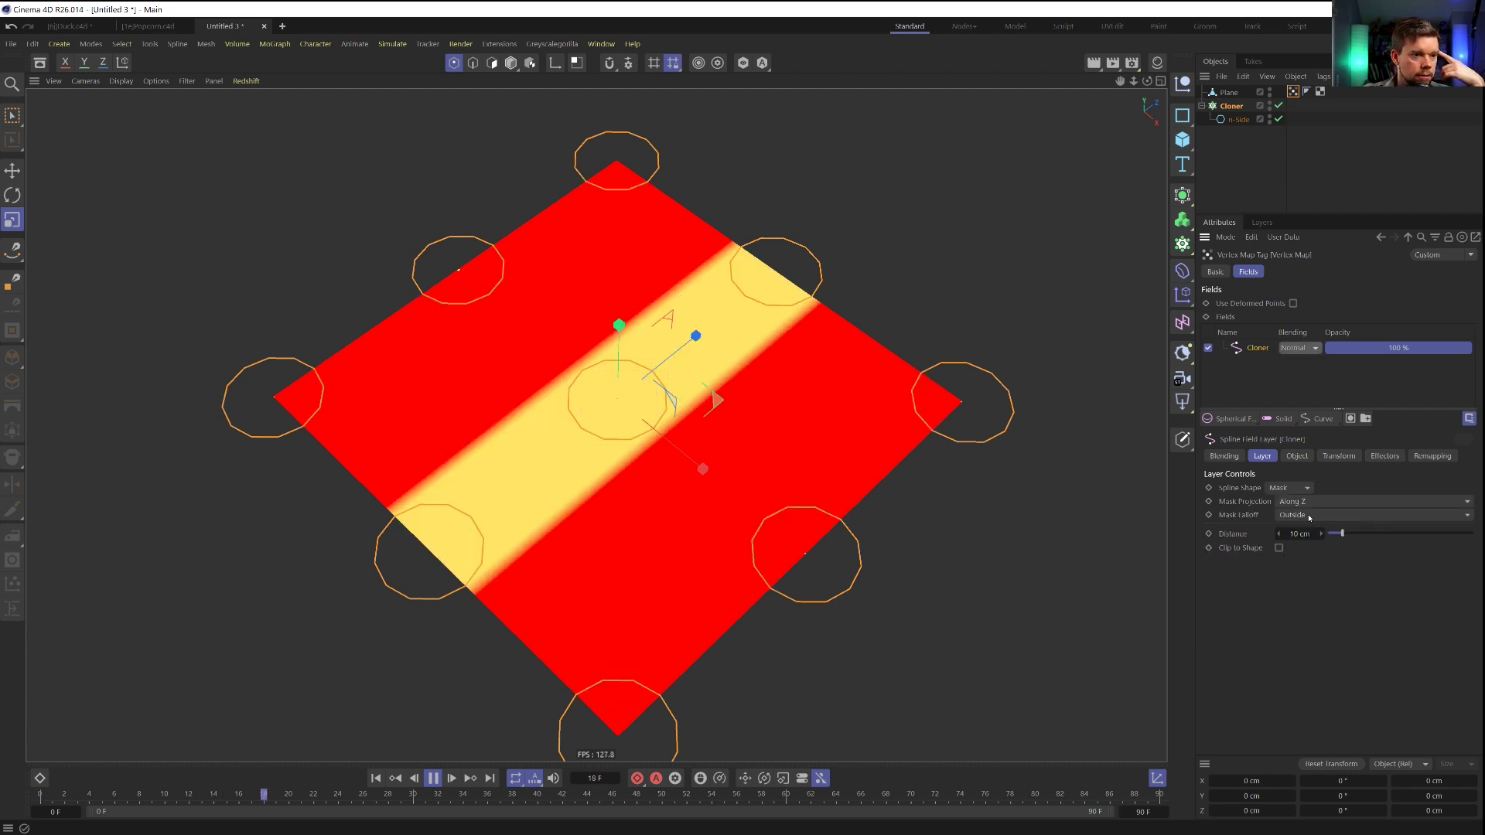
left_click(1307, 502)
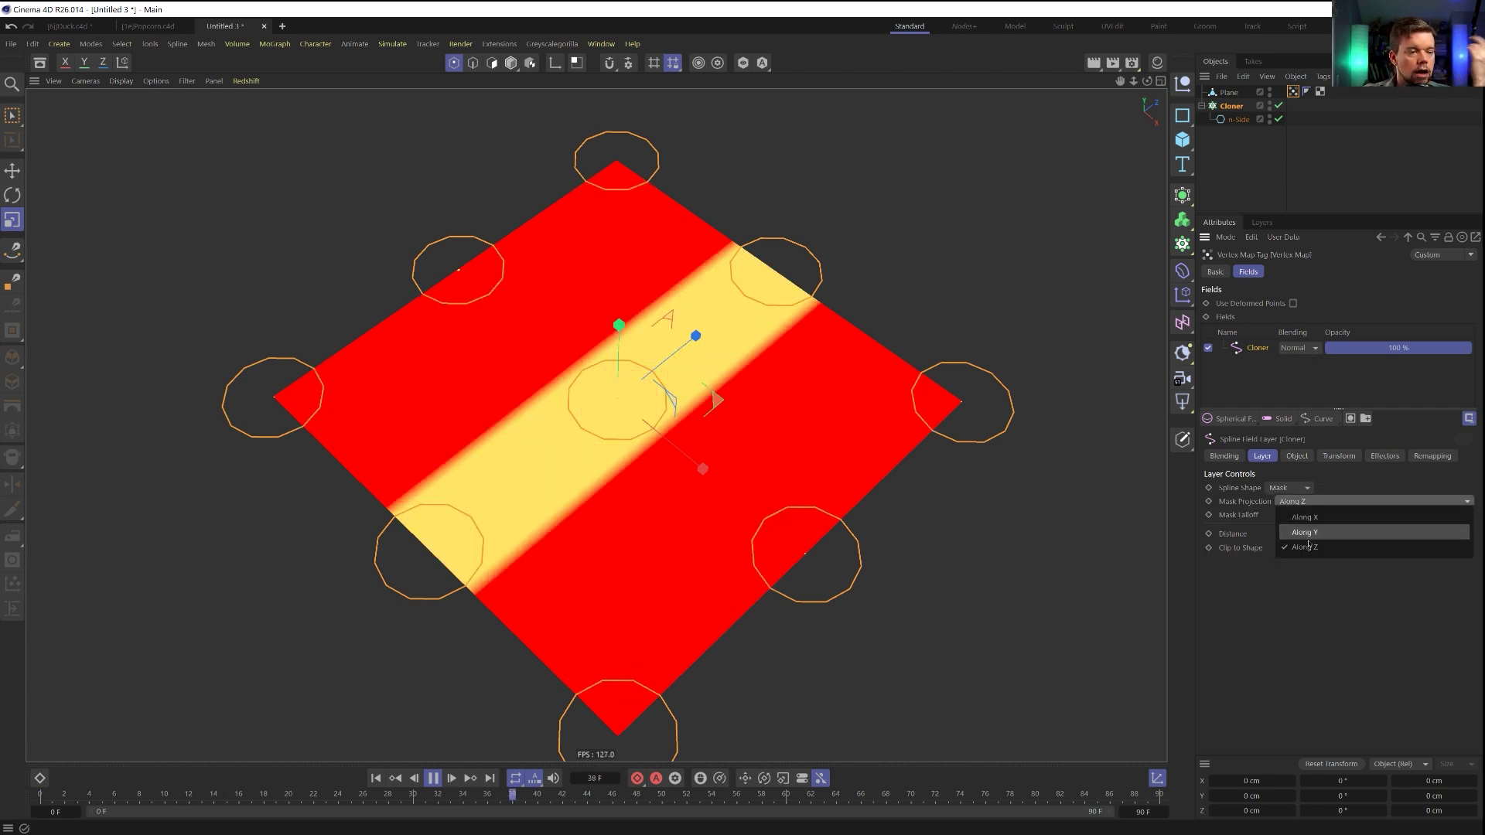
left_click(1305, 534)
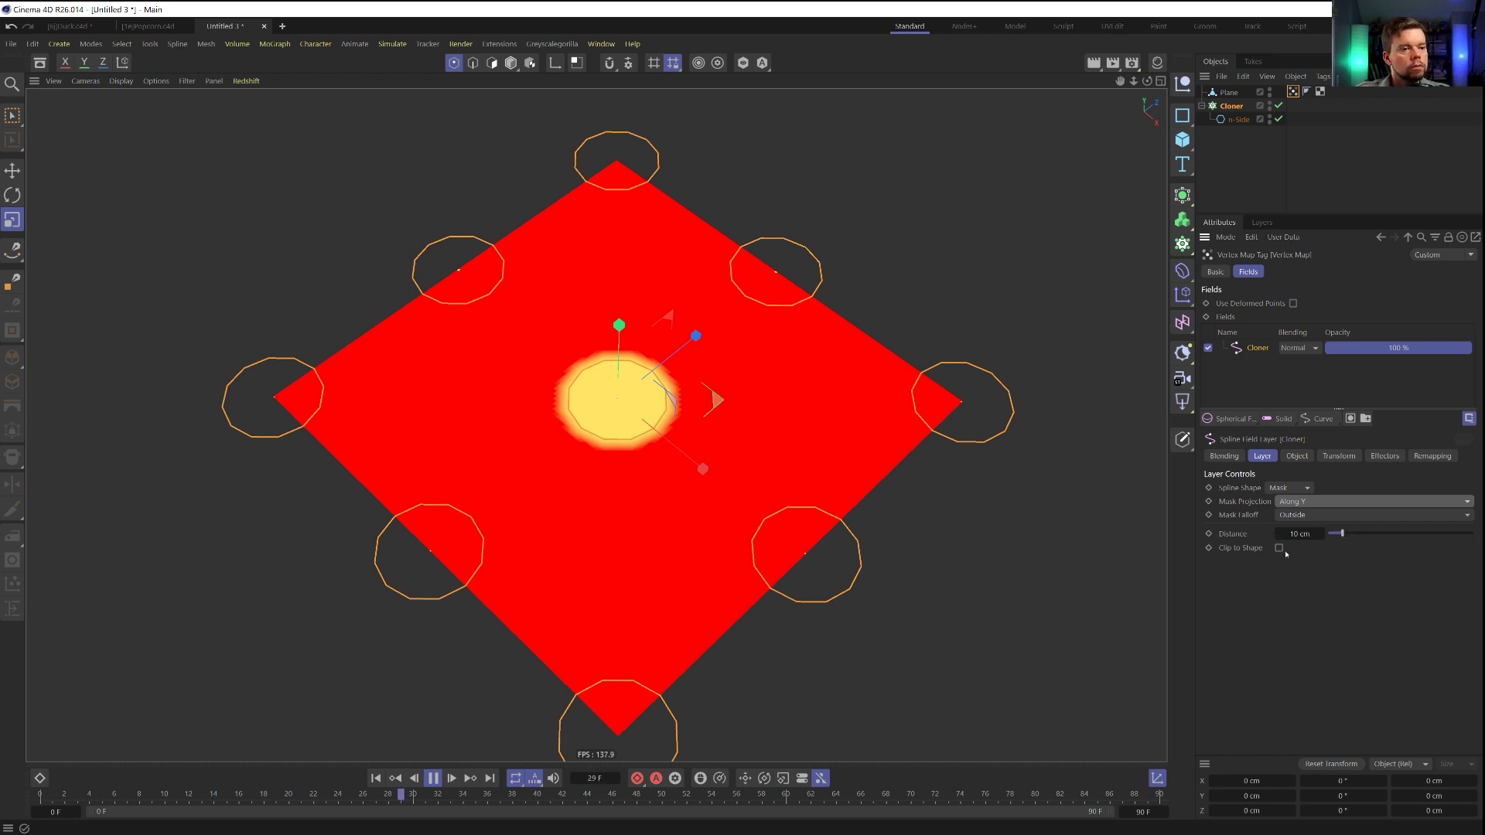
Try a mask distance of 59 cm and a scaled-down Cloner, undoing each change
left_click_drag(1342, 533, 1418, 559)
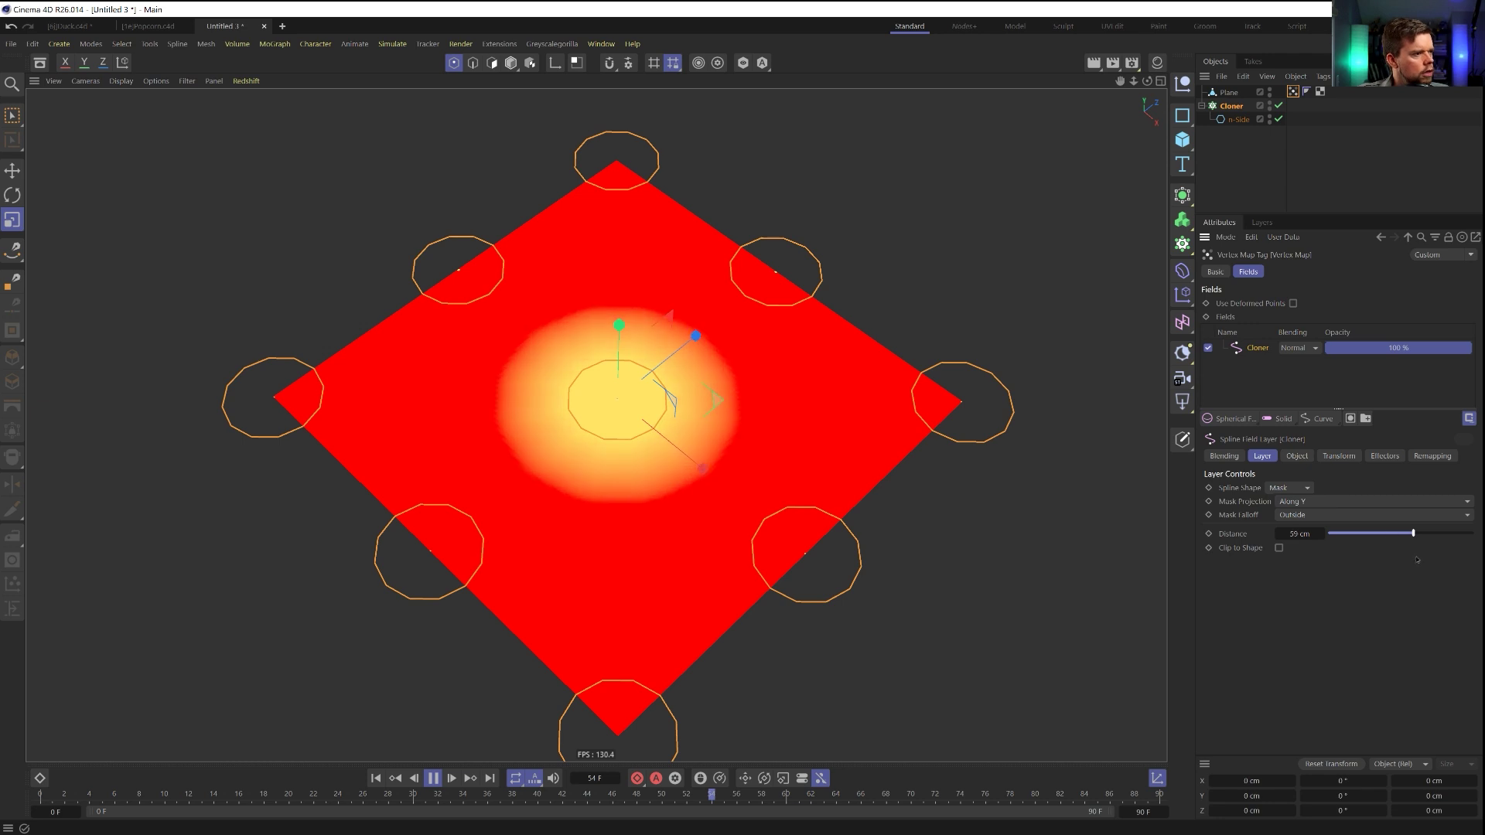
key("ctrl+z")
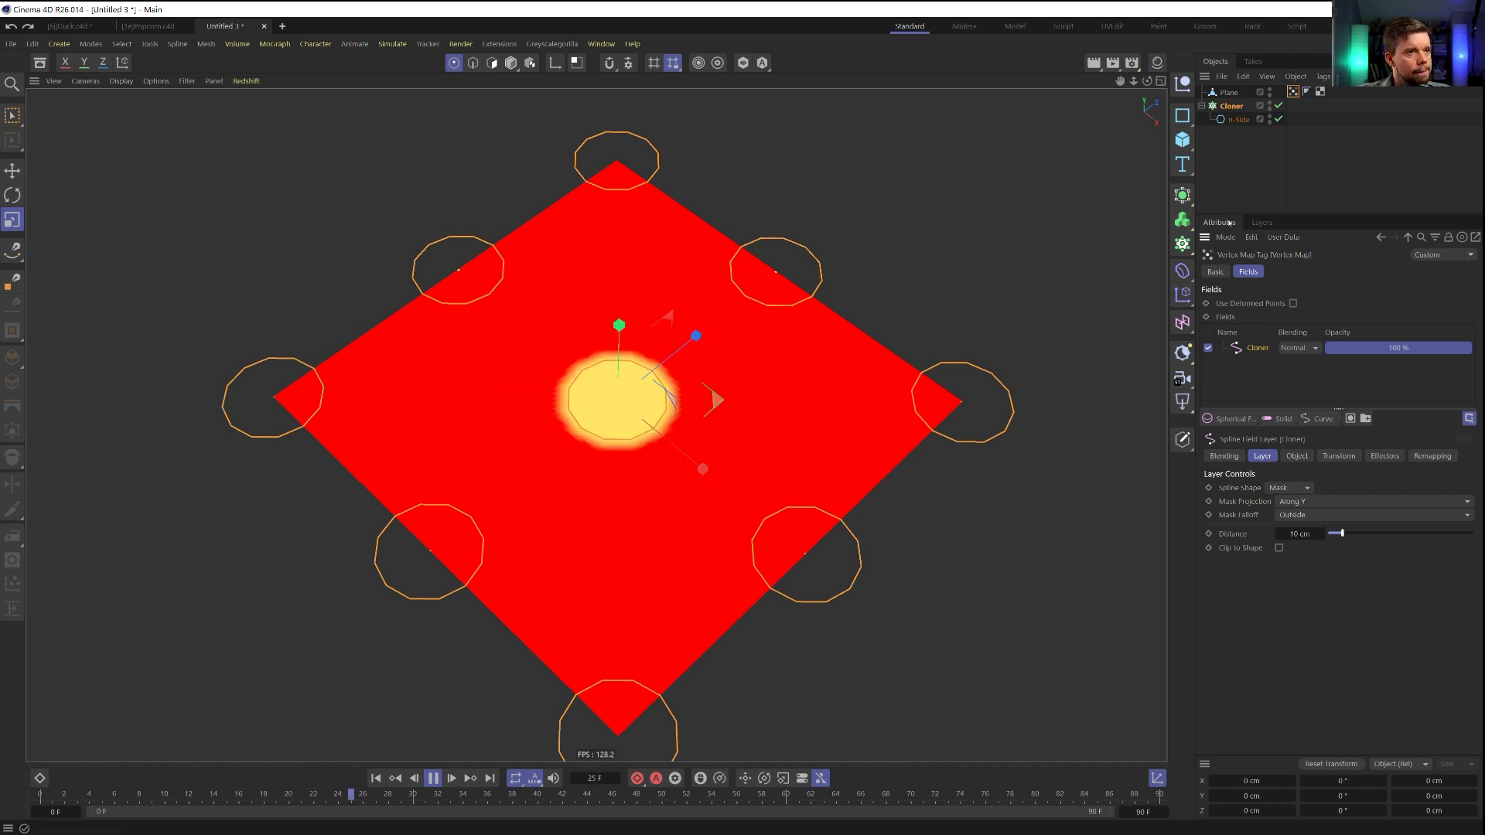
key("t")
left_click_drag(1006, 333, 867, 327)
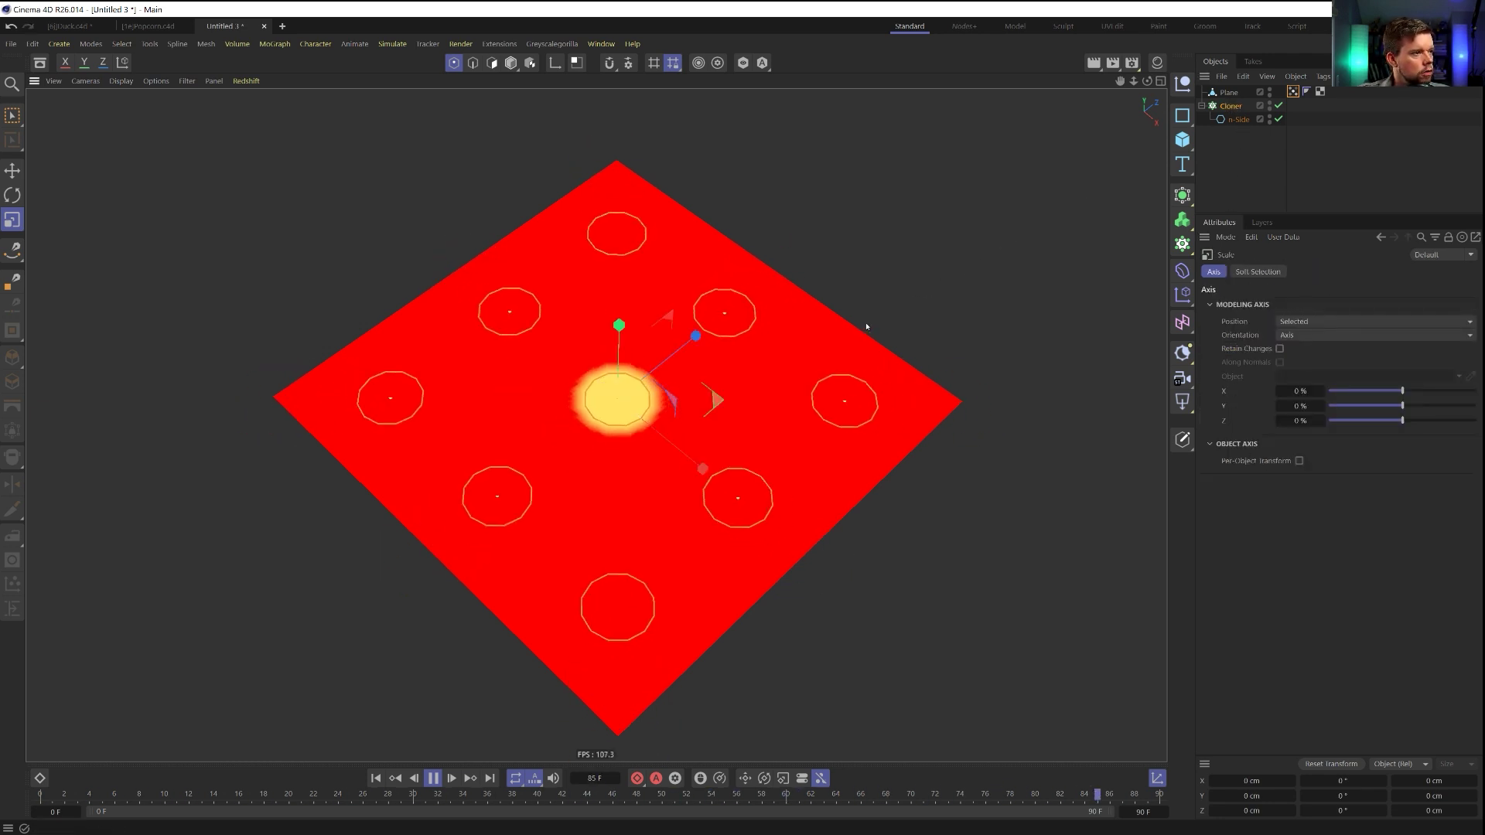
key("ctrl+z")
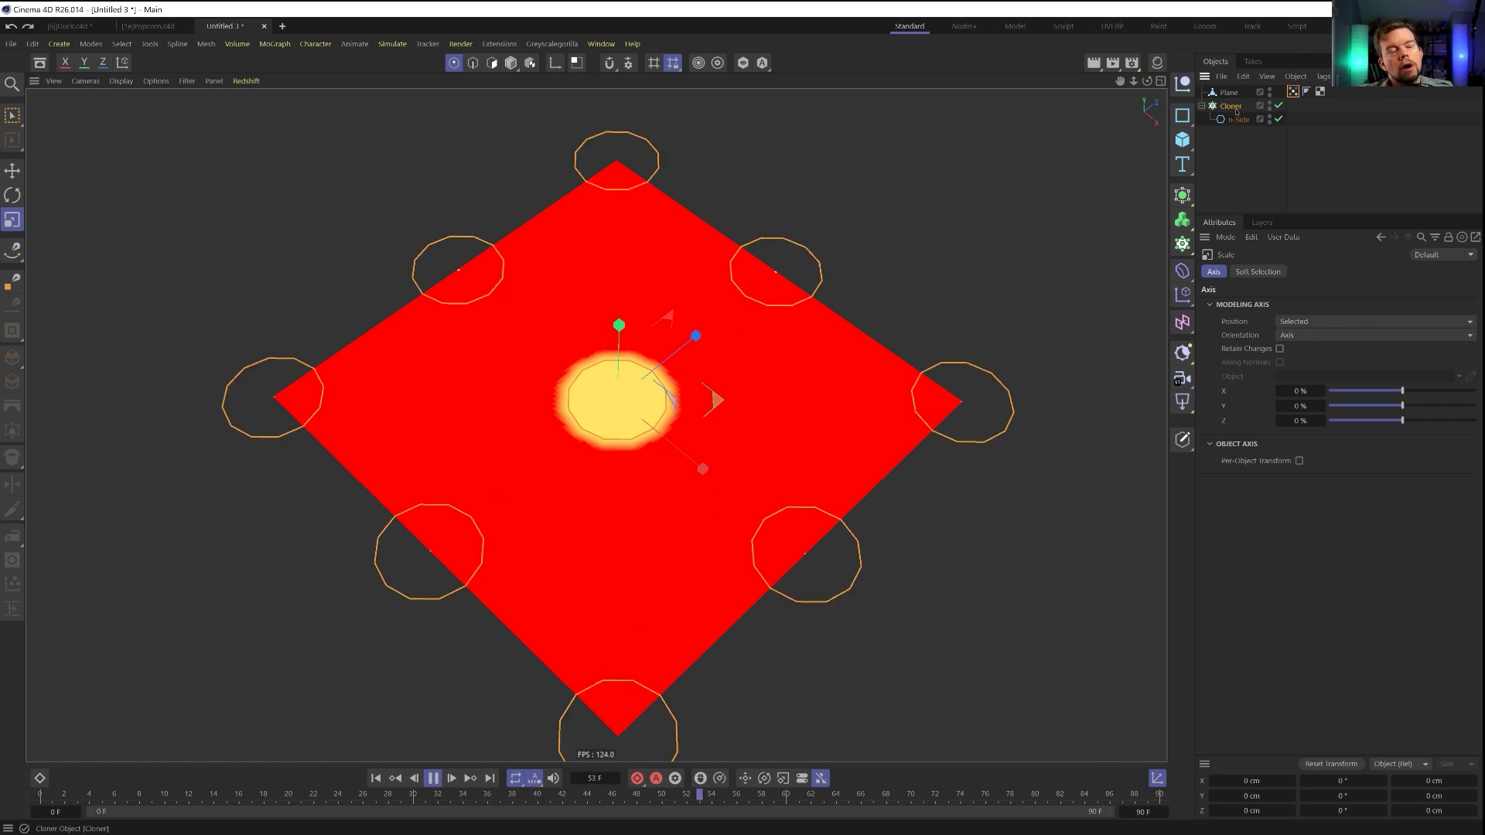
Put the Cloner under a Connect object and use the Connect instead of the Cloner in the vertex map's spline layer
left_click(1231, 107)
left_click_drag(1182, 197, 1247, 329)
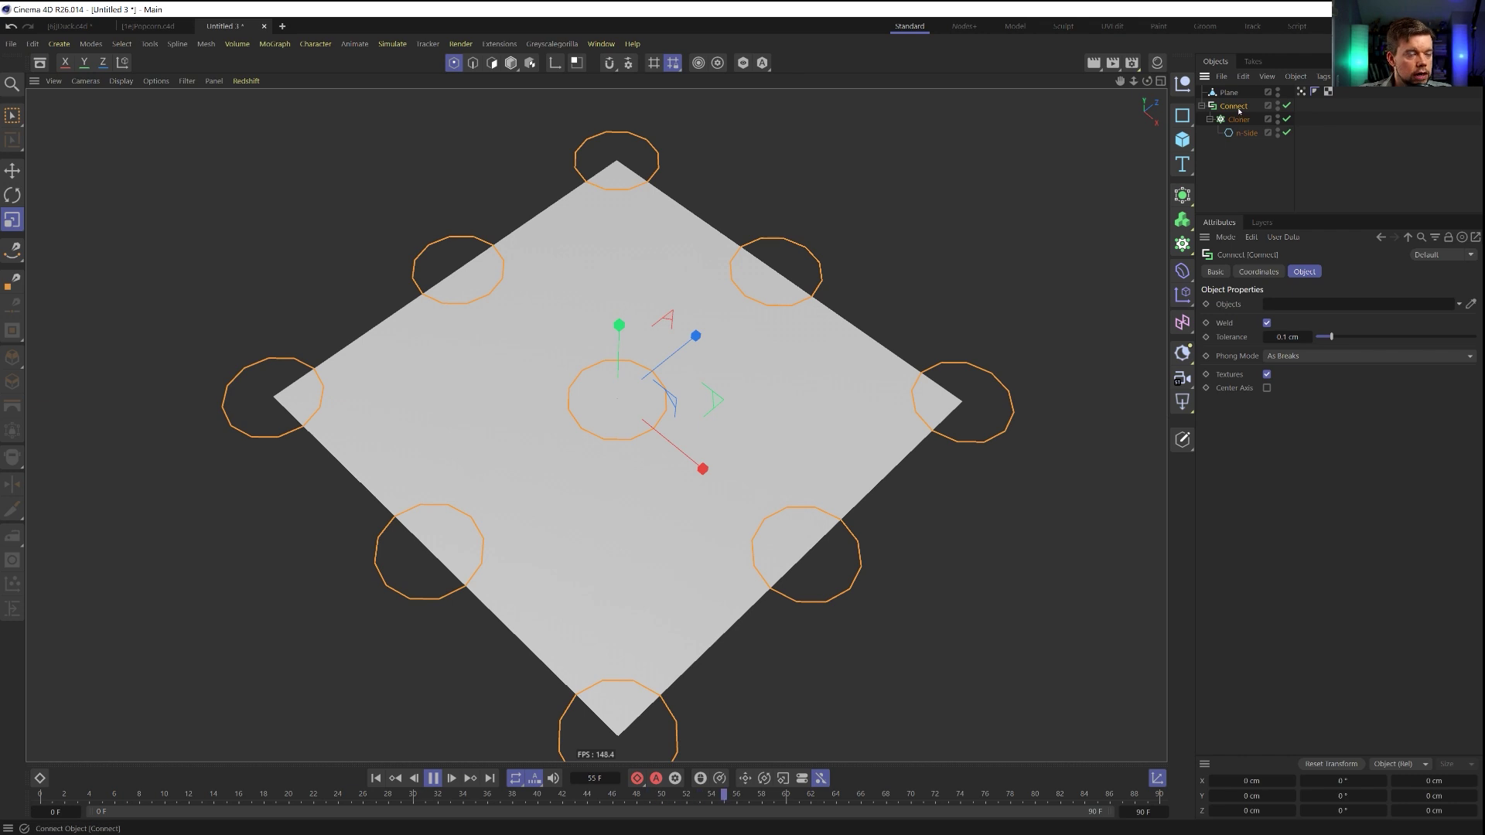
left_click(1301, 91)
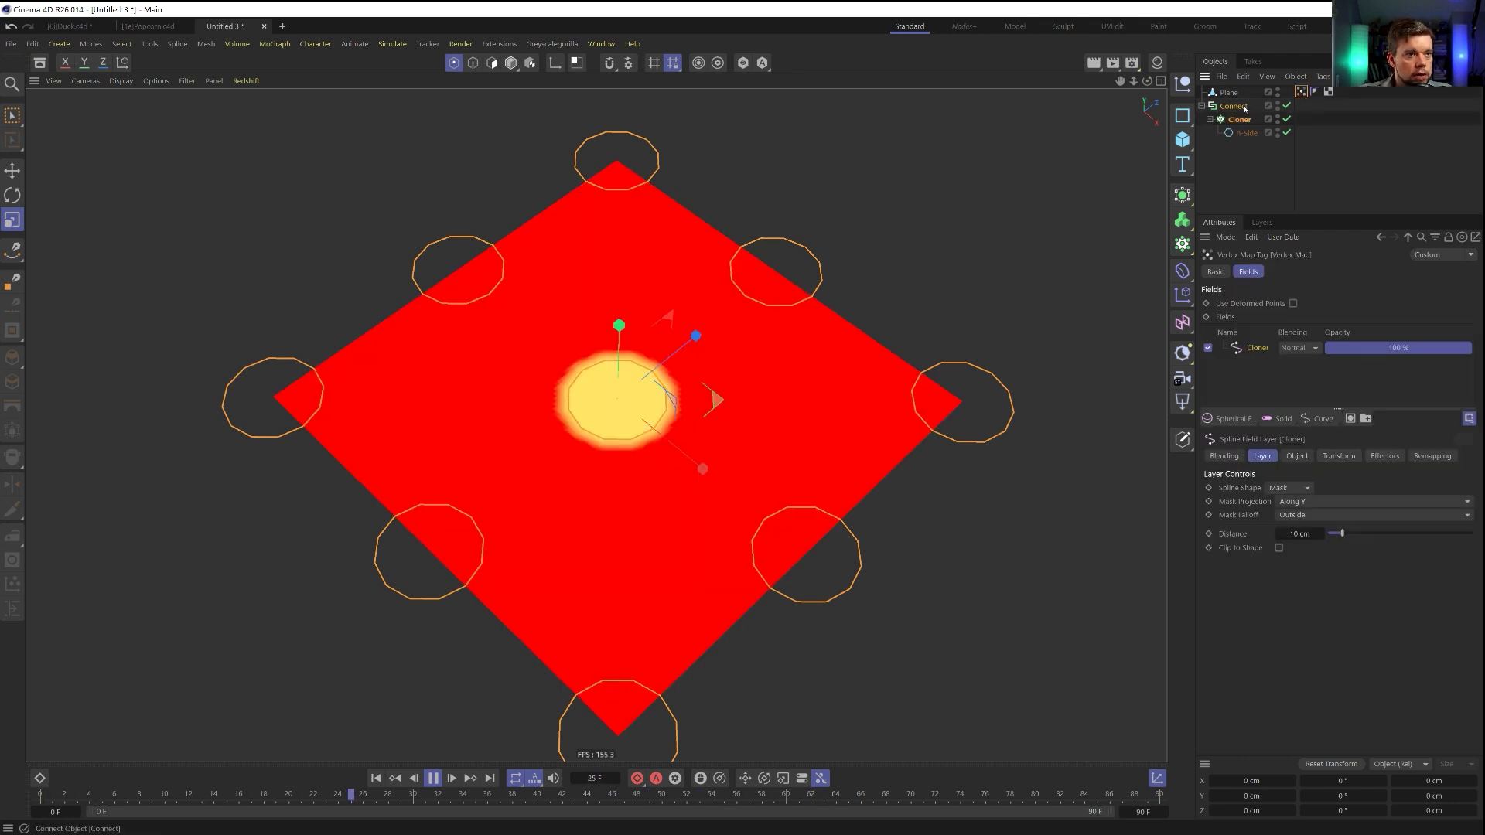
left_click_drag(1252, 350, 1252, 350)
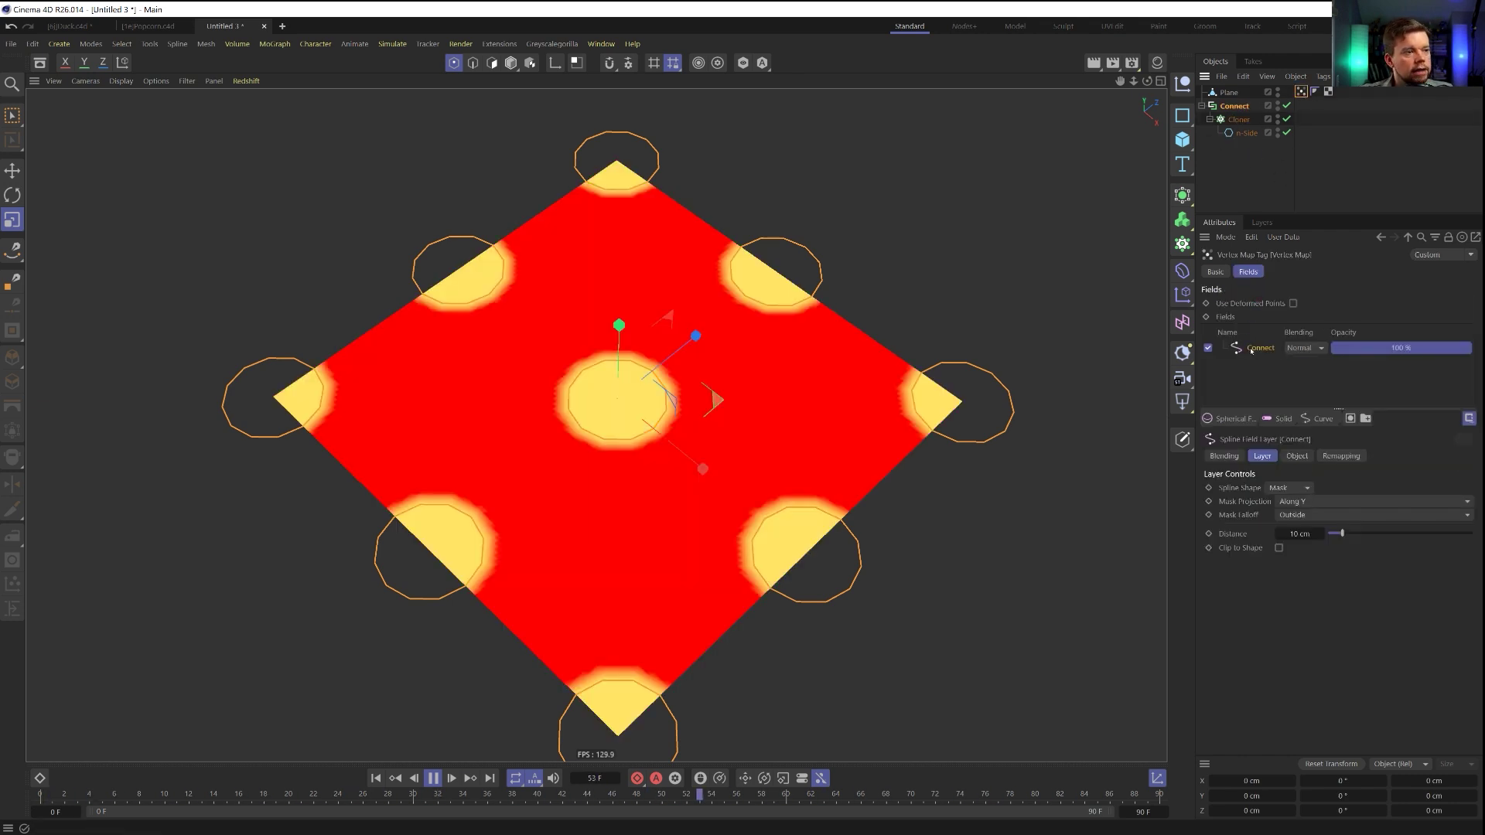
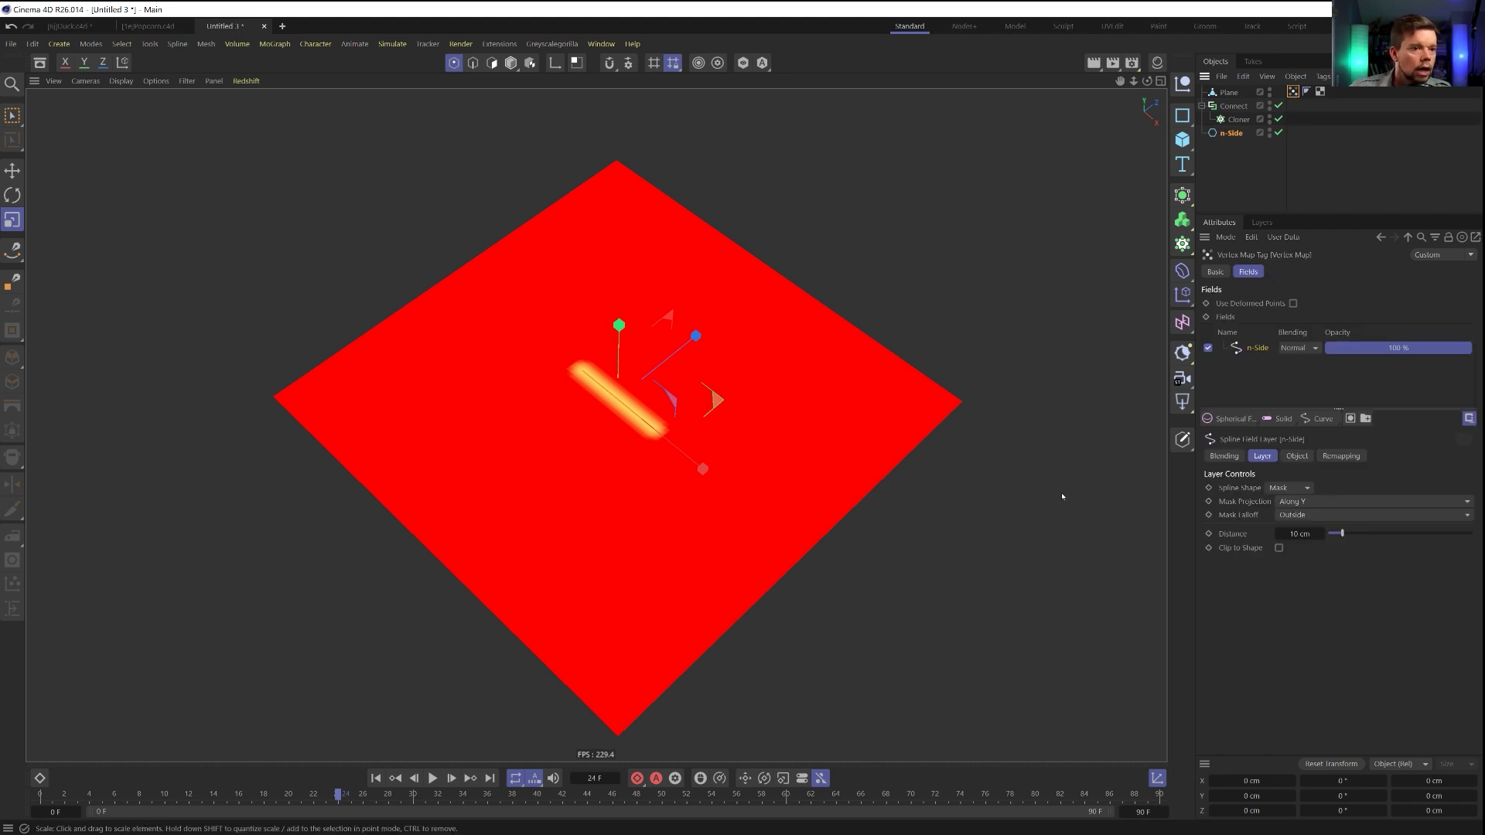
Increase the n-Side spline layer's mask distance to 19 cm
left_click(1282, 491)
left_click(1327, 526)
left_click_drag(1342, 534, 1355, 562)
Switch the n-Side layer's spline shape to Curve and its distance mode to Along
left_click(1284, 489)
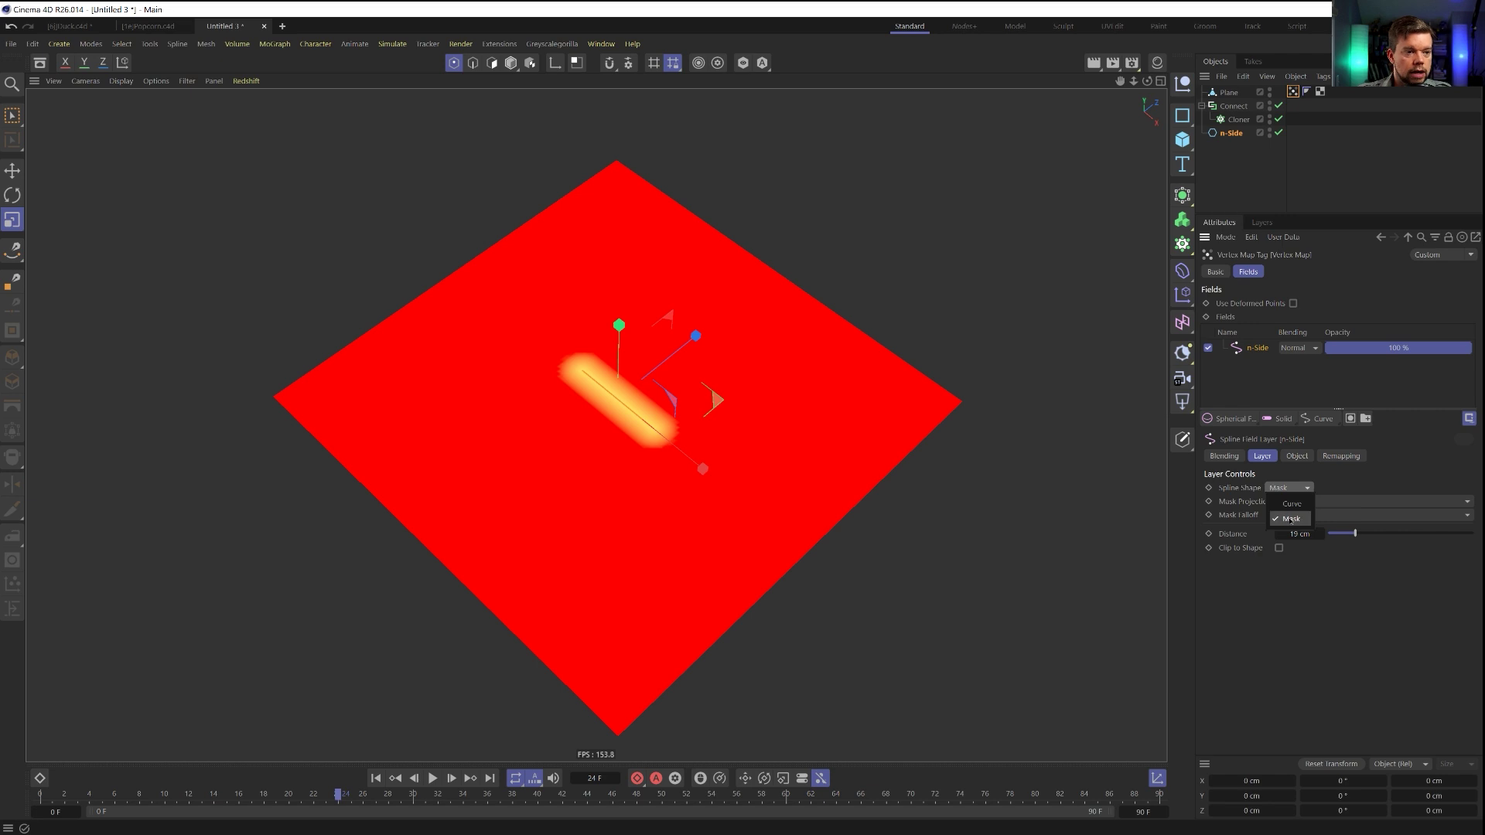
left_click(1291, 503)
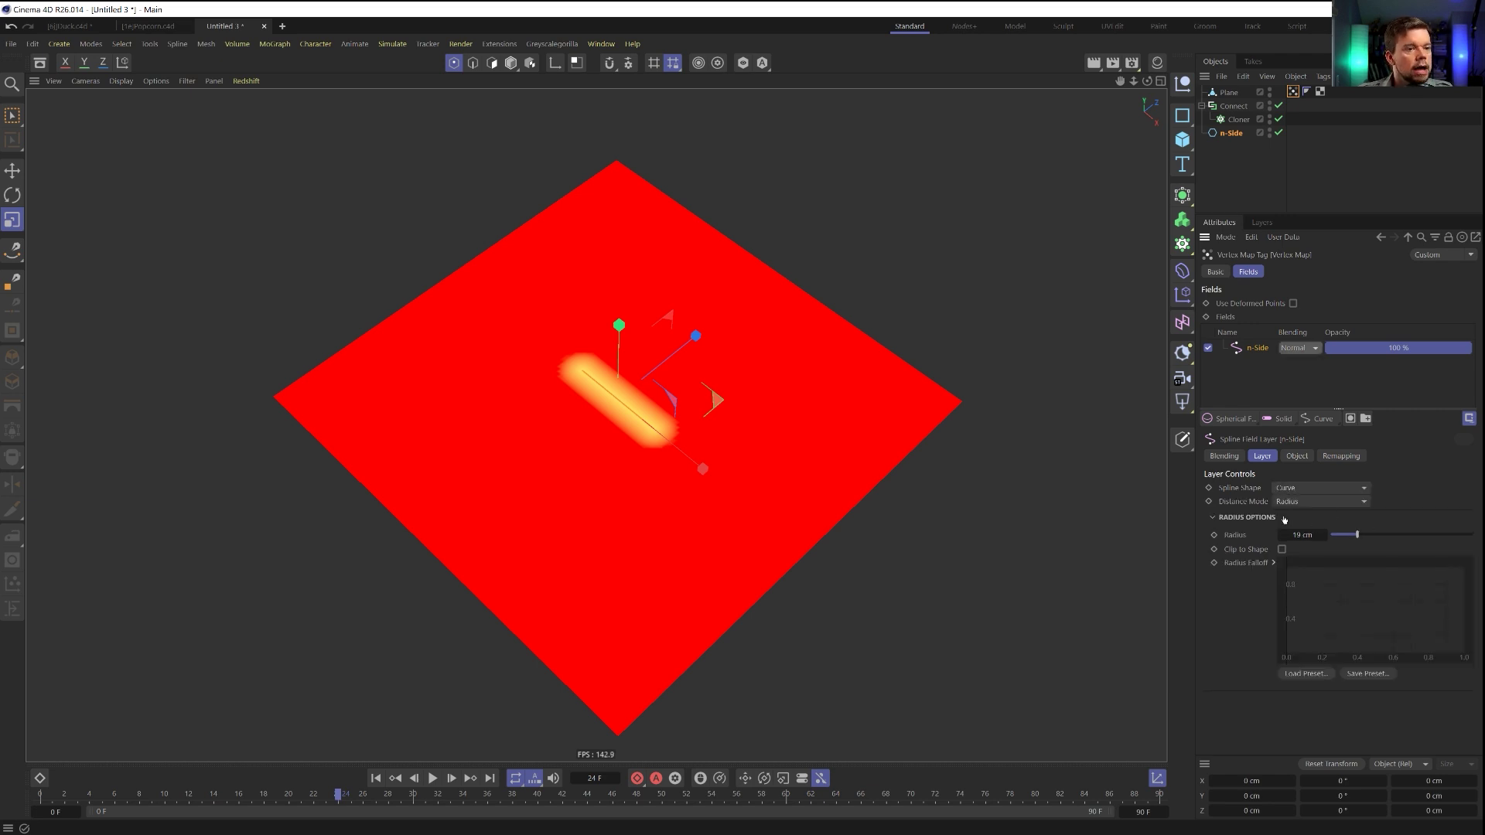
left_click(1307, 501)
left_click(1305, 518)
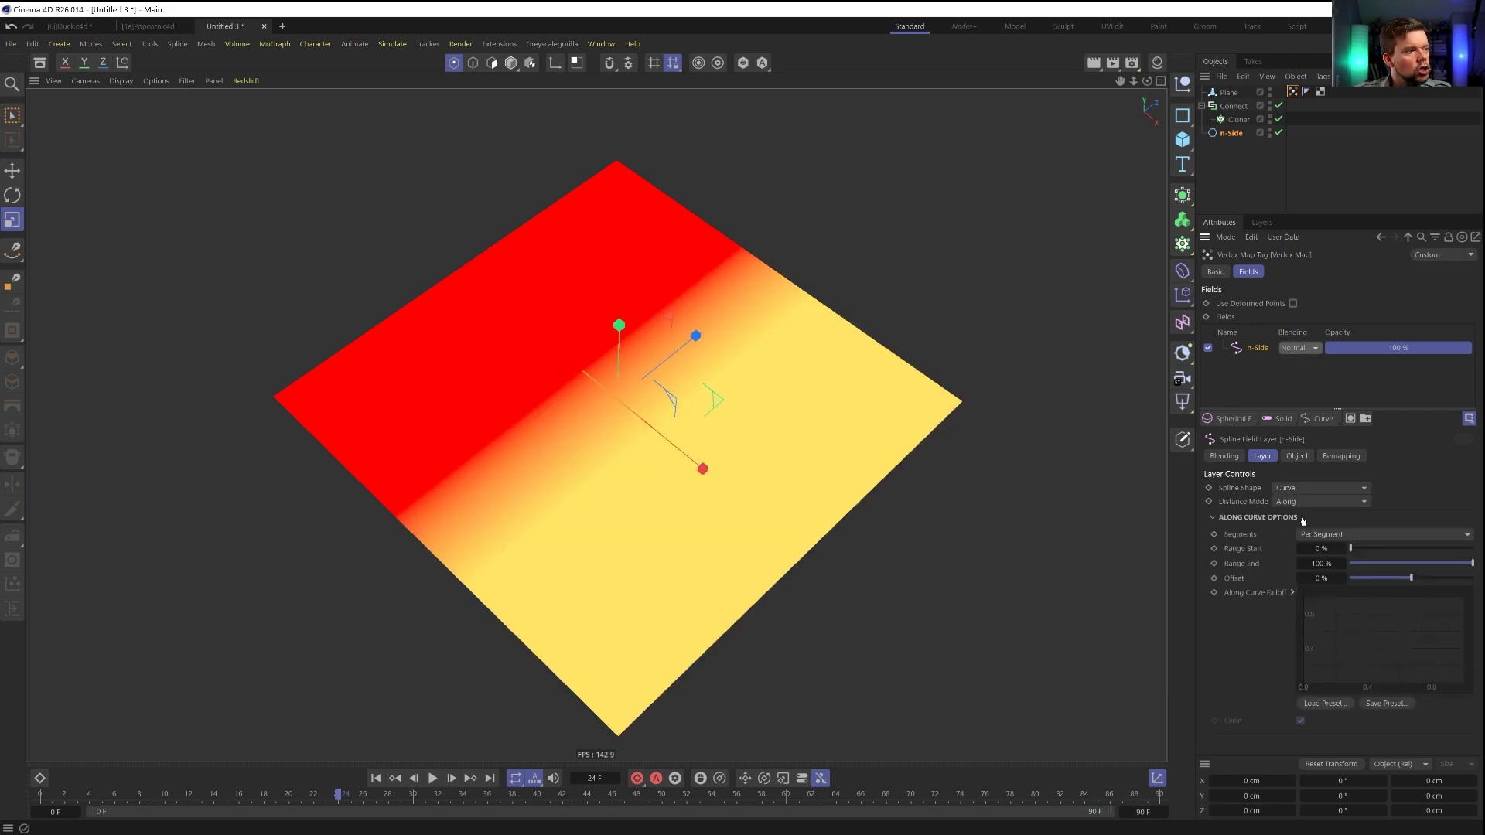
left_click_drag(603, 389, 702, 384, "alt")
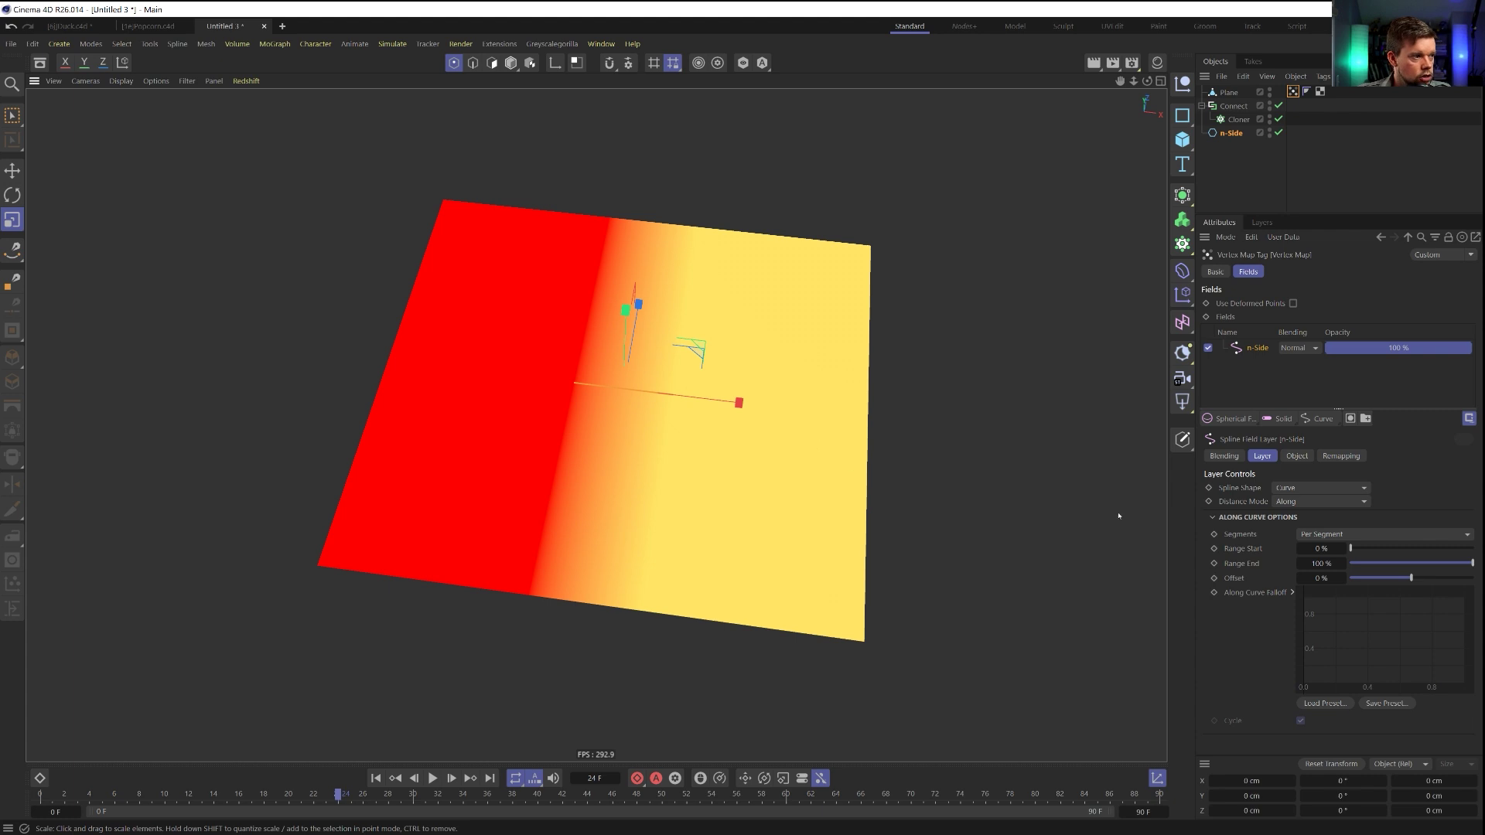
Try the Along and Radius distance mode while moving the n-Side spline along X, undo the move and return to Along
left_click(1302, 488)
left_click(1296, 509)
left_click(1315, 502)
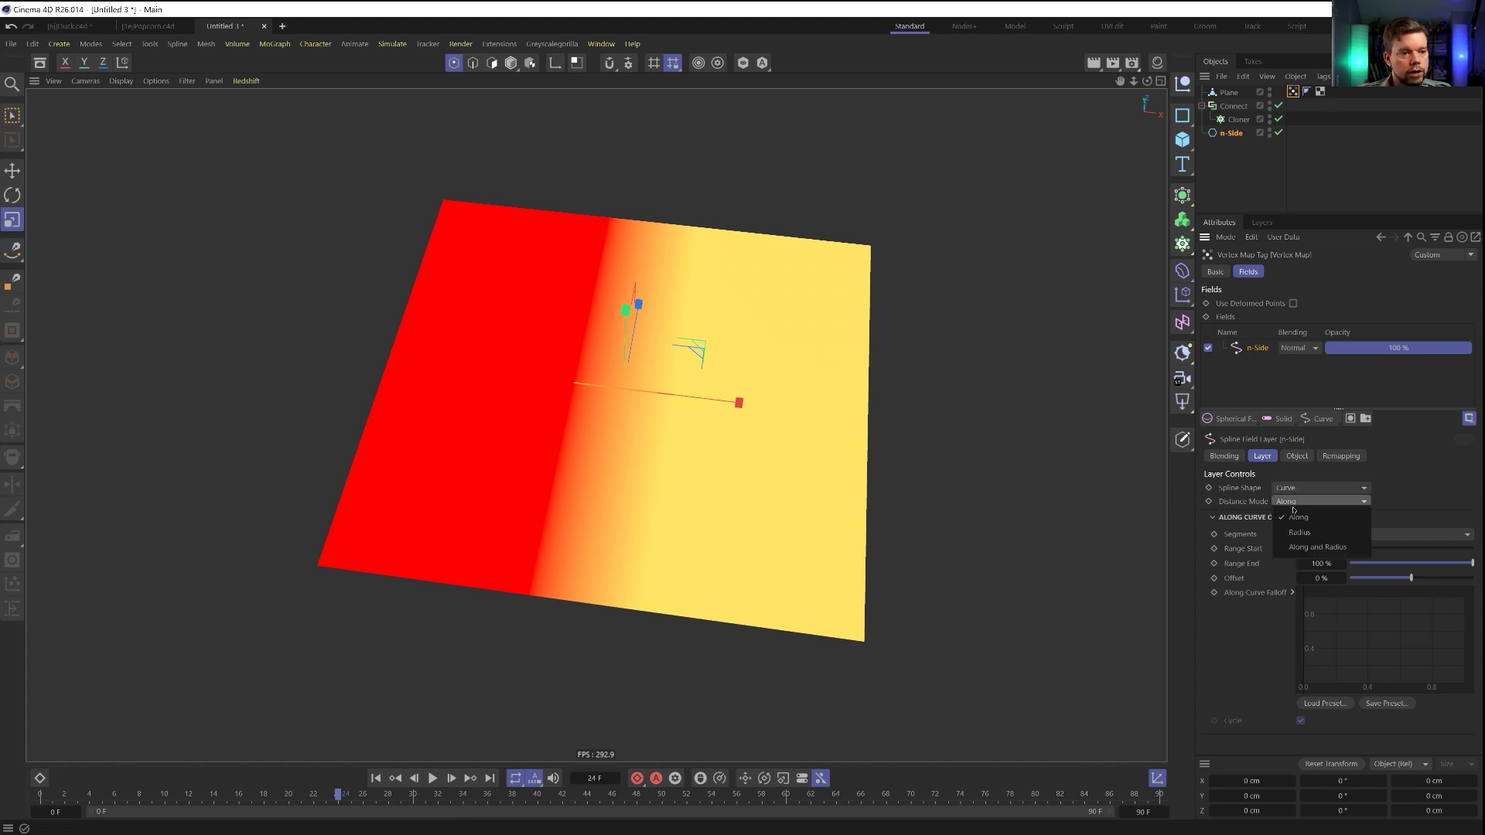
left_click(1315, 545)
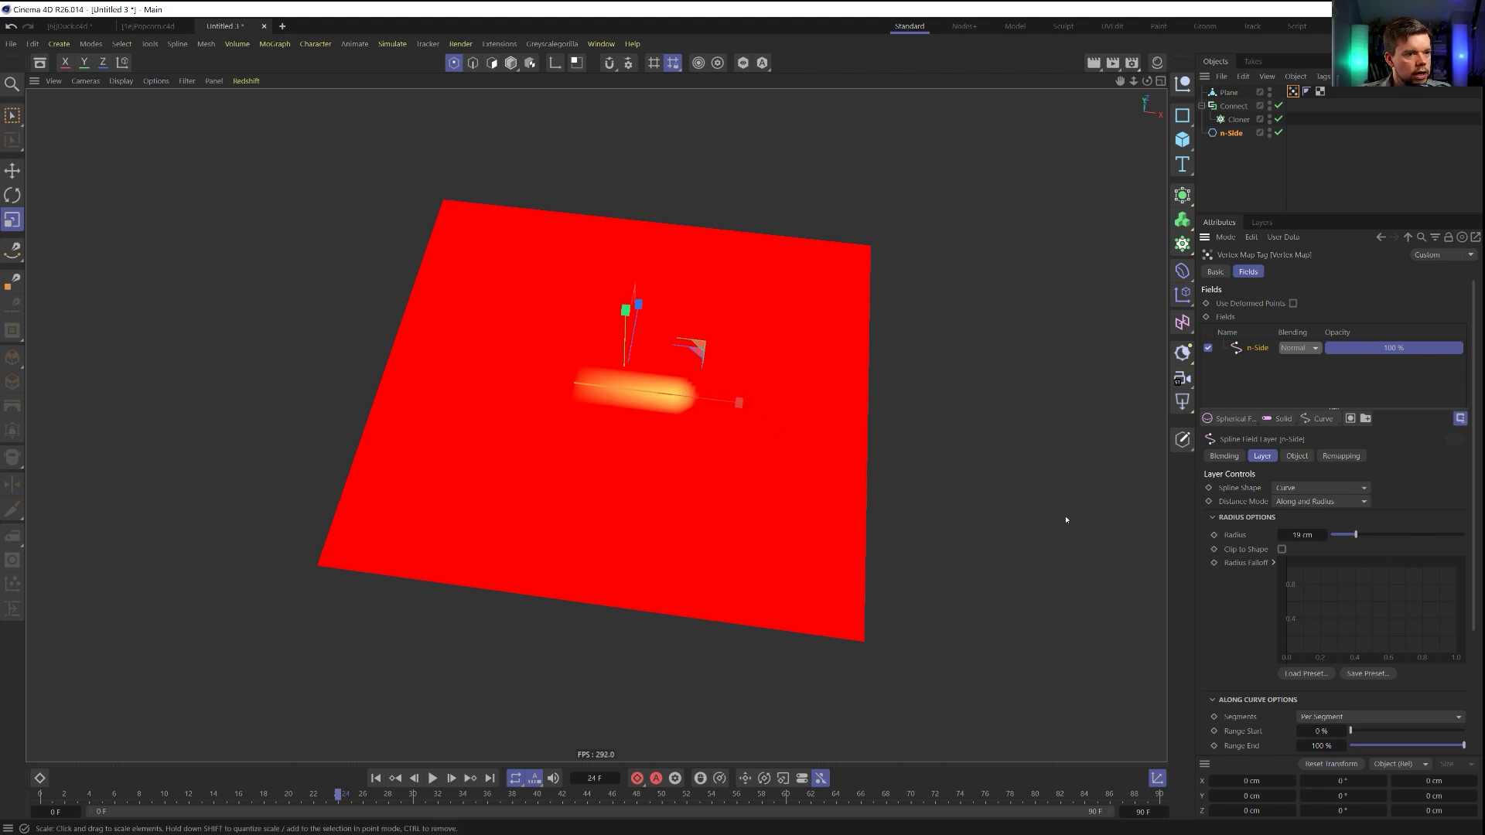
key("e")
left_click_drag(735, 402, 1060, 439)
key("ctrl+z")
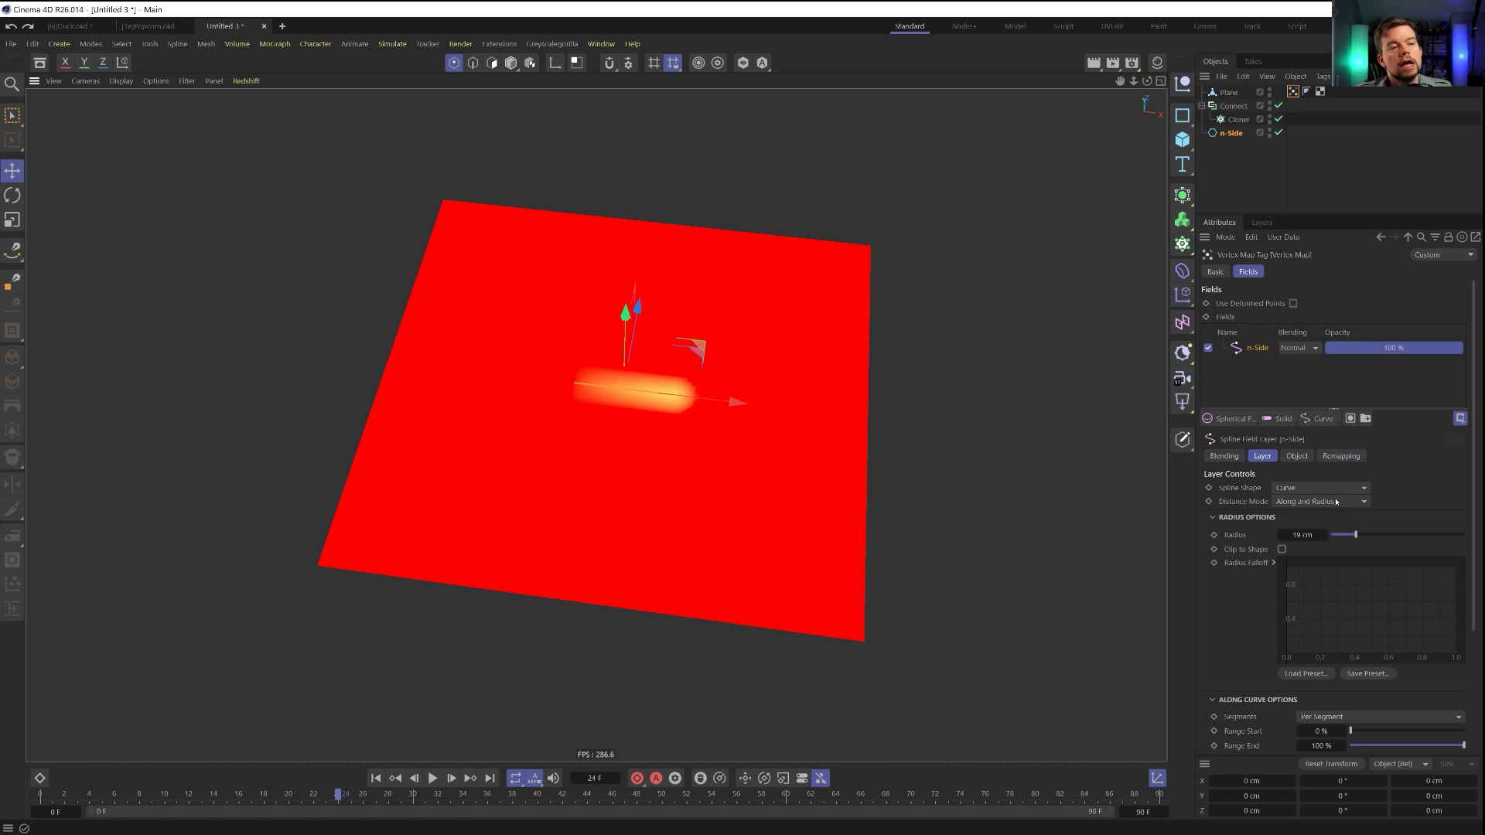
left_click(1335, 489)
left_click(1336, 504)
left_click(1322, 502)
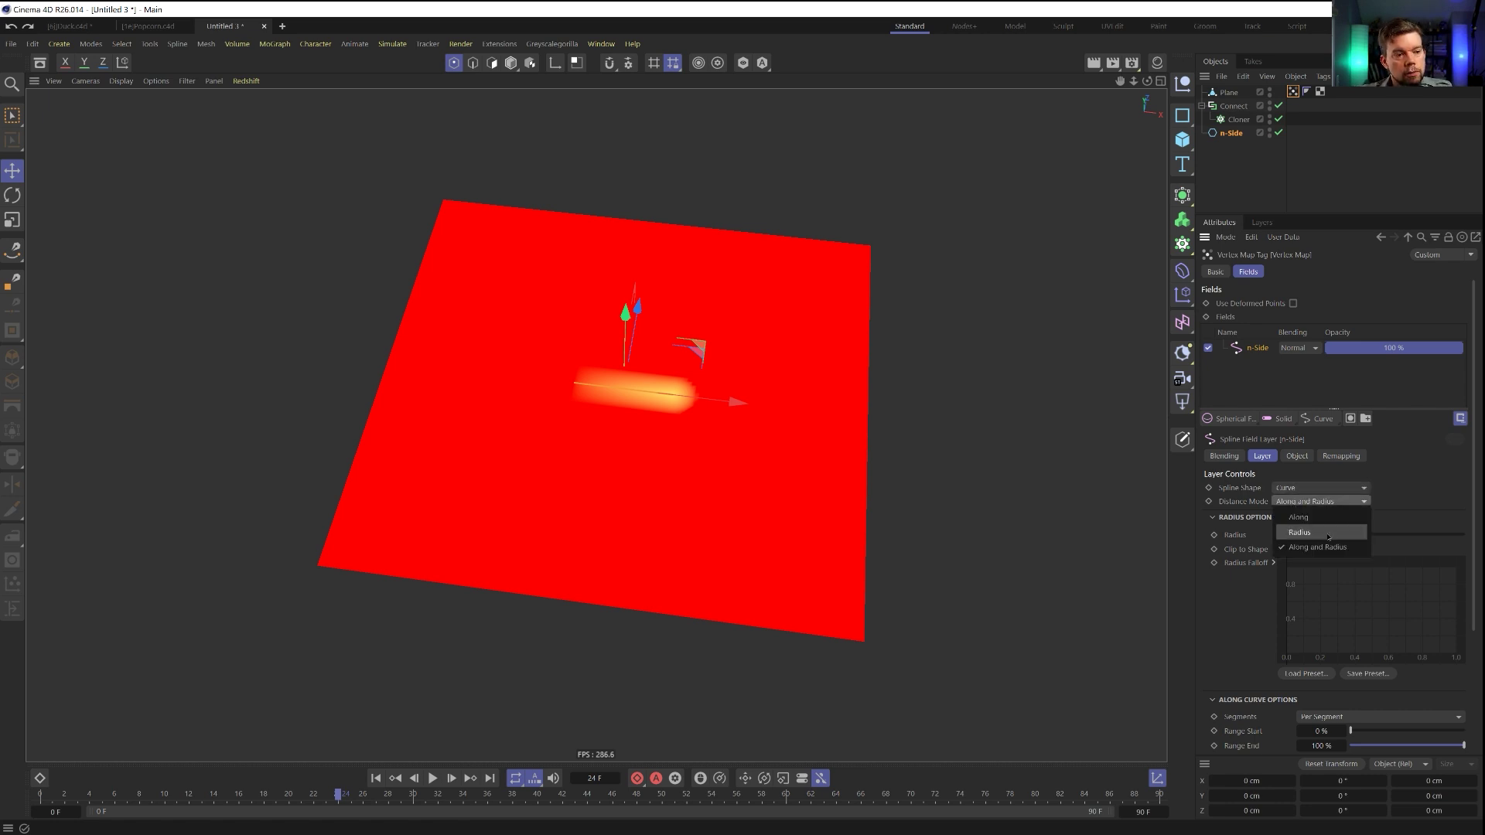
left_click(1298, 517)
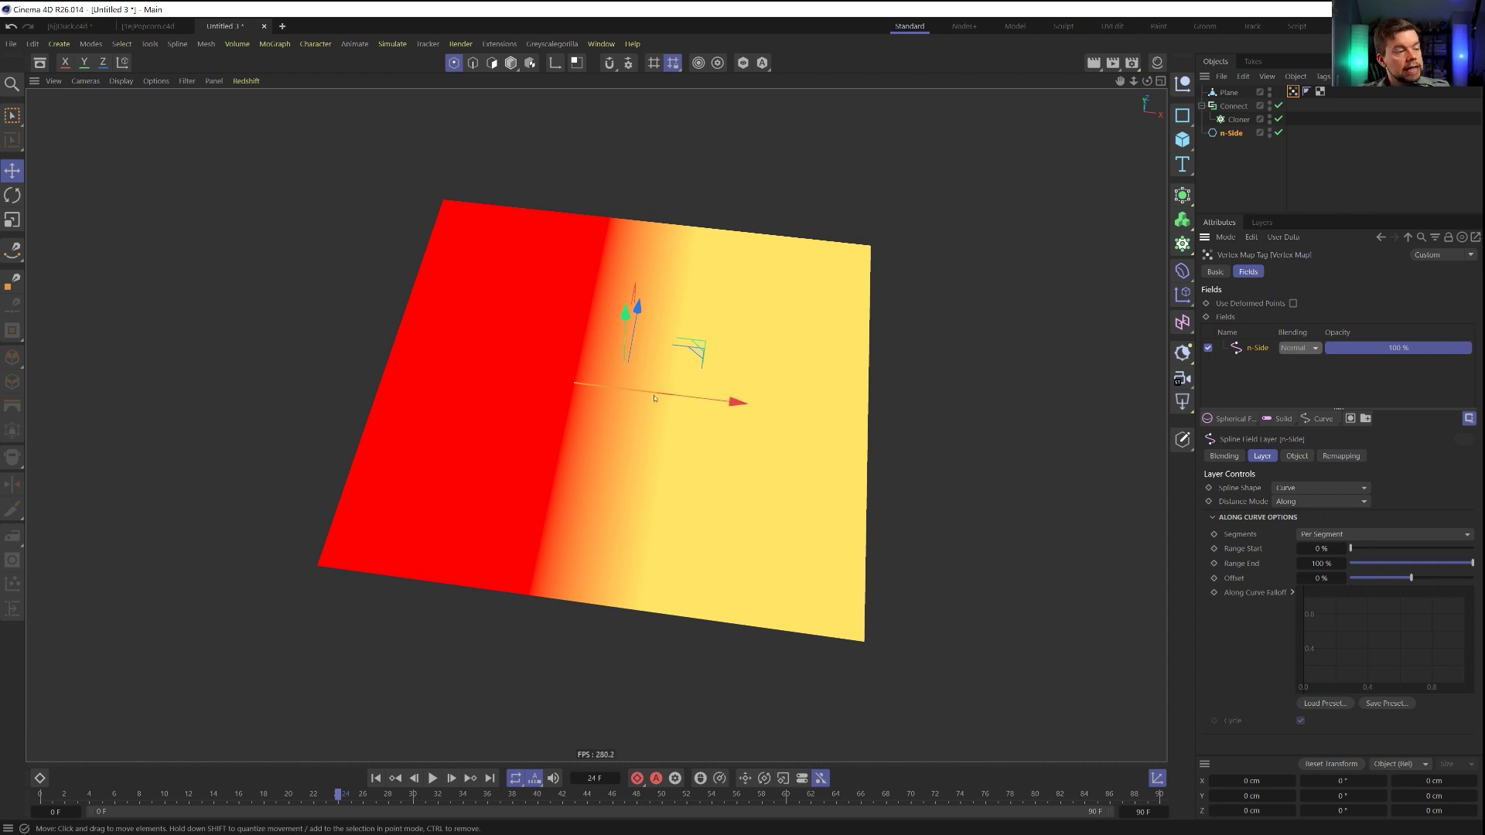
Try scaling the n-Side spline up, and scale it back down
key("t")
left_click_drag(618, 478, 326, 454)
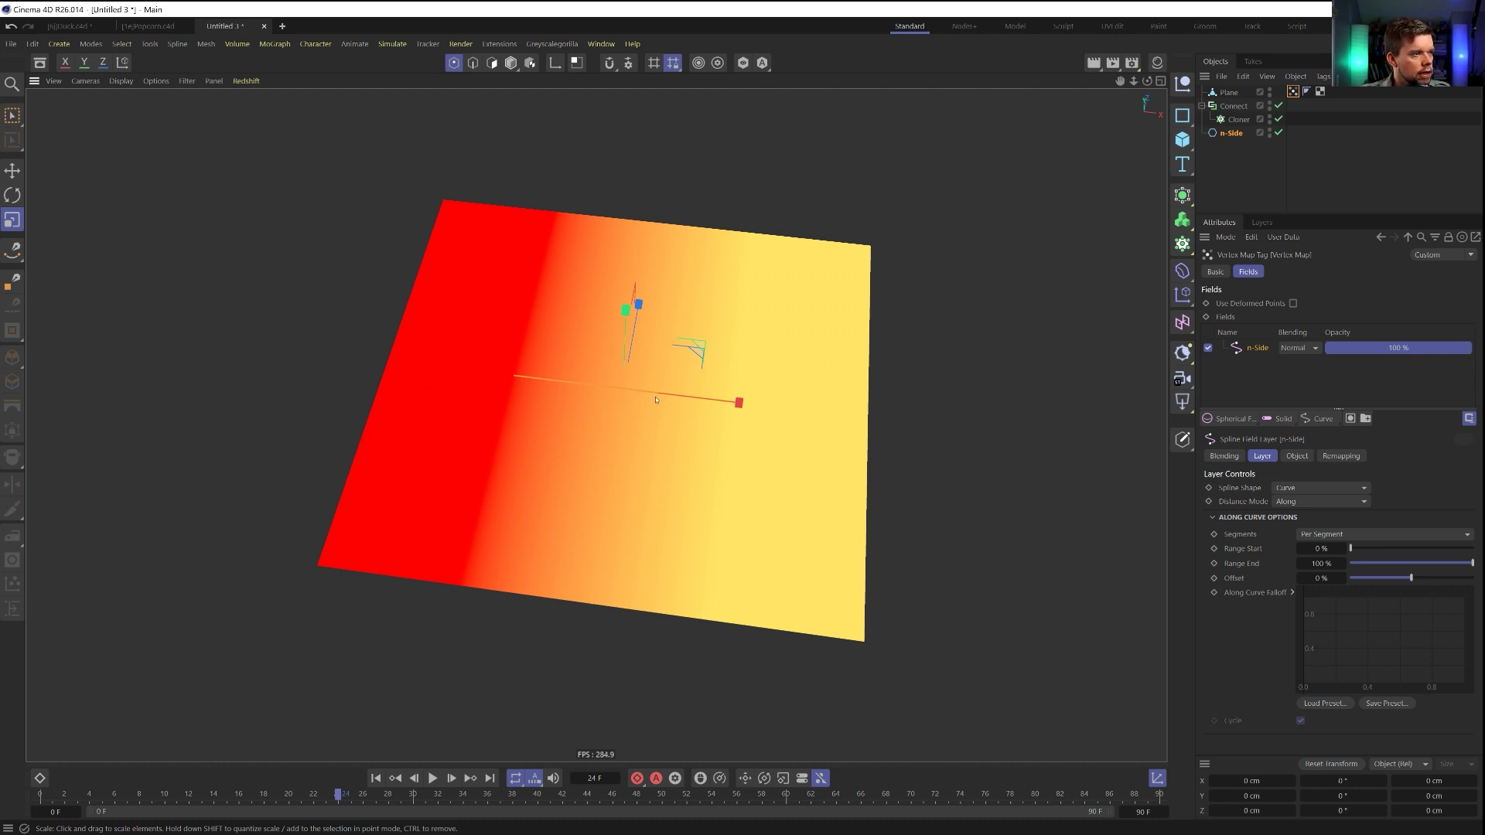
left_click_drag(810, 385, 691, 438)
key("r")
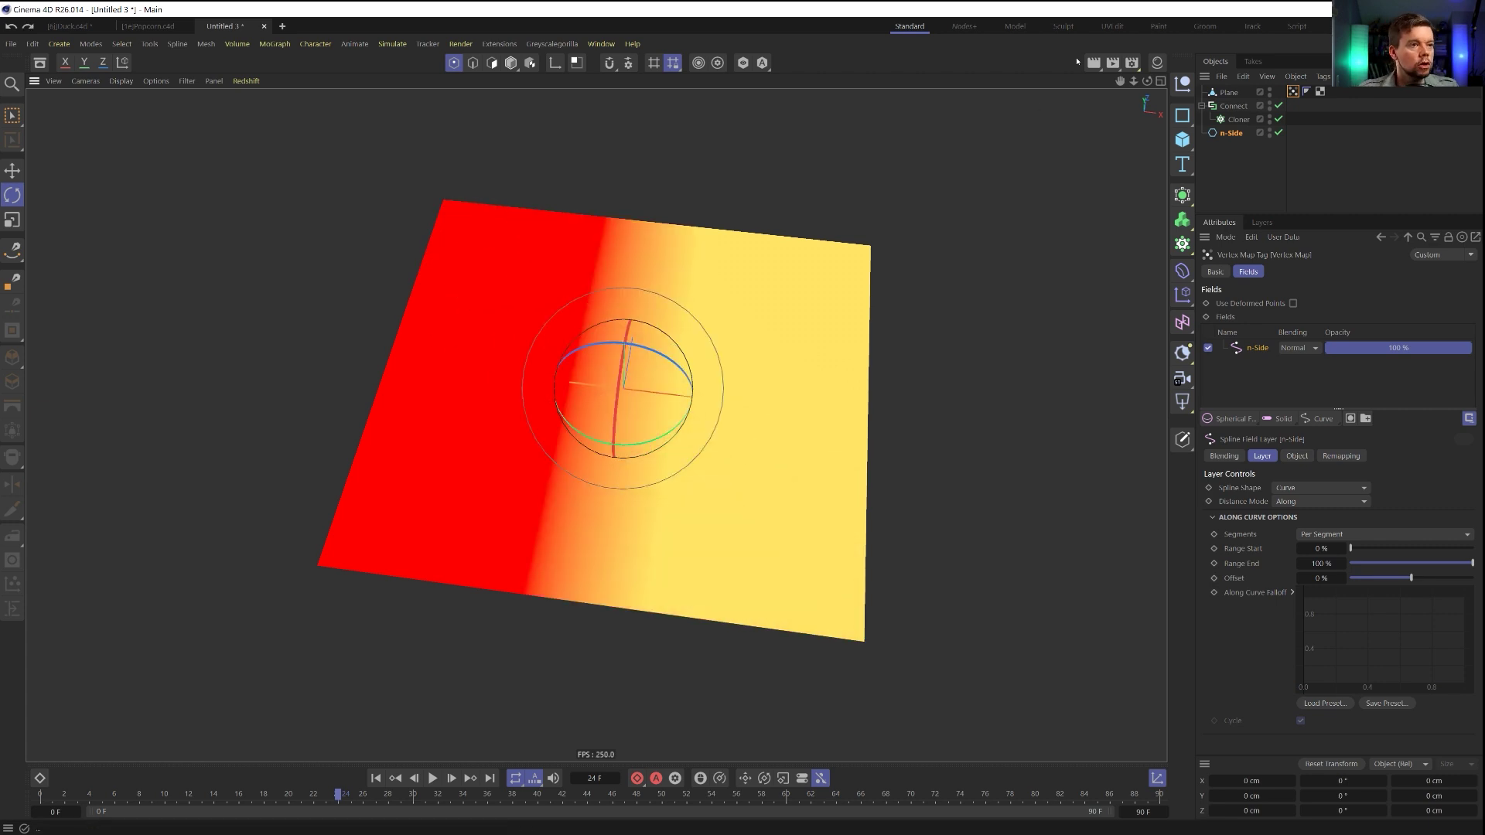
Nest the n-Side spline back under the Cloner and use the Connect object as the vertex map's spline layer
left_click_drag(1255, 135, 1244, 121)
left_click(1300, 91)
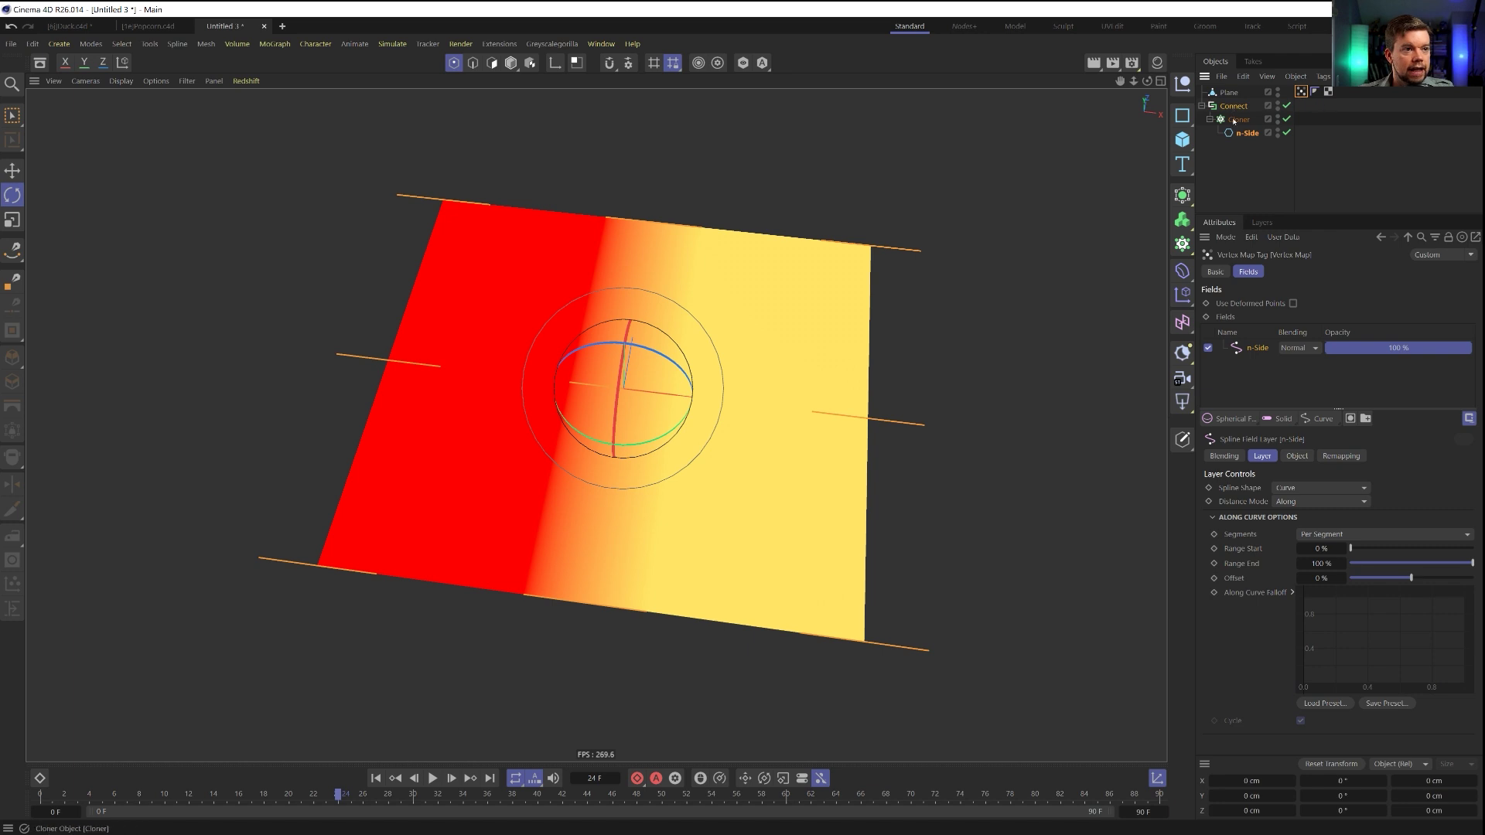
left_click_drag(1261, 350, 1260, 350)
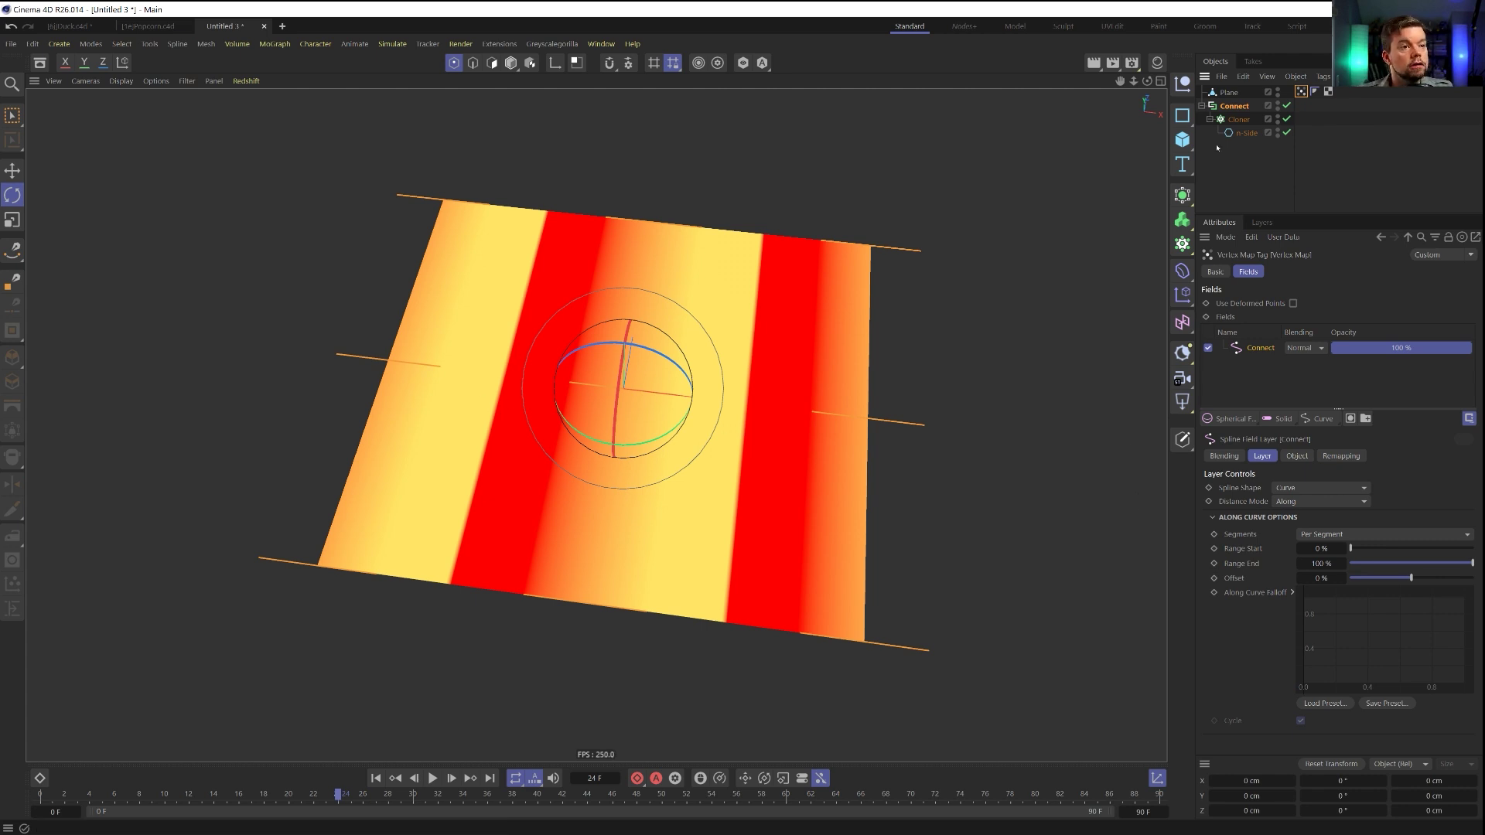
Add a Random effector to the Cloner
left_click(1235, 120)
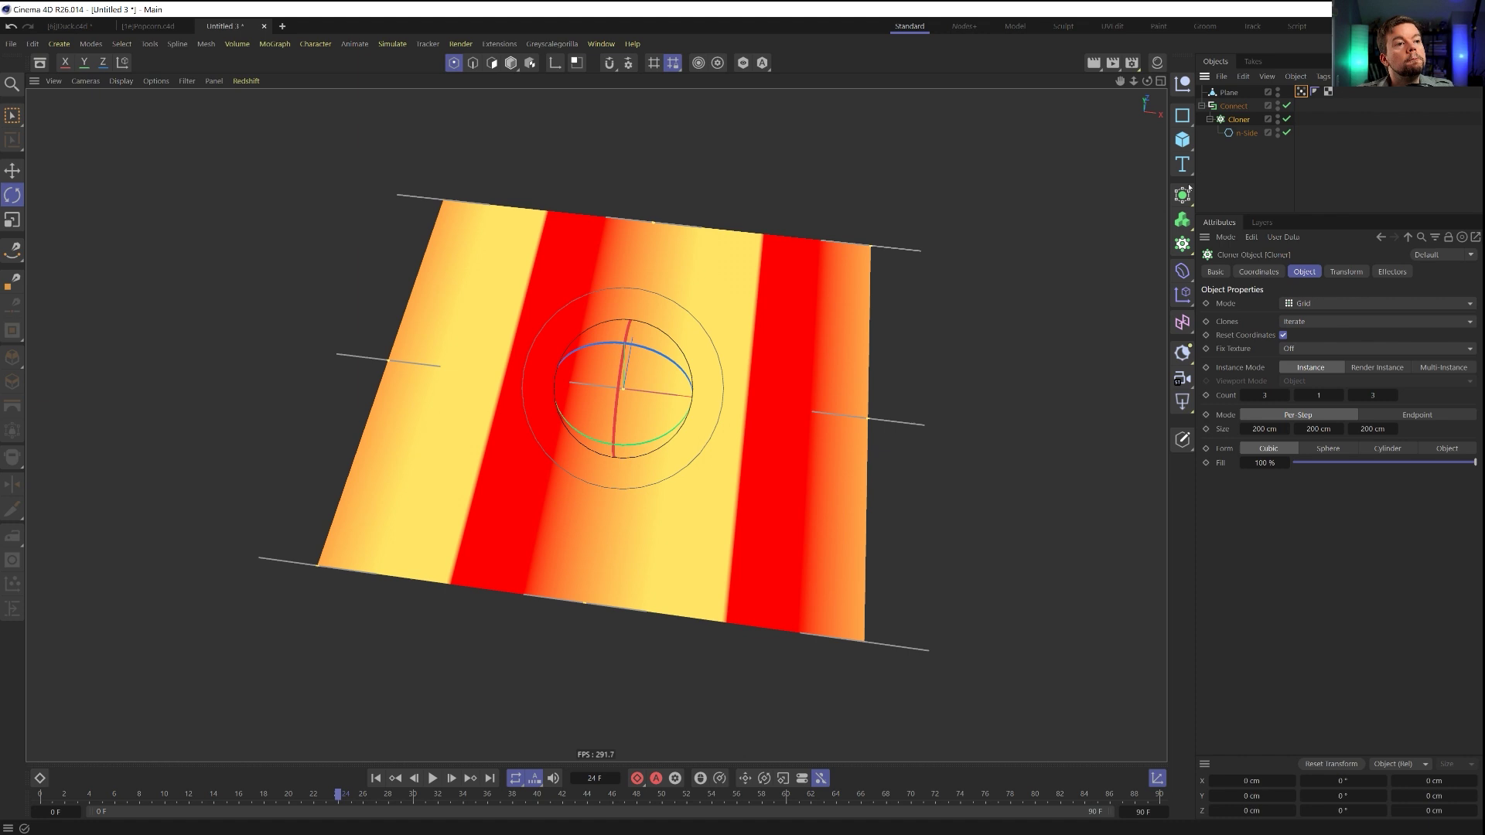
left_click(1182, 296)
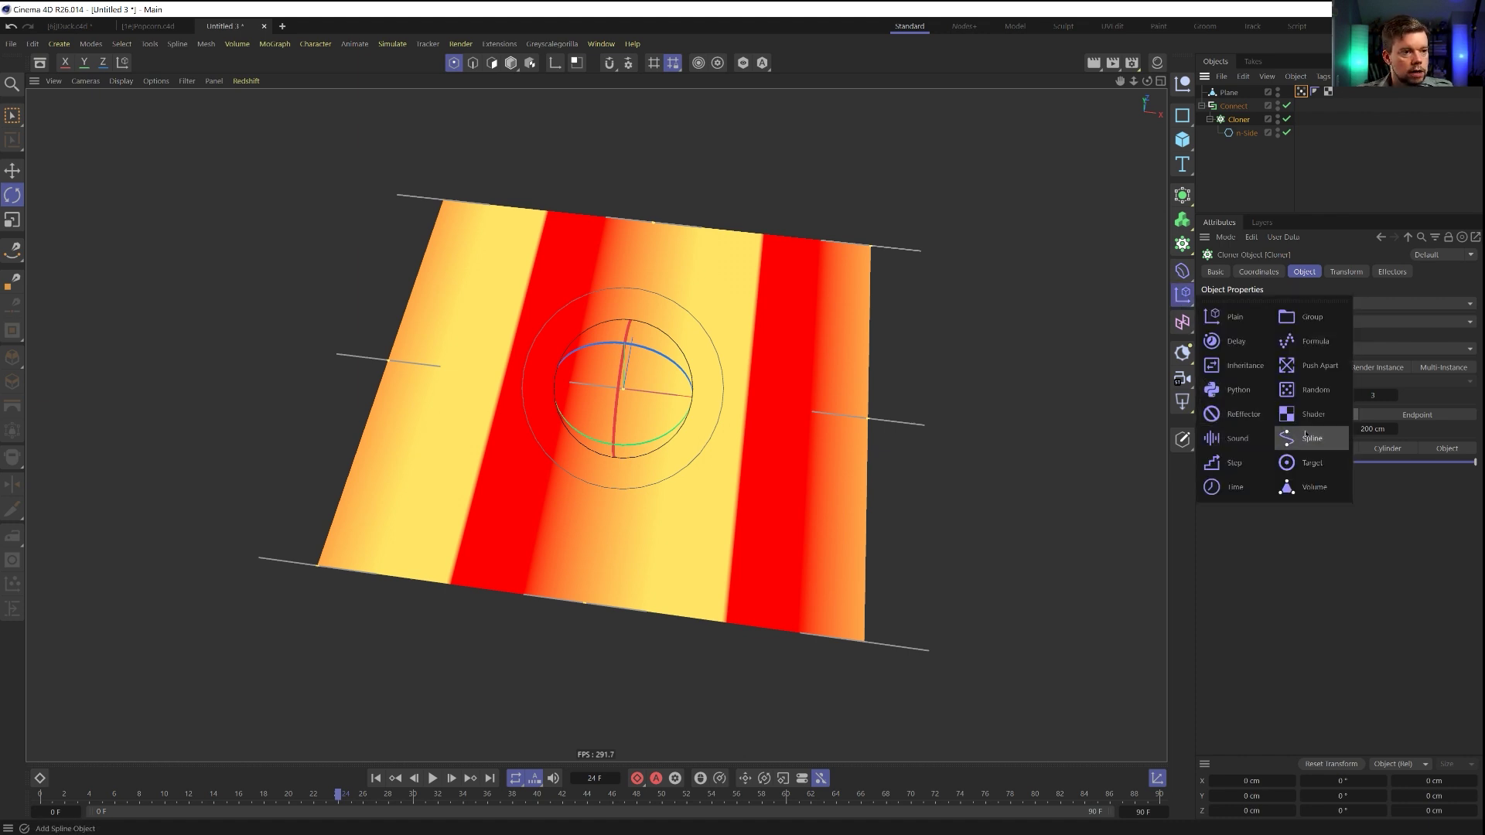
left_click(1325, 391)
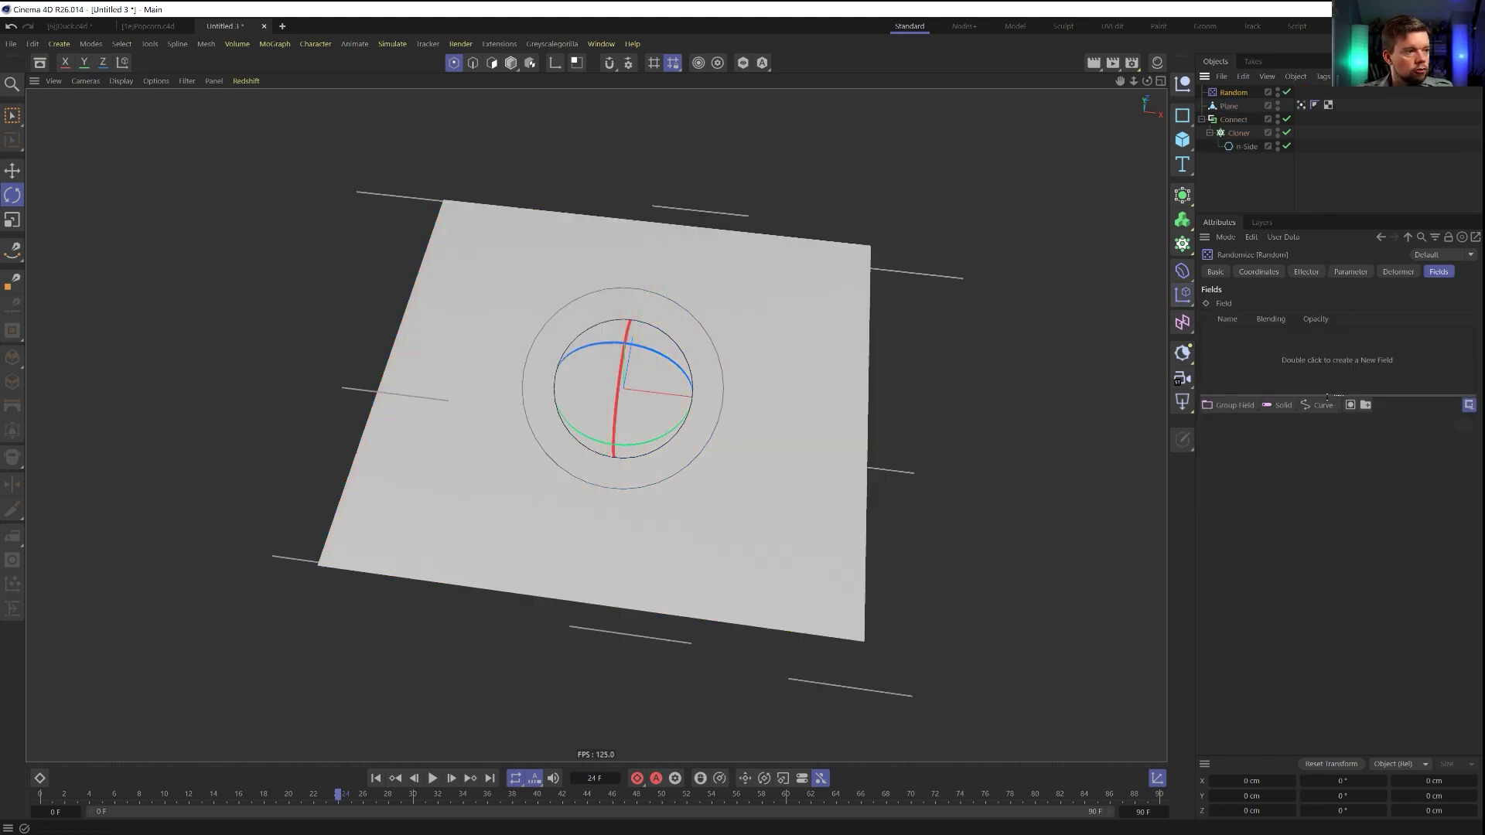
Turn off the Random effector's position variation and enable rotation with 360° for heading, pitch and bank
left_click(1350, 272)
left_click(1283, 350)
left_click(1283, 378)
left_click(1283, 363)
left_click(1283, 421)
double_click(1304, 377)
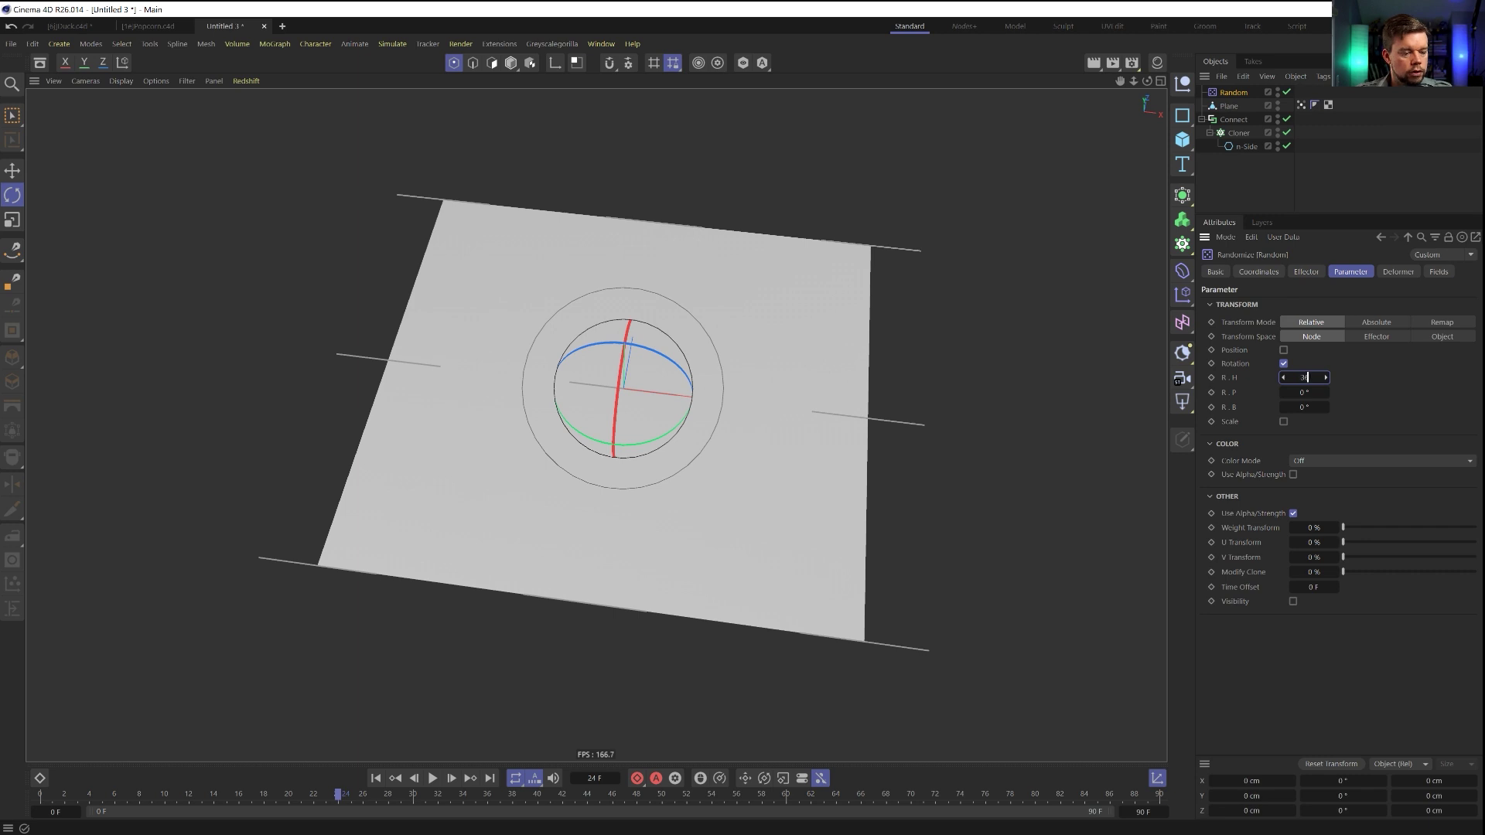
key("ctrl+c")
key("Tab")
key("ctrl+v")
key("Tab")
key("ctrl+v")
key("Return")
Display the plane's vertex map and inspect it with the randomly rotated clones from several angles
left_click_drag(783, 448, 726, 430, "alt")
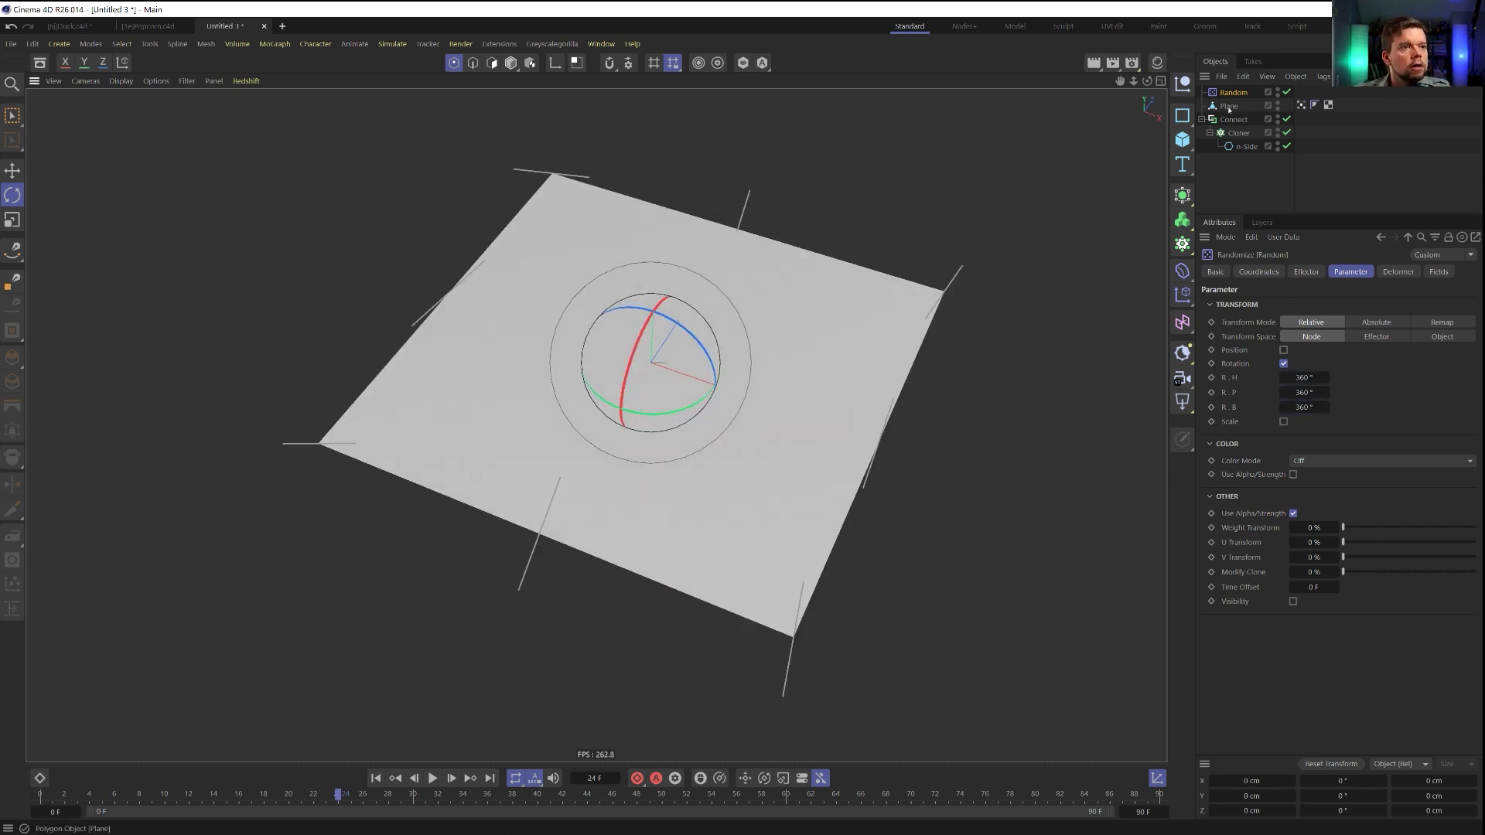
left_click(1300, 105)
left_click_drag(859, 336, 916, 355, "alt")
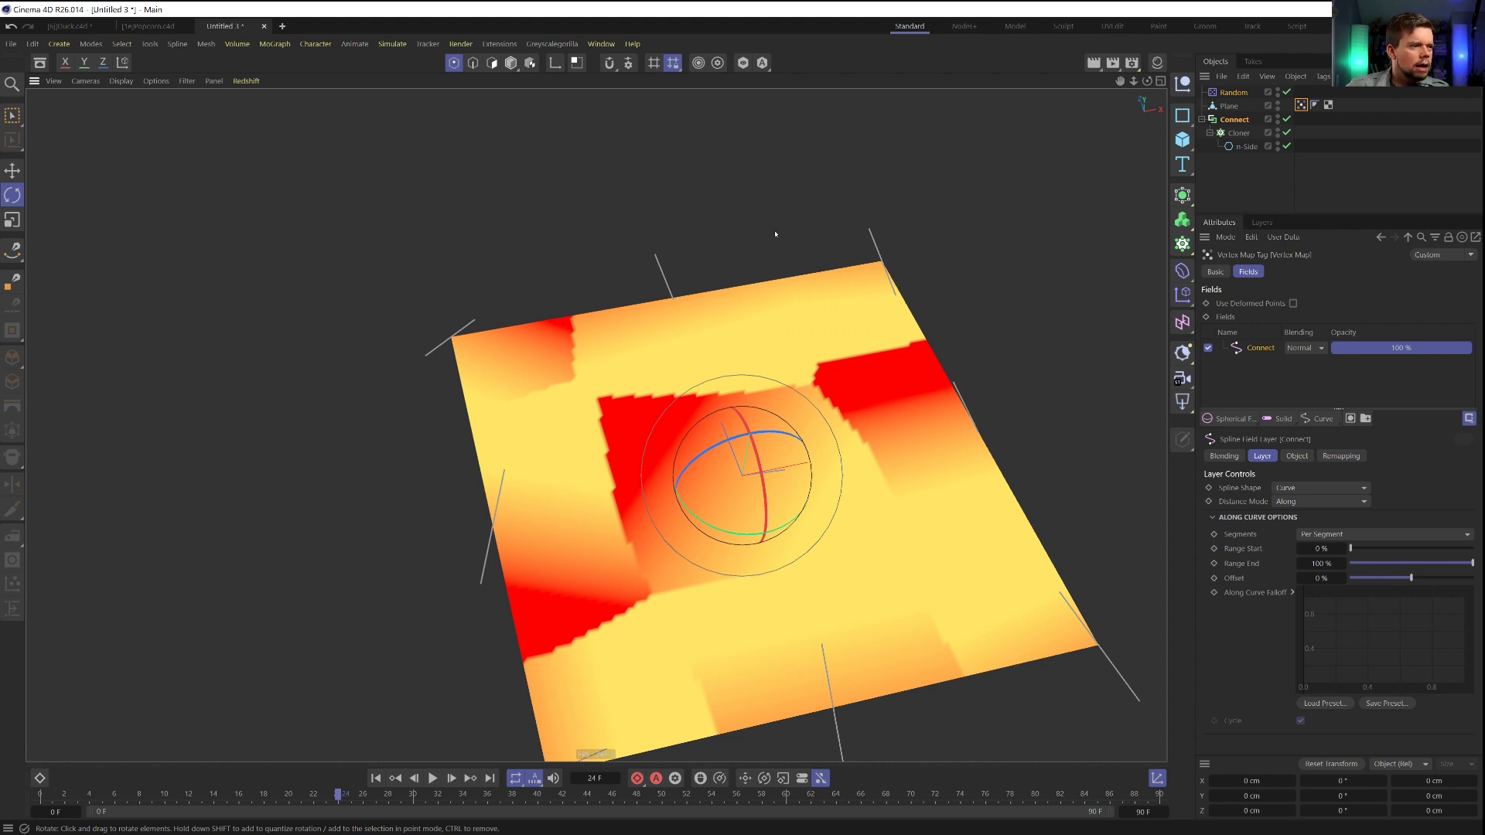
left_click_drag(911, 389, 815, 408, "alt")
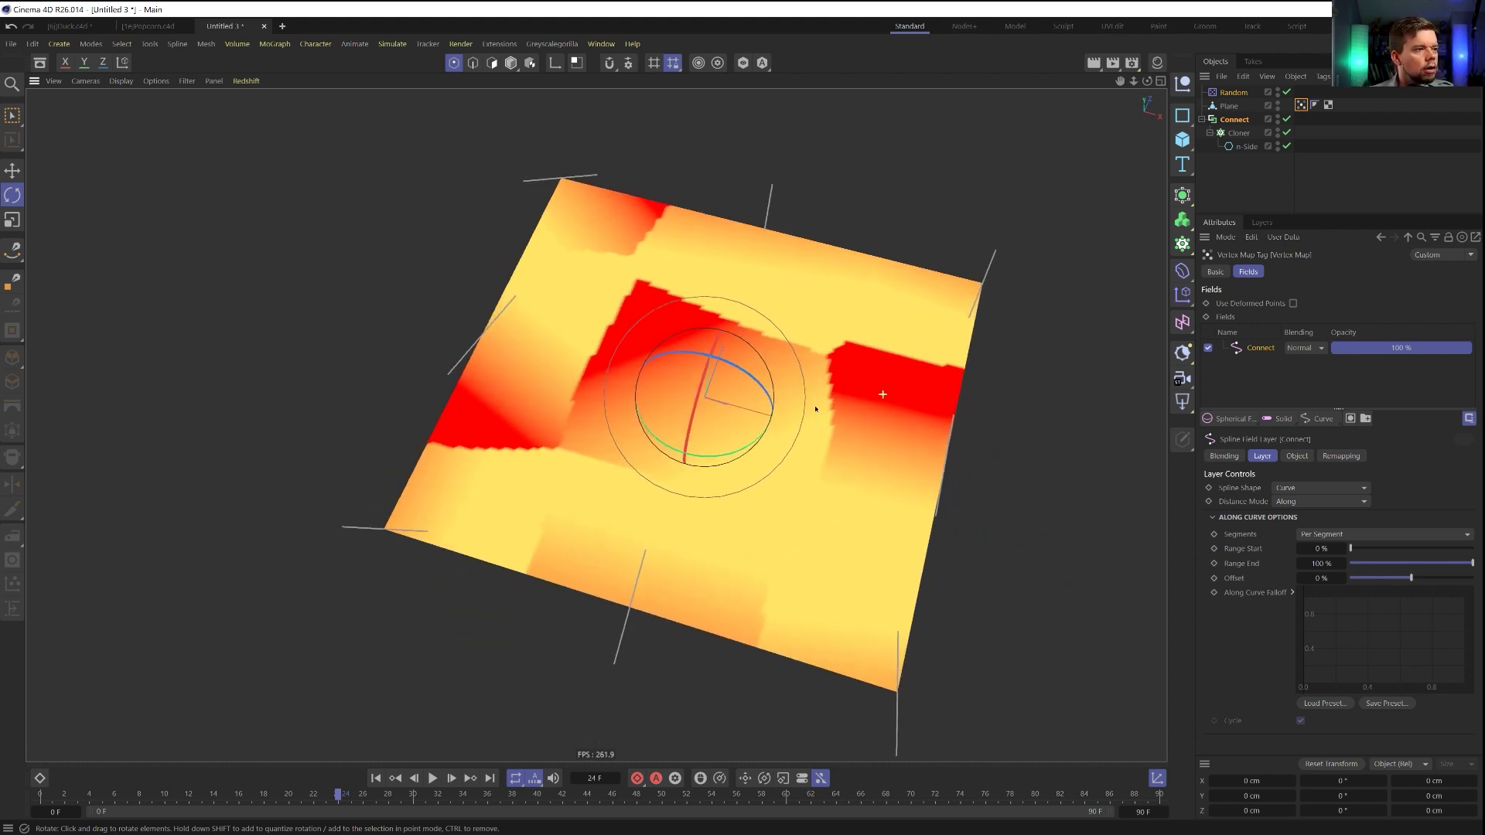
Set the Random effector's random mode to Noise and play the animation
left_click(1233, 92)
left_click(1306, 271)
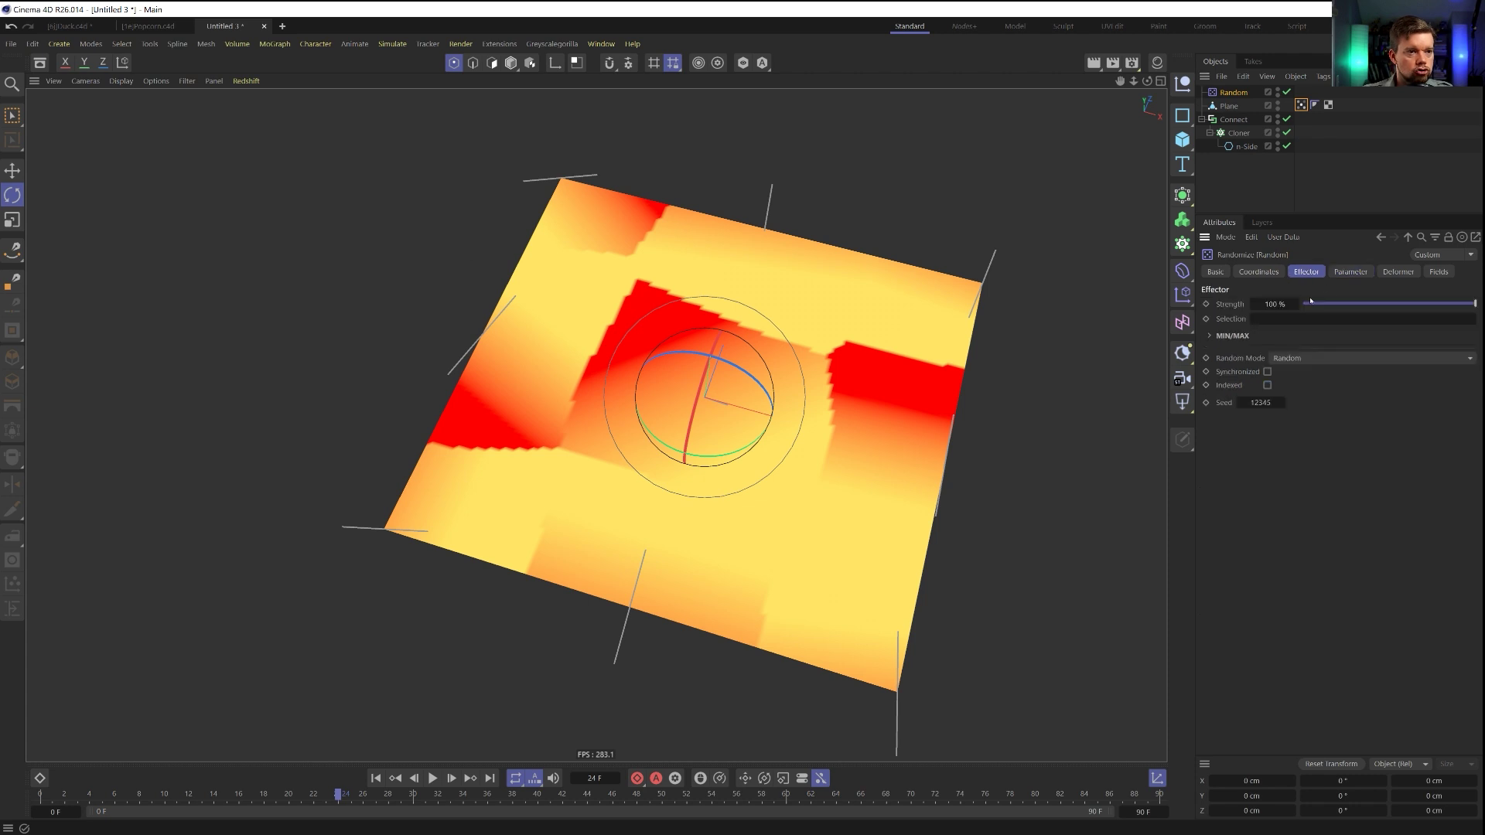
left_click(1319, 358)
left_click(1325, 404)
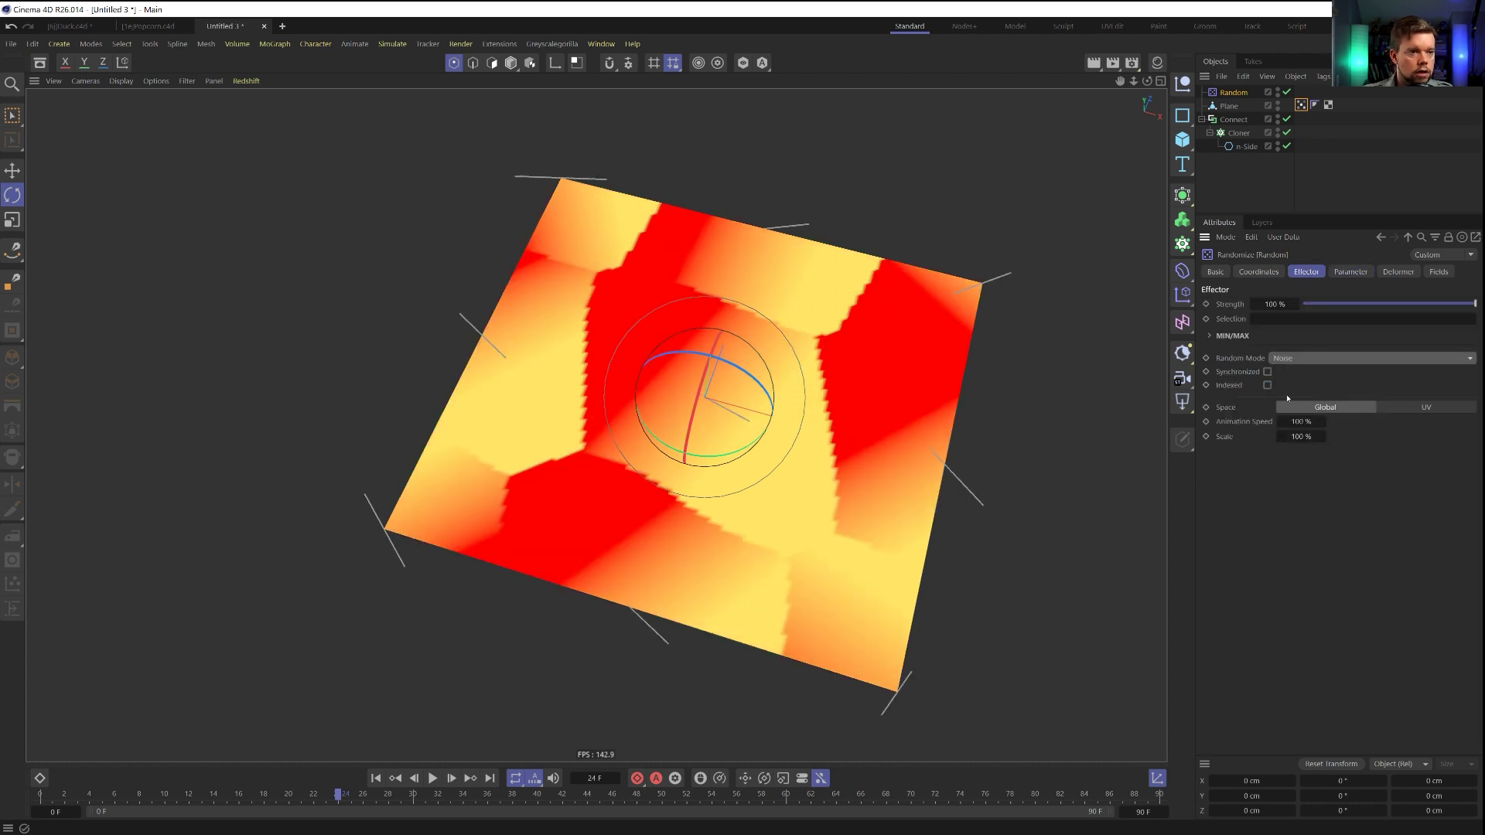
key("F8")
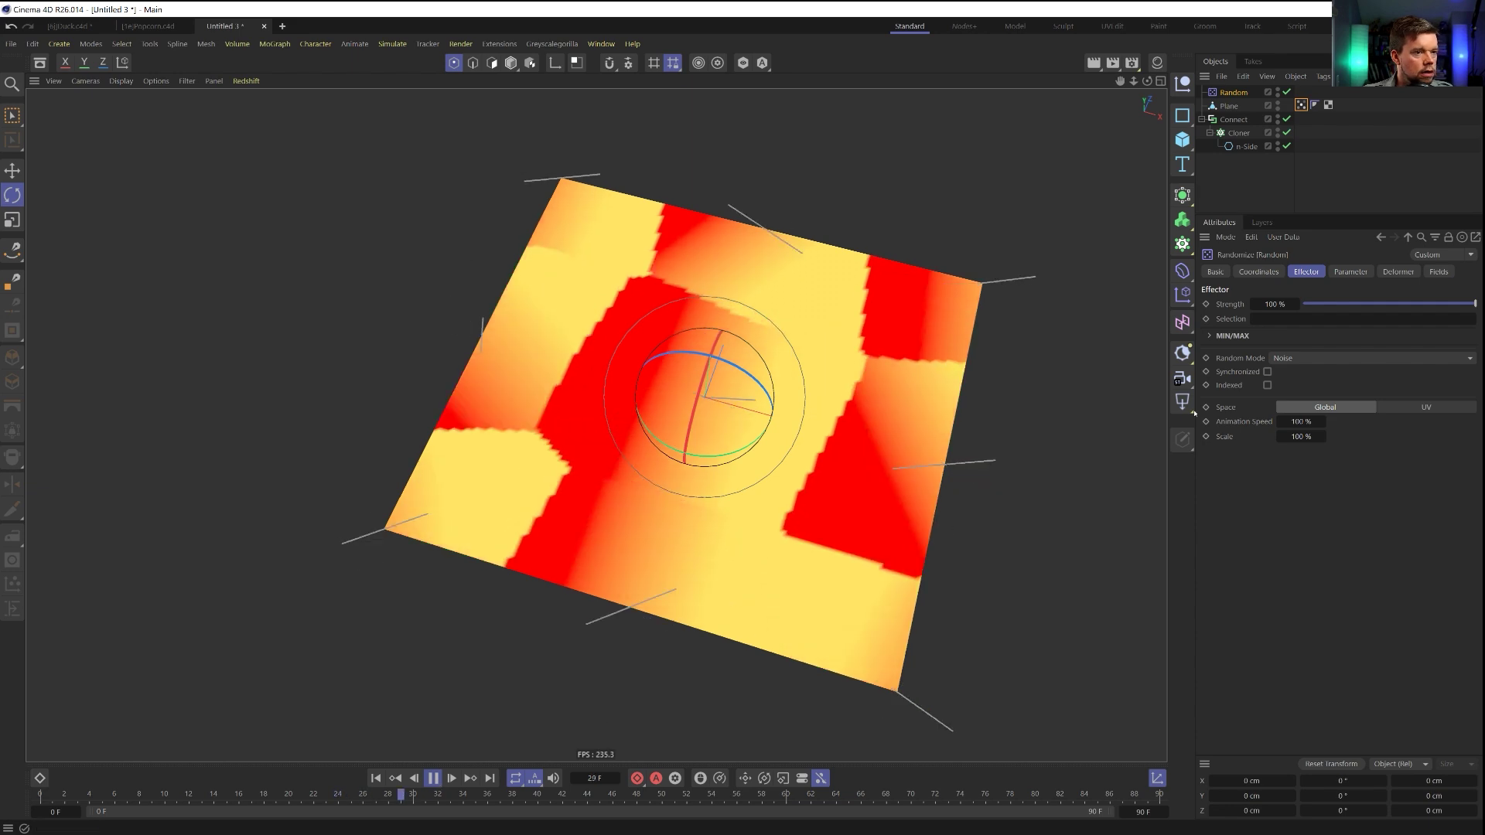
Set the noise animation speed to 22 % and enable Indexed for the Random effector
double_click(1304, 423)
type("22")
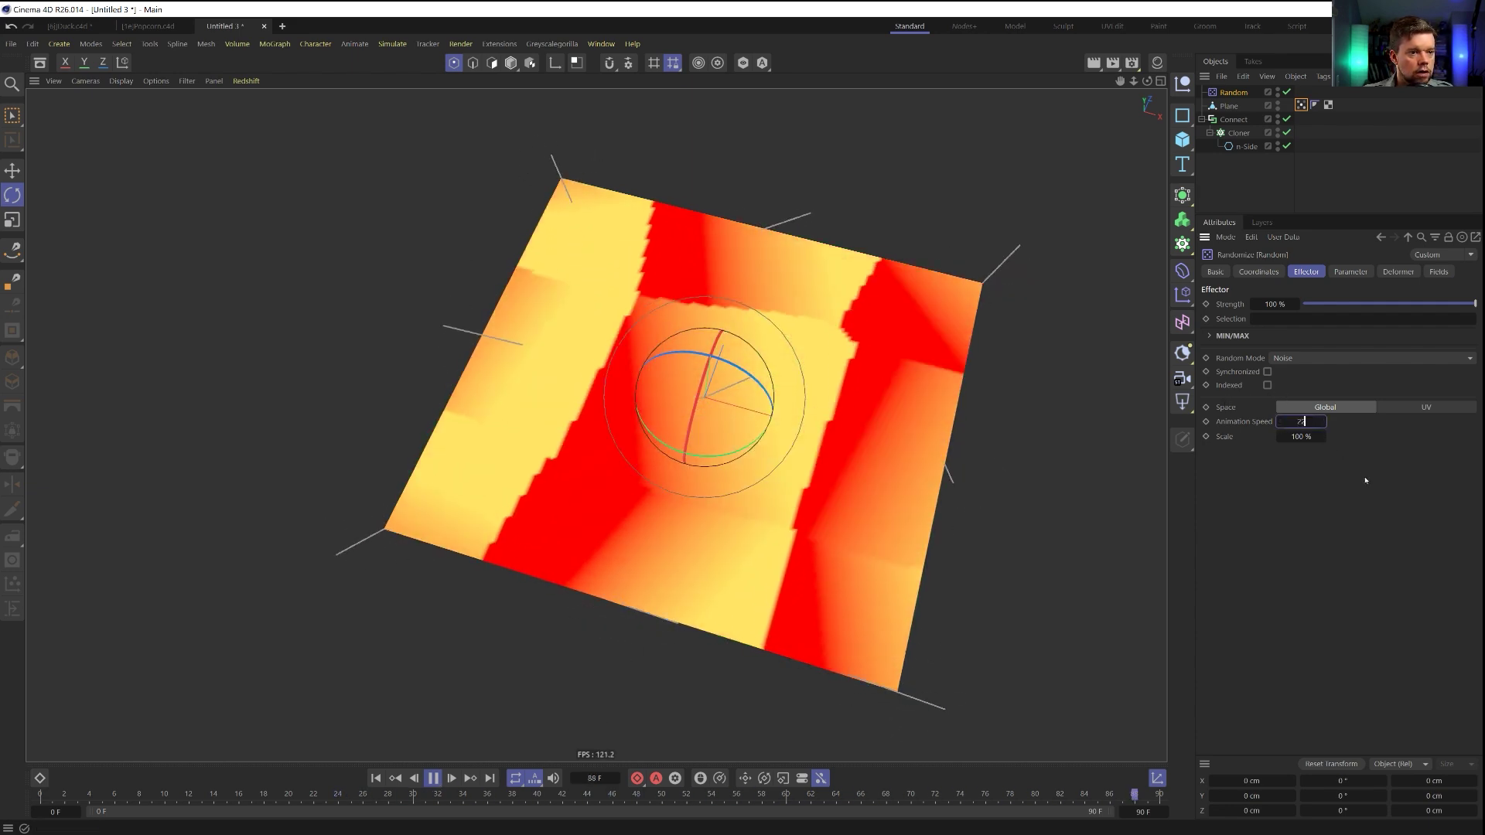
key("Return")
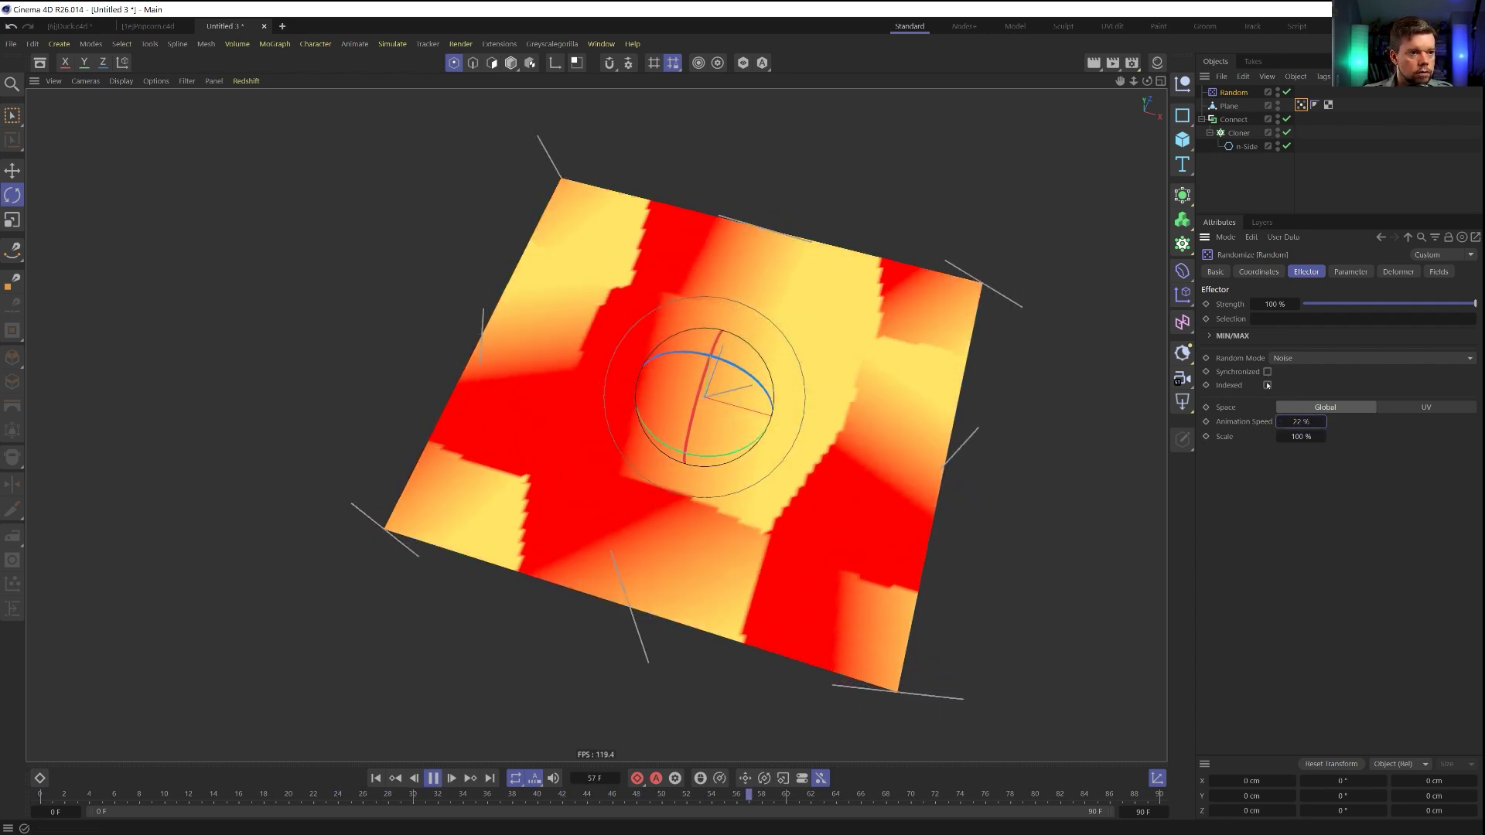
left_click(1267, 385)
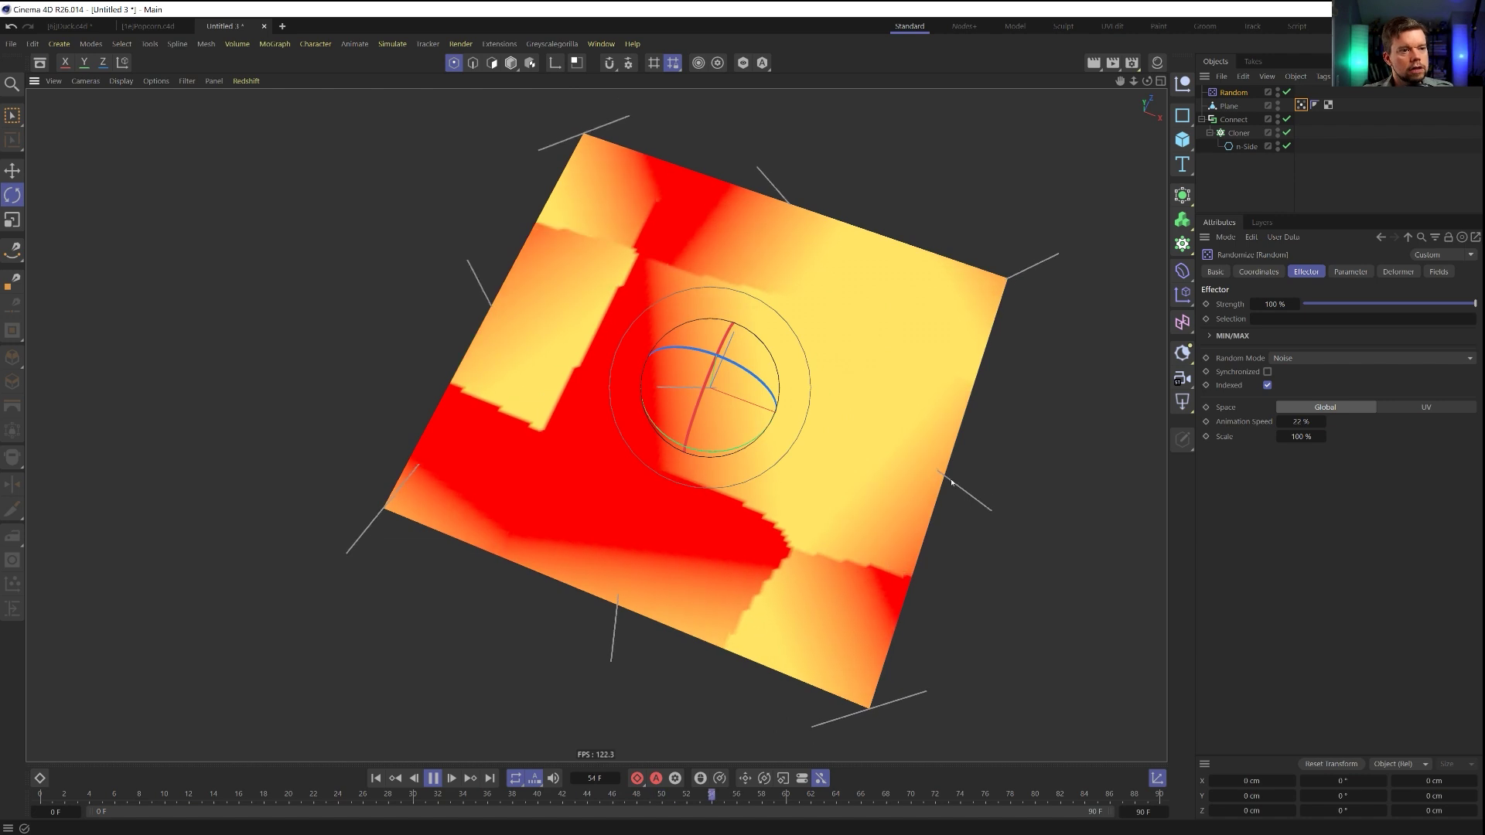
Enable uniform scaling in the Random effector with an increased scale amount, and return the timeline to the first frame
left_click(1351, 271)
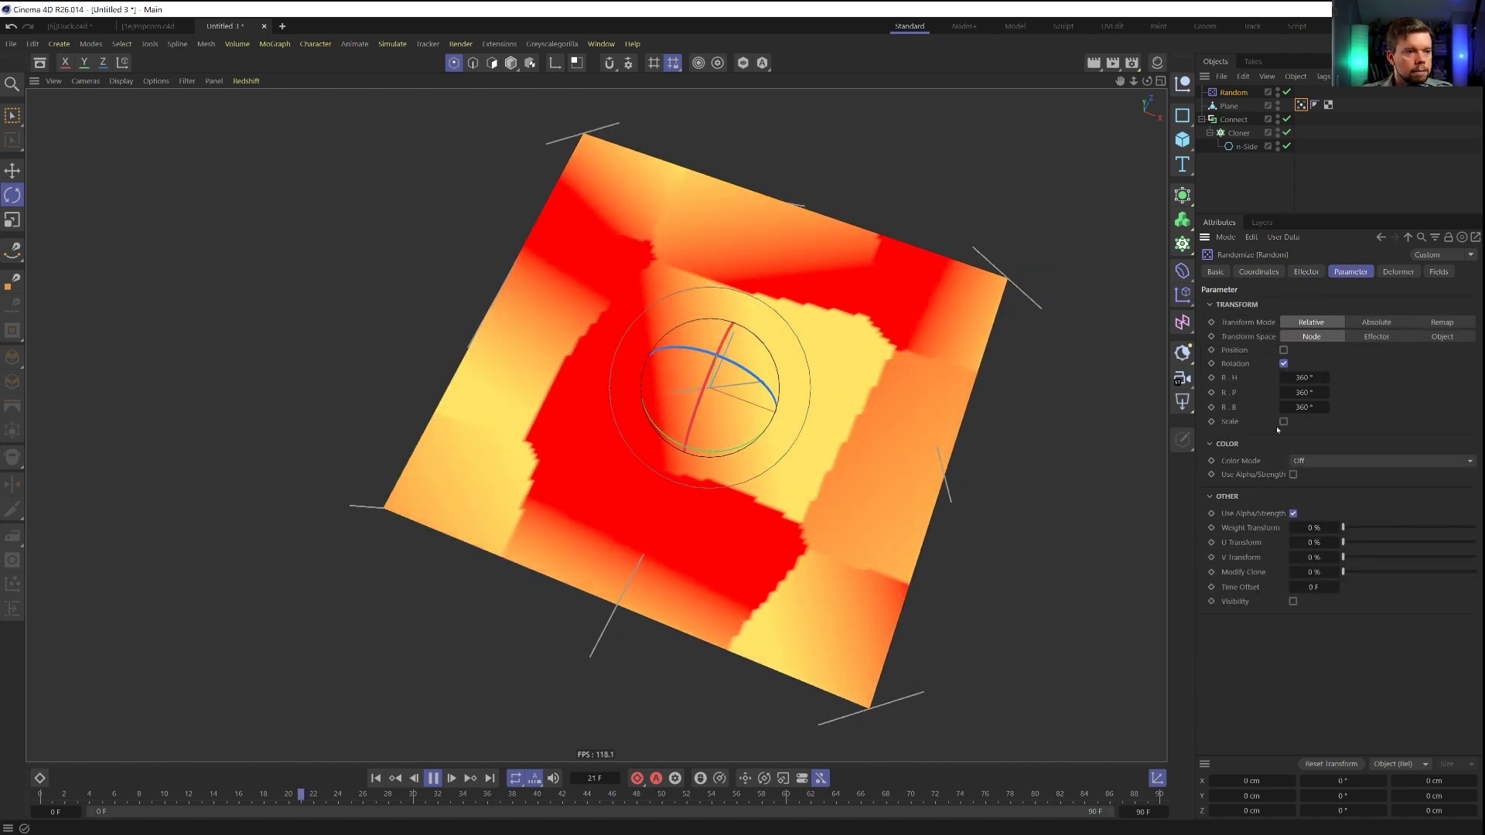
left_click(1283, 421)
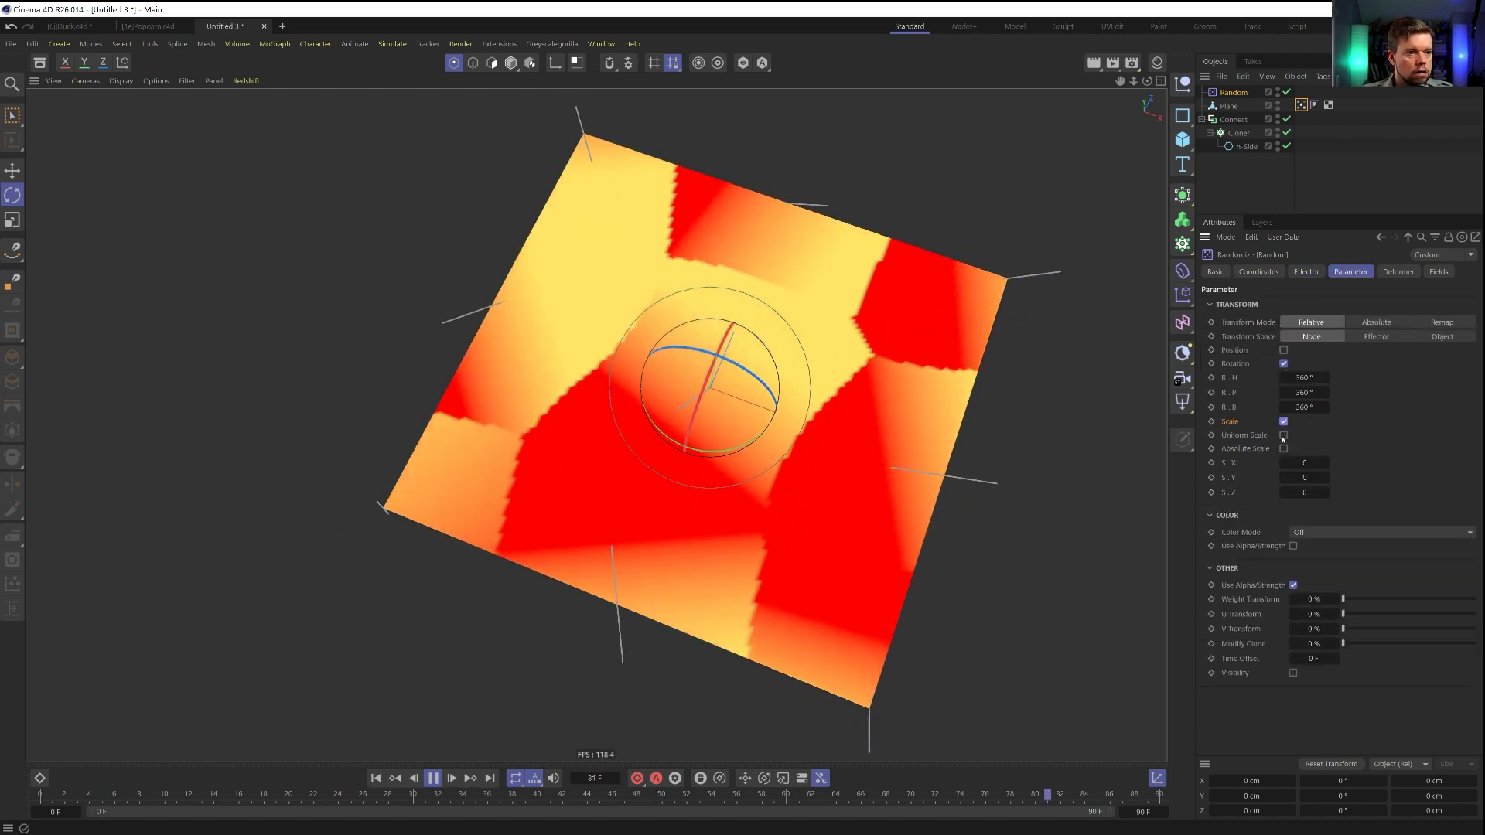
left_click(1284, 434)
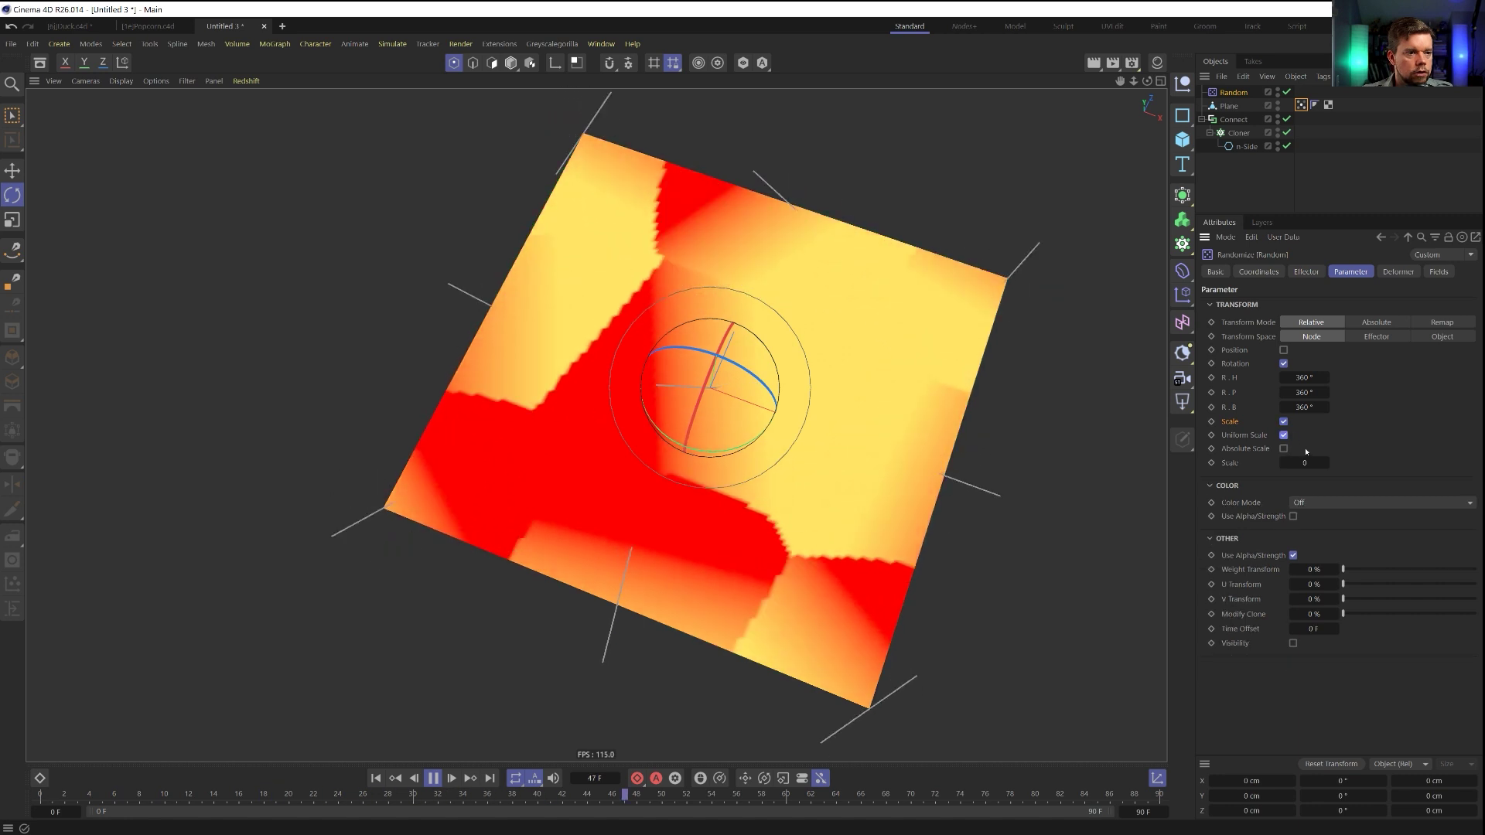
left_click_drag(1305, 463, 1324, 462)
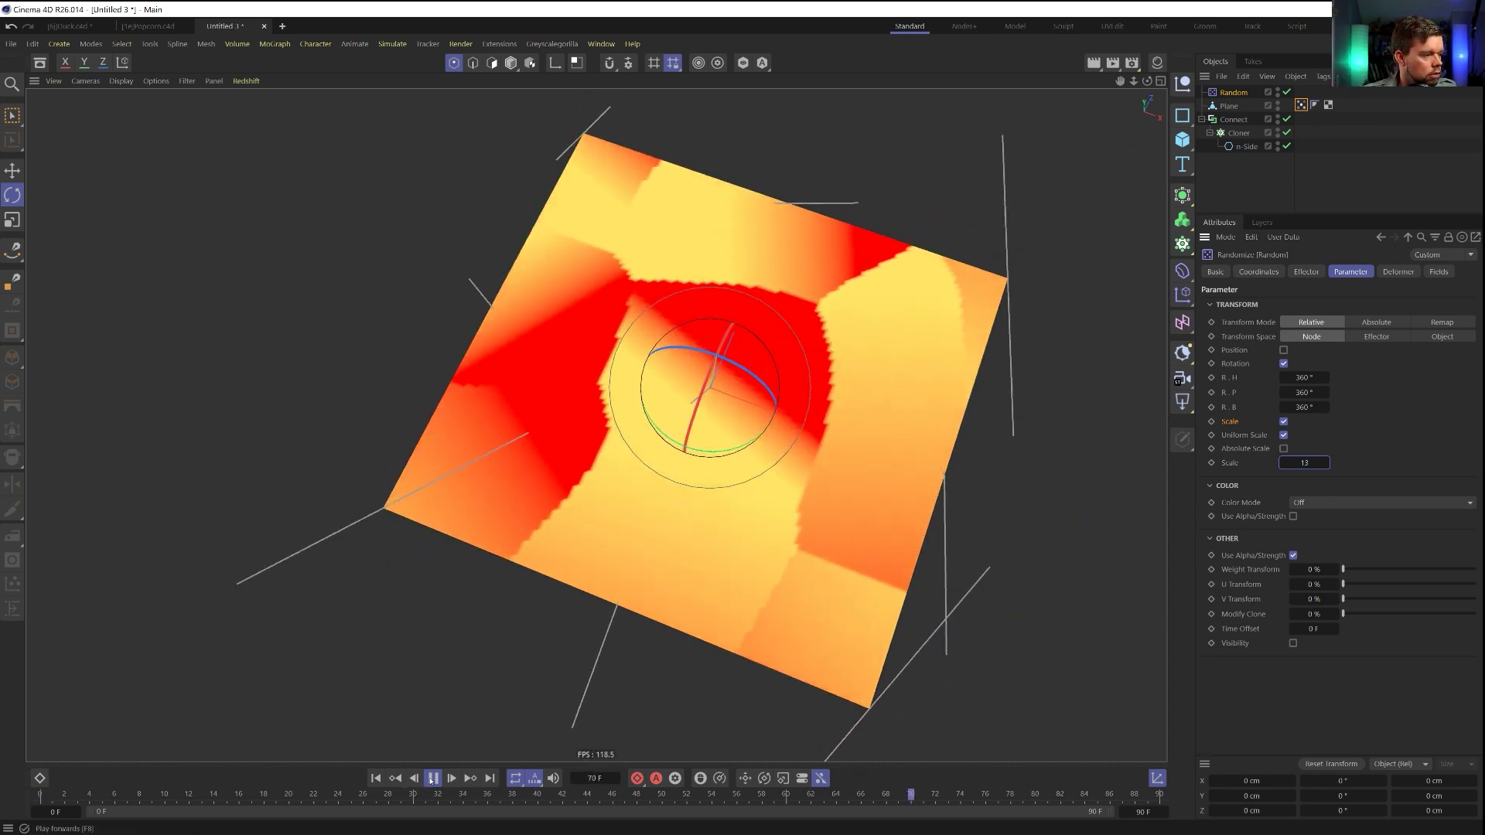
left_click(375, 780)
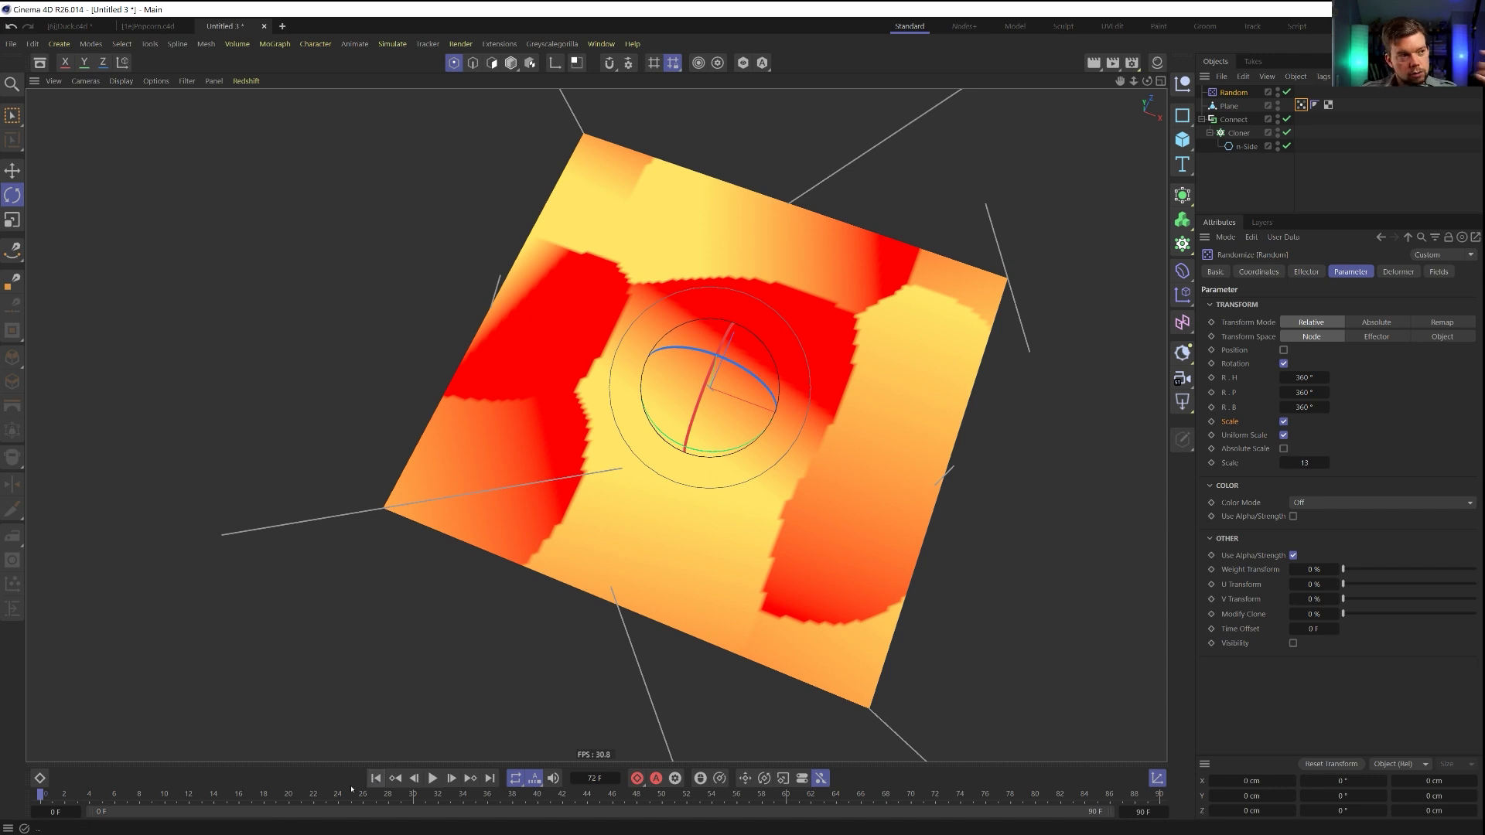